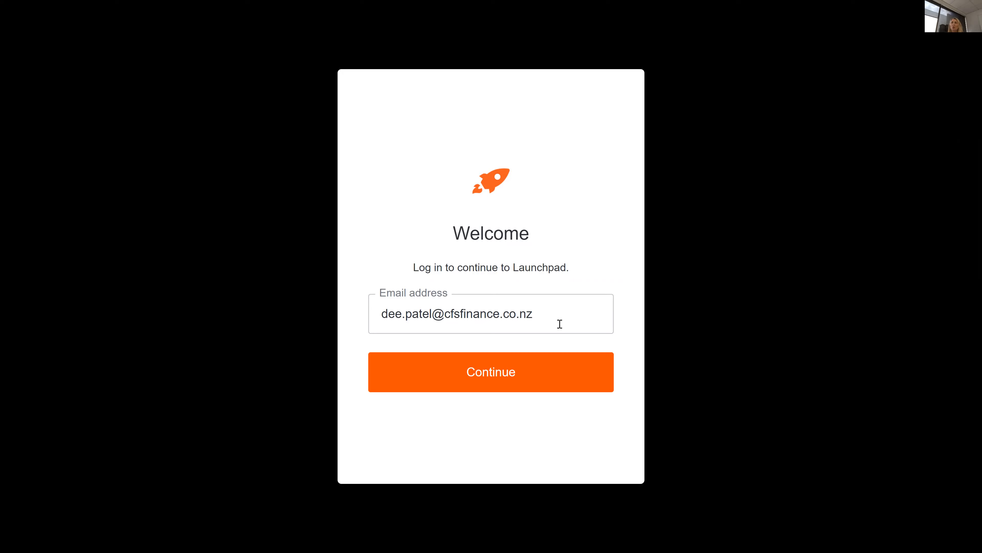
Log in to Launchpad by submitting the e-mail and then the account password.
left_click(518, 385)
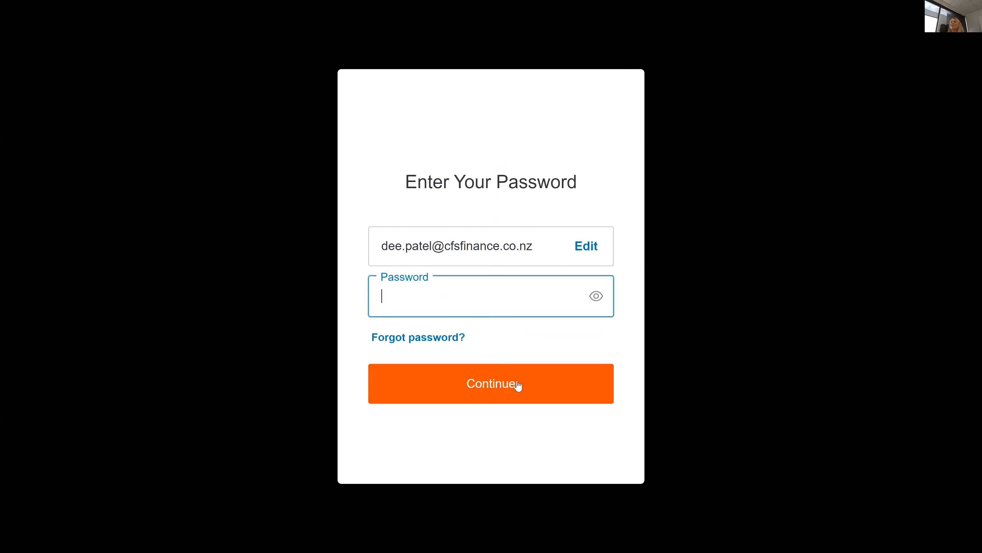
type("••••••••••")
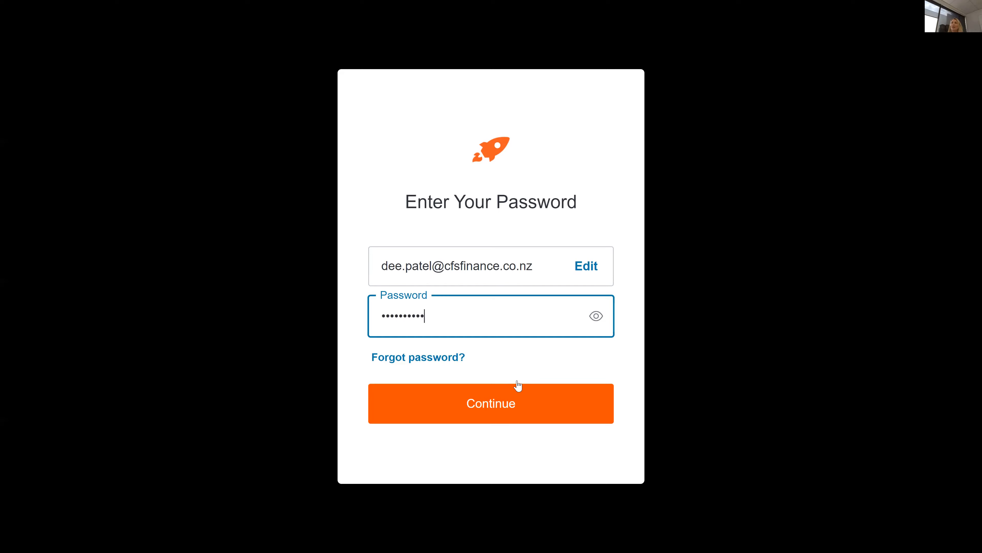
left_click(514, 392)
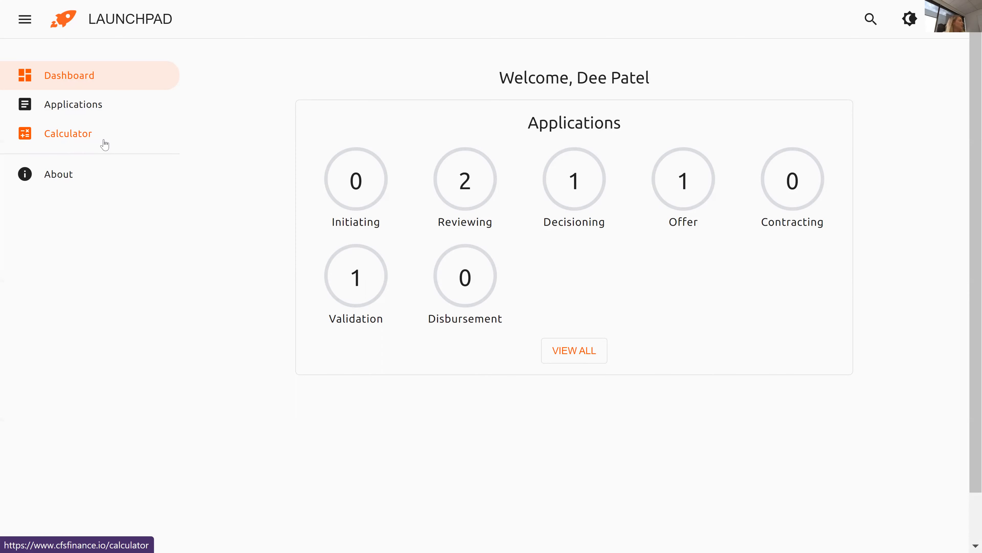
Show the list of loan applications from the left navigation menu.
left_click(108, 113)
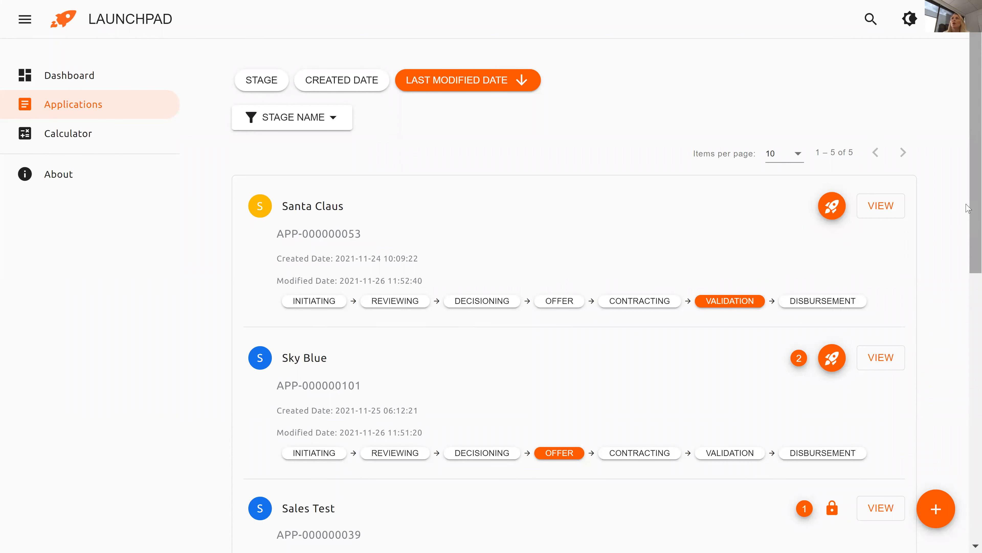
scroll(968, 214, "down", 1)
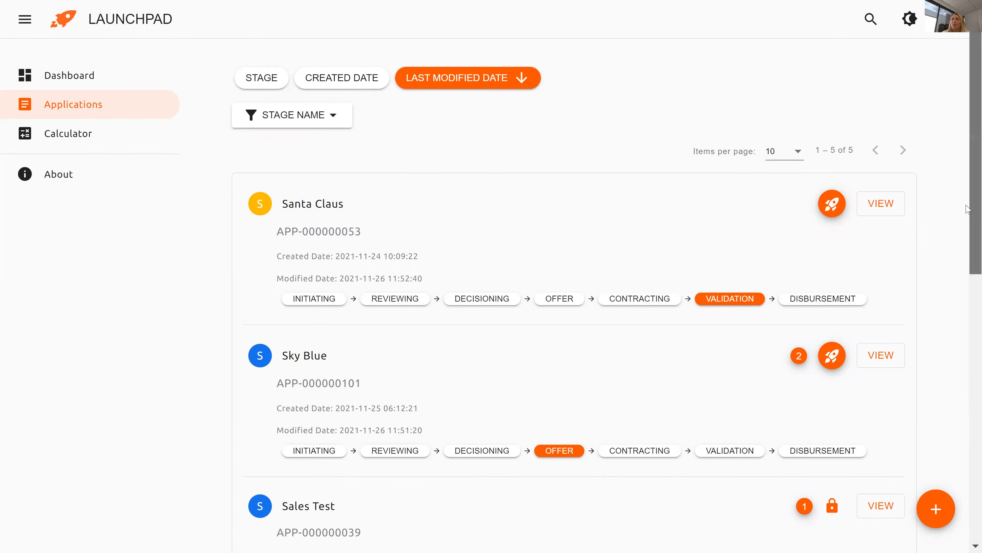
scroll(968, 218, "down", 1)
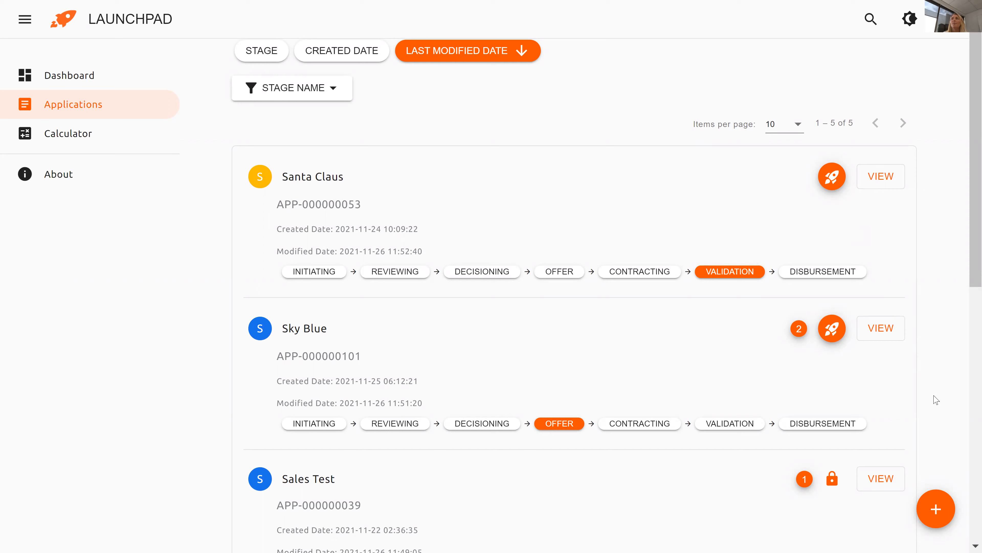
Create a new full application and agree to the privacy statement.
left_click(939, 515)
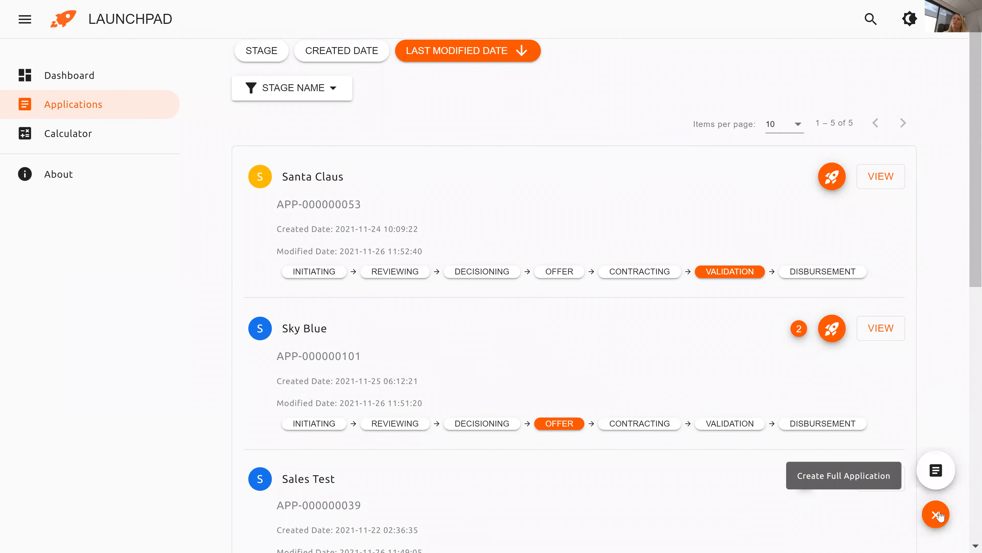
left_click(939, 473)
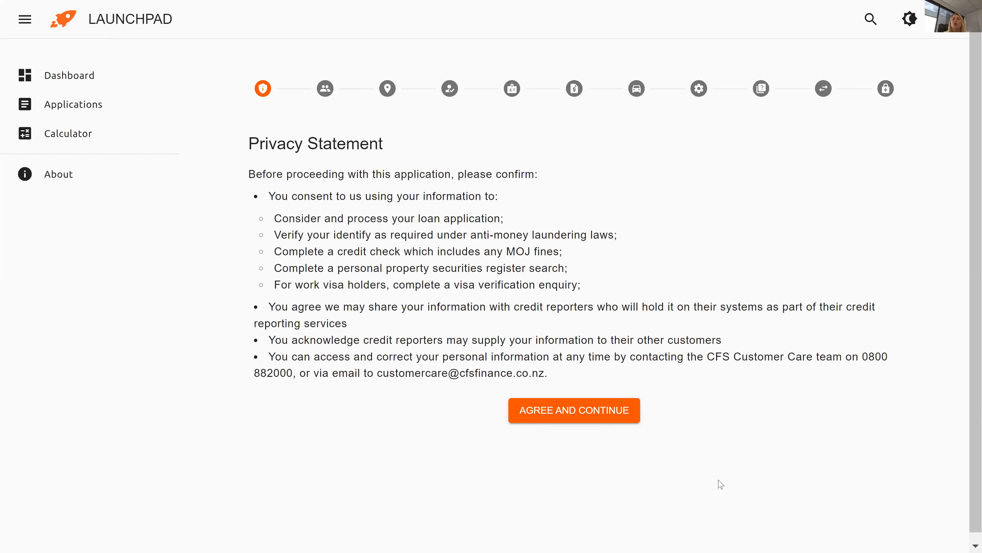
left_click(564, 417)
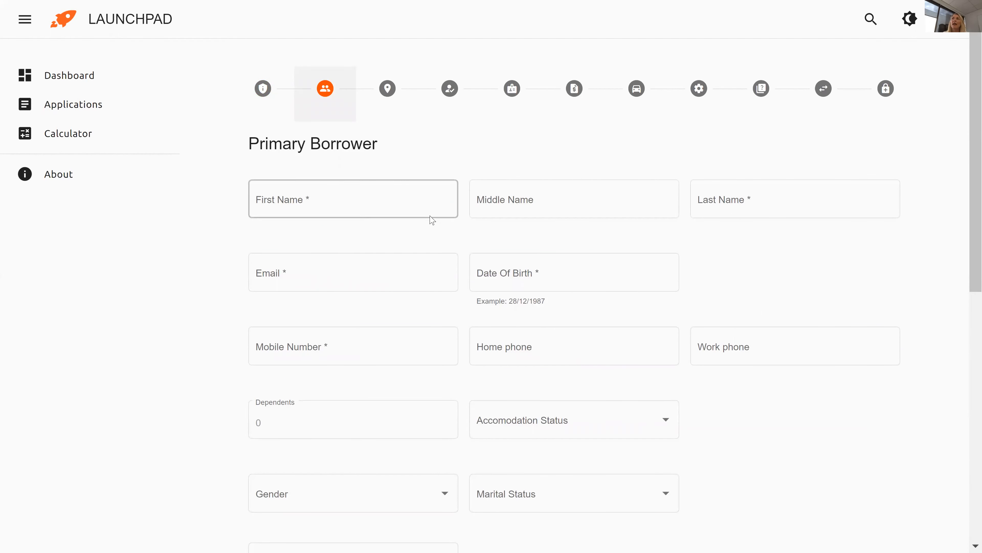
Enter the borrower's first name, last name and e-mail address.
left_click(373, 205)
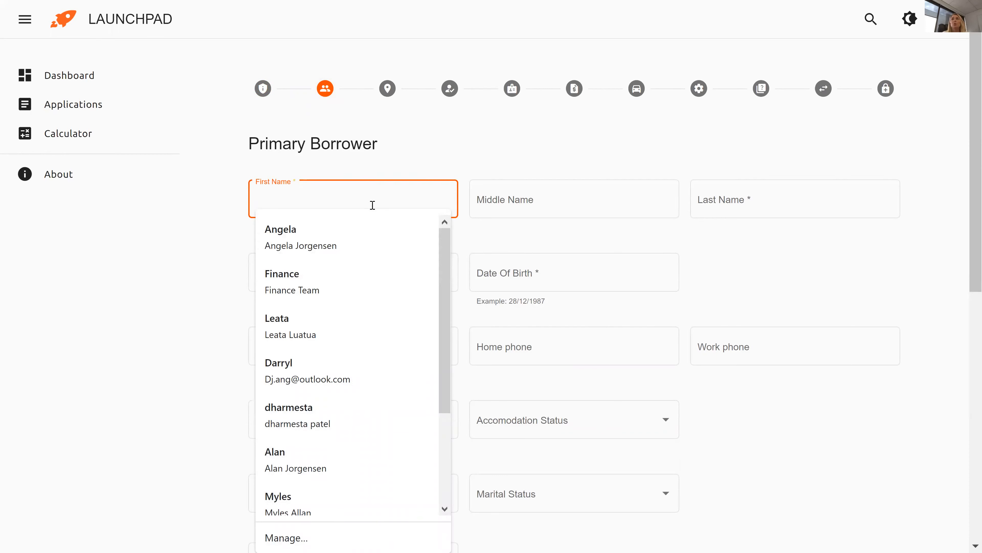
type("Angela")
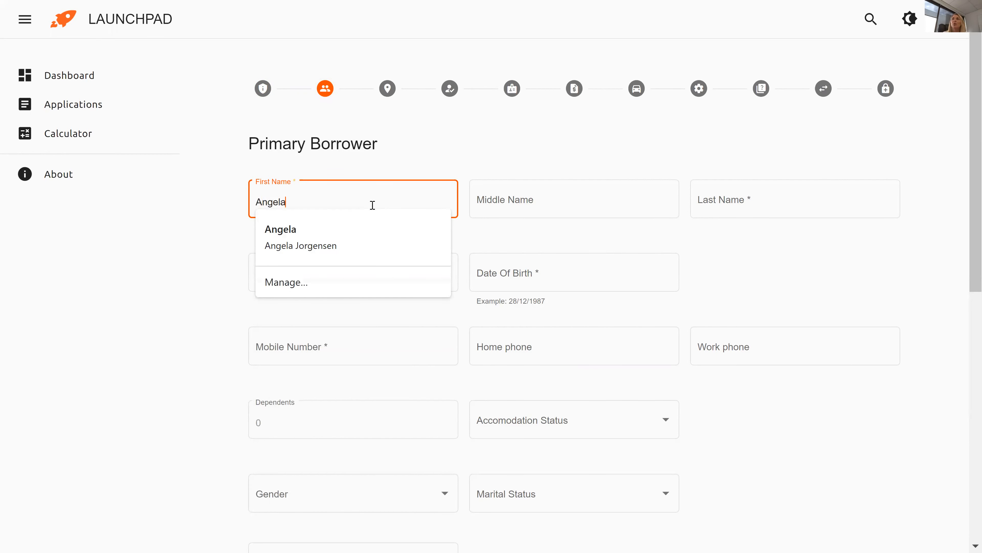
key("Tab")
key("Tab")
type("Bl")
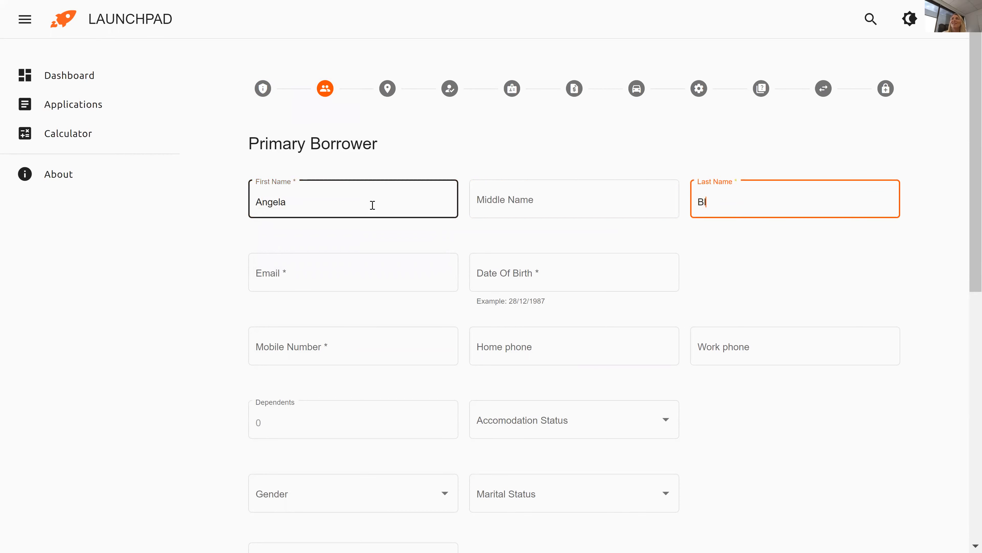
type("oggs")
left_click(363, 270)
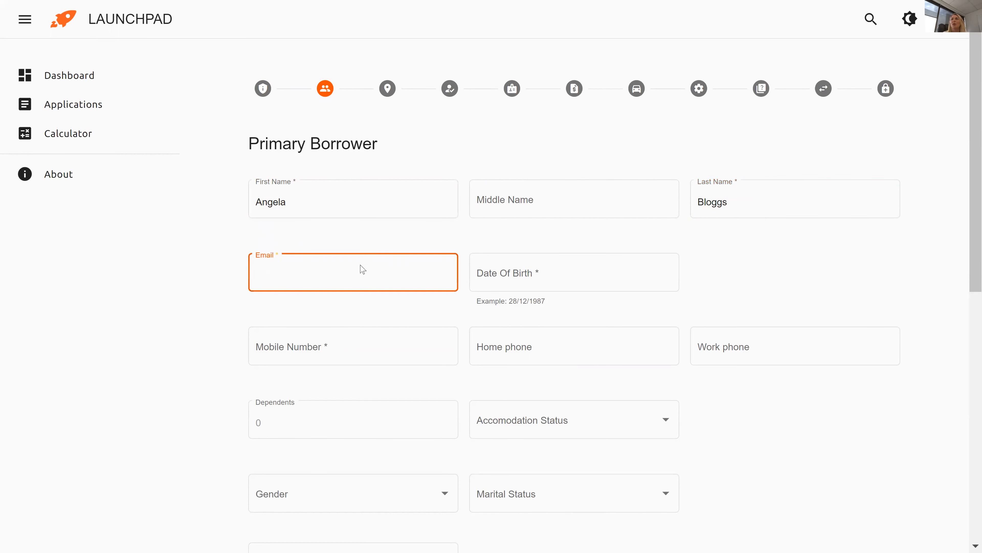
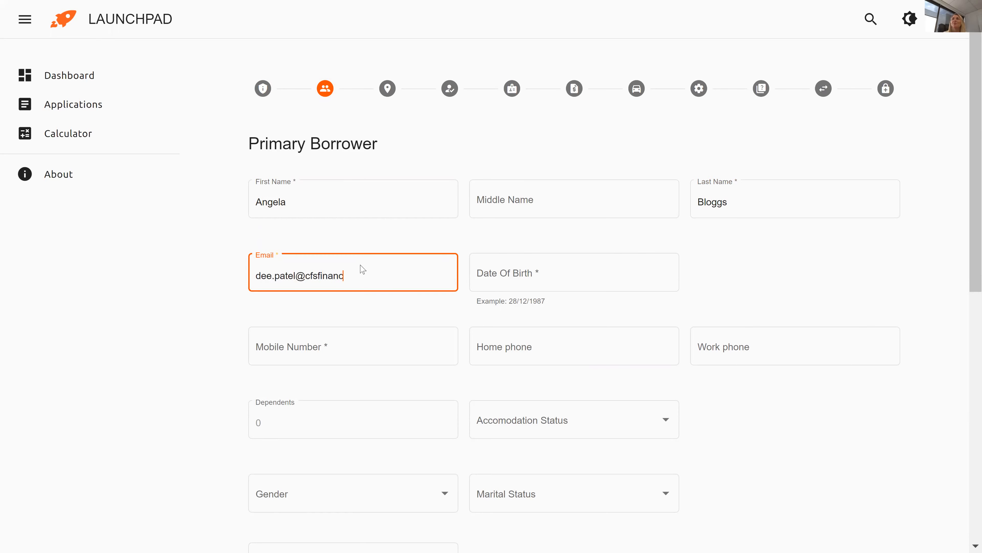
Enter date of birth 01/01/1981 and the borrower's mobile number, then select Dependents.
key("Tab")
type("01/01/19")
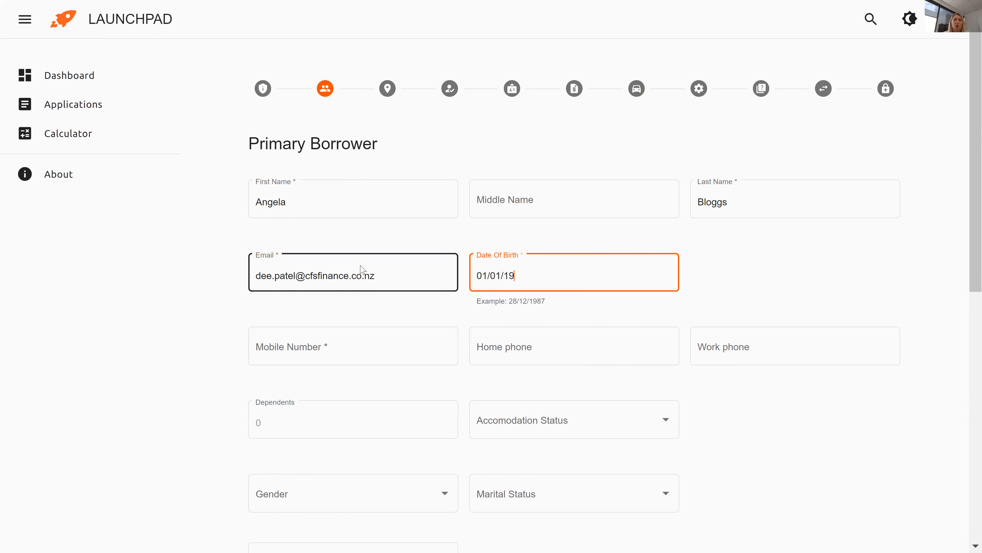
type("81")
left_click(359, 347)
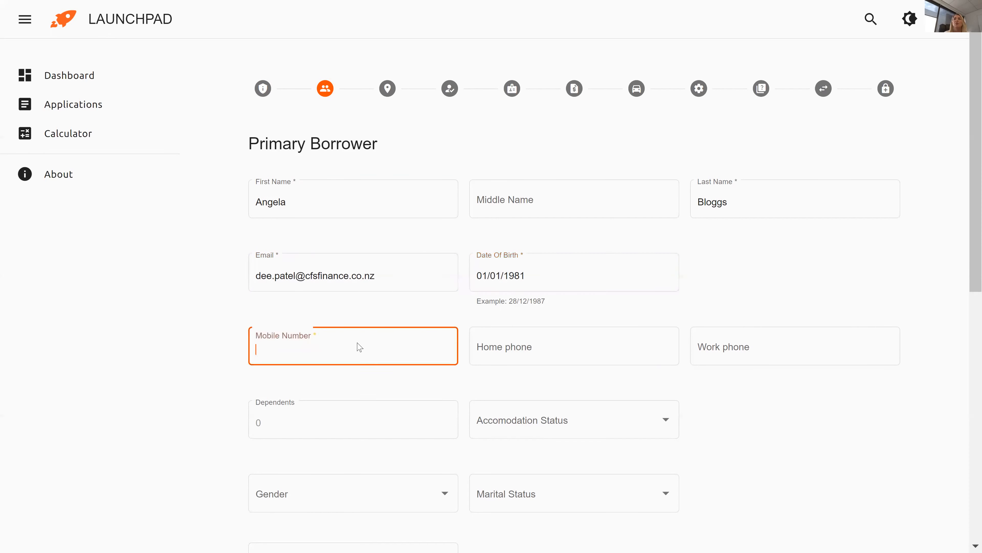
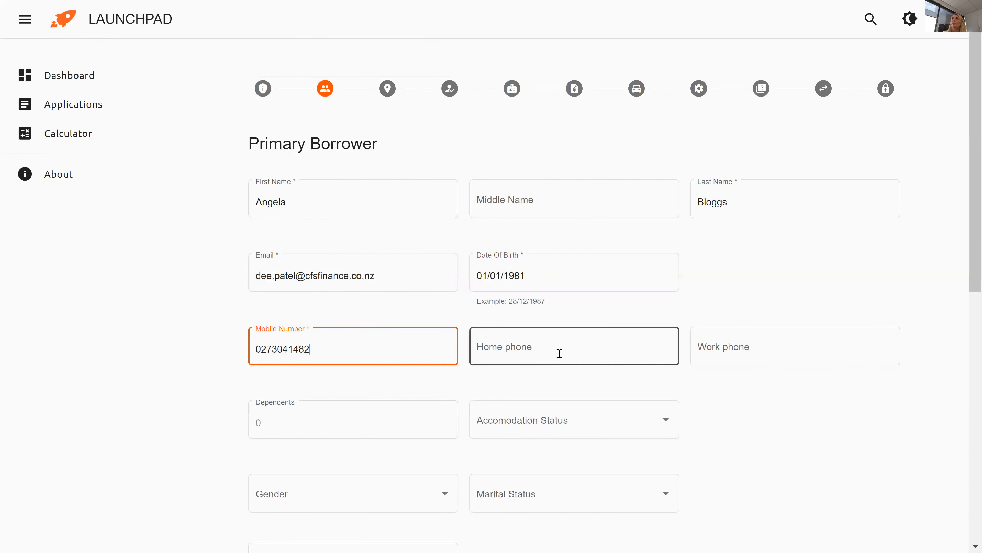
left_click(342, 420)
Enter 1 dependent and set accommodation status to Renting.
type("1")
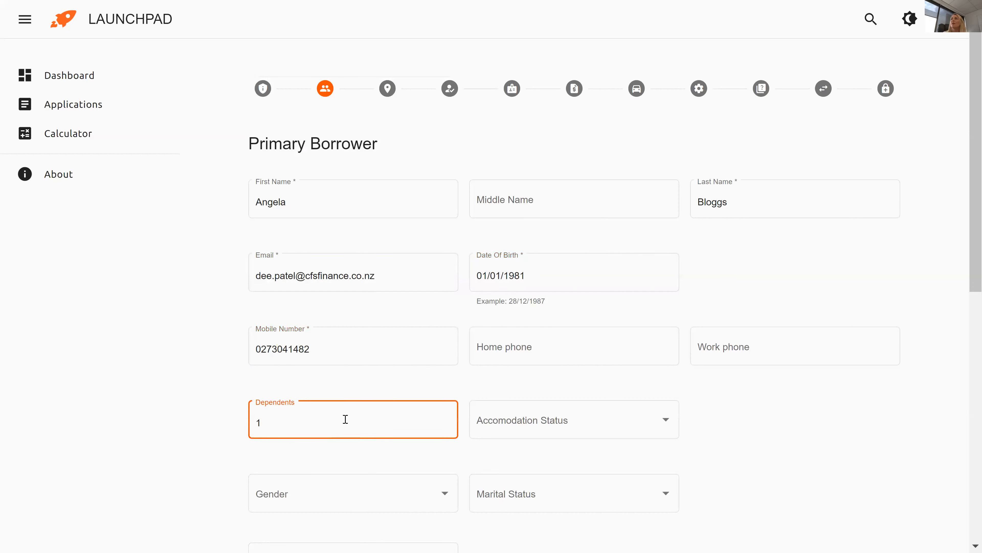
scroll(344, 419, "down", 4)
left_click(502, 277)
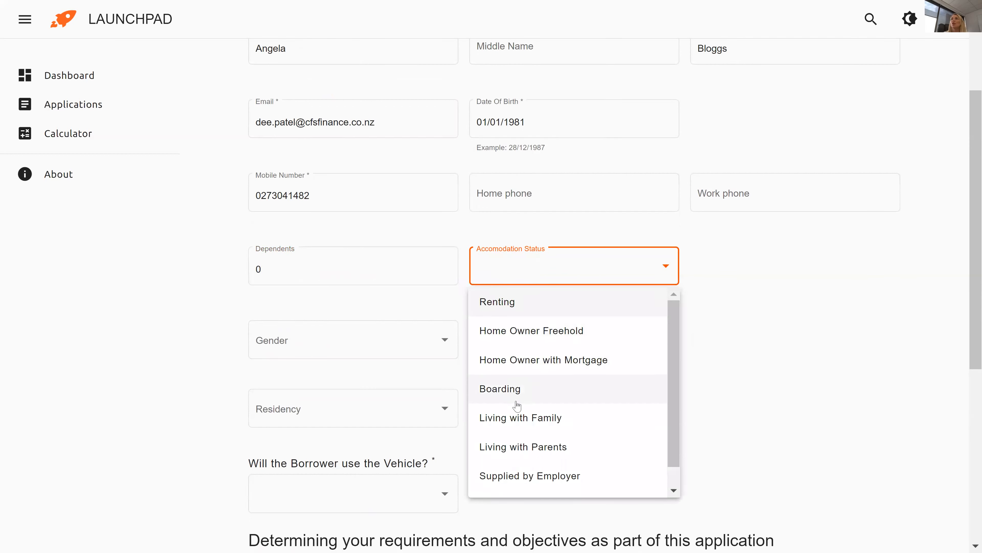
scroll(516, 398, "down", 1)
scroll(516, 403, "up", 1)
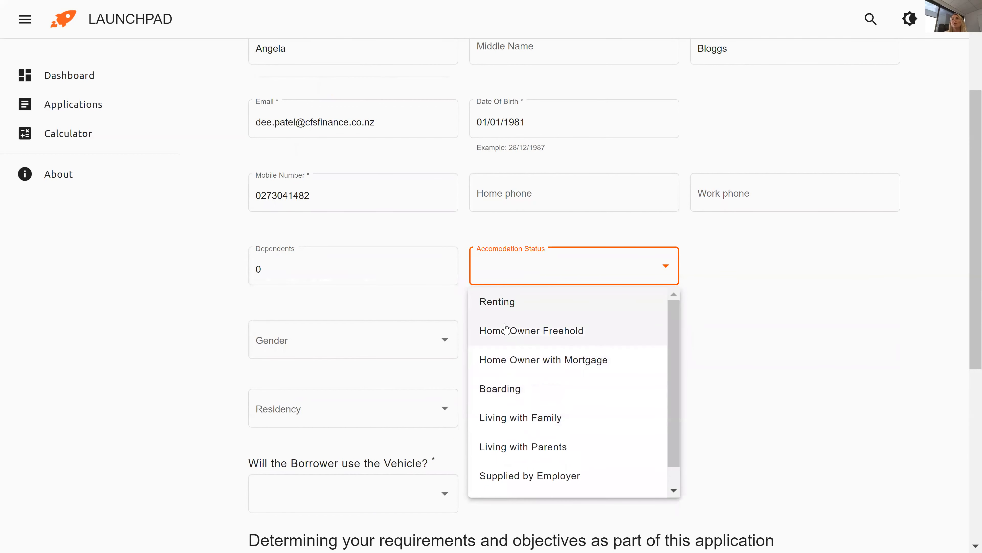
left_click(504, 311)
Set gender to Female and marital status to Married.
left_click(365, 355)
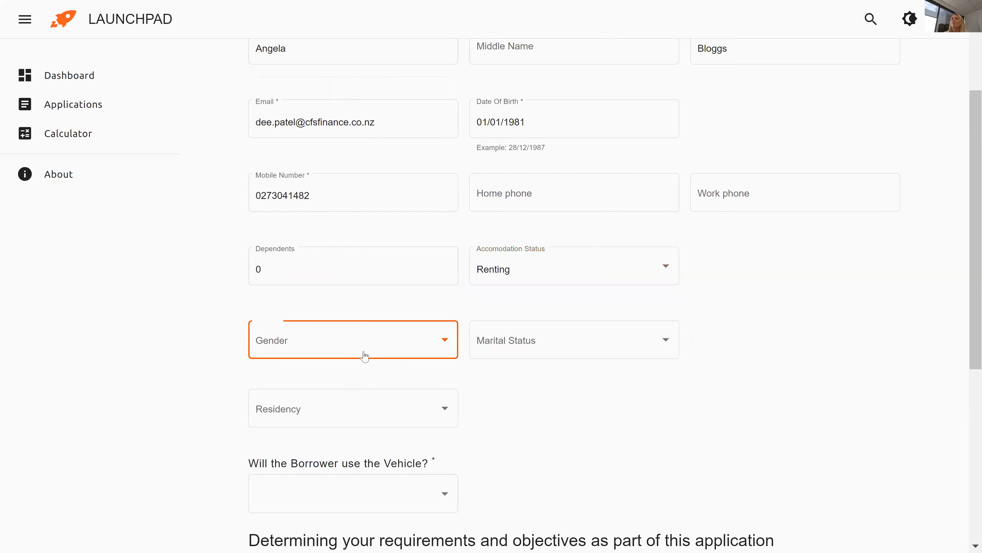
left_click(324, 409)
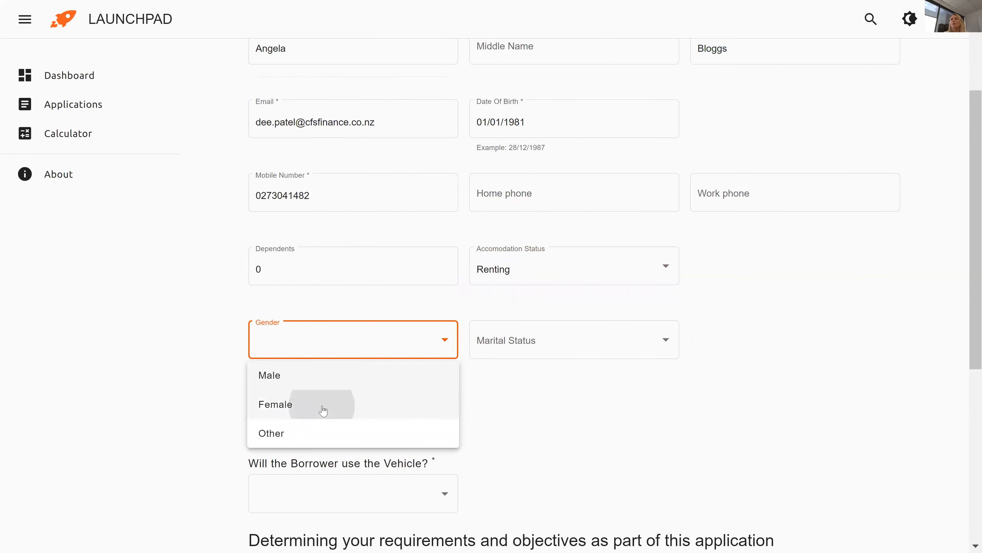
left_click(527, 352)
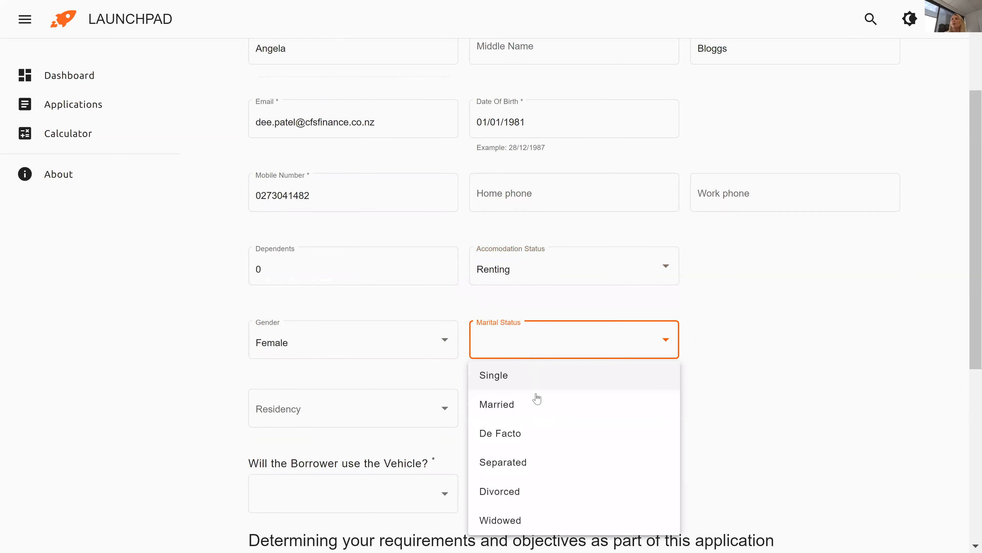
left_click(536, 413)
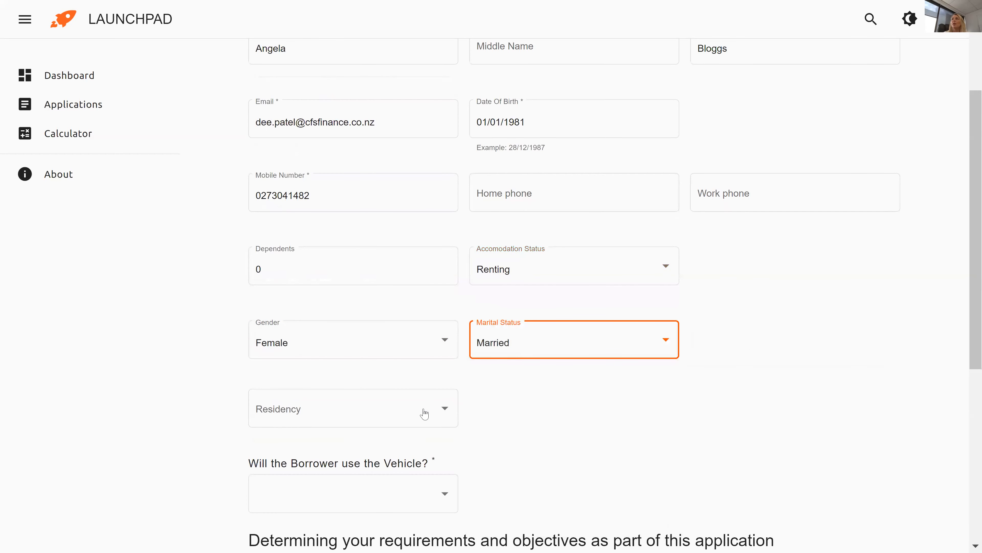
left_click(382, 418)
scroll(381, 417, "down", 4)
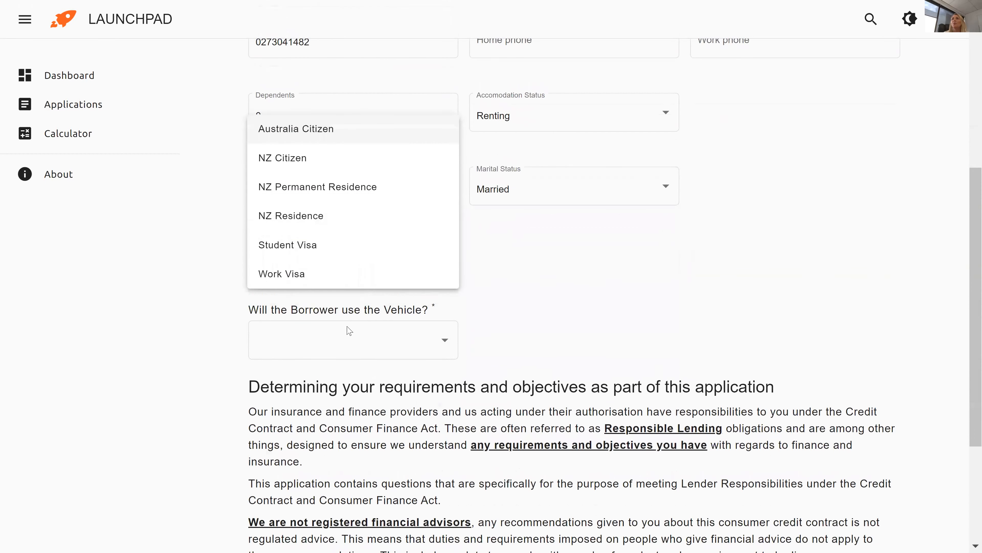
Set residency to NZ Citizen after briefly trying Work Visa and Permanent Residence.
left_click(299, 273)
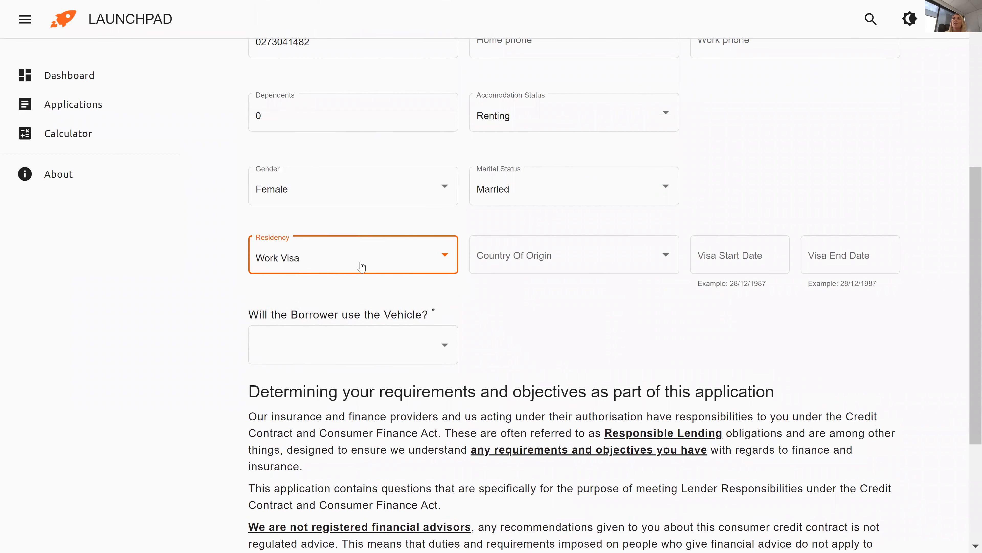
left_click(536, 271)
scroll(546, 330, "down", 9)
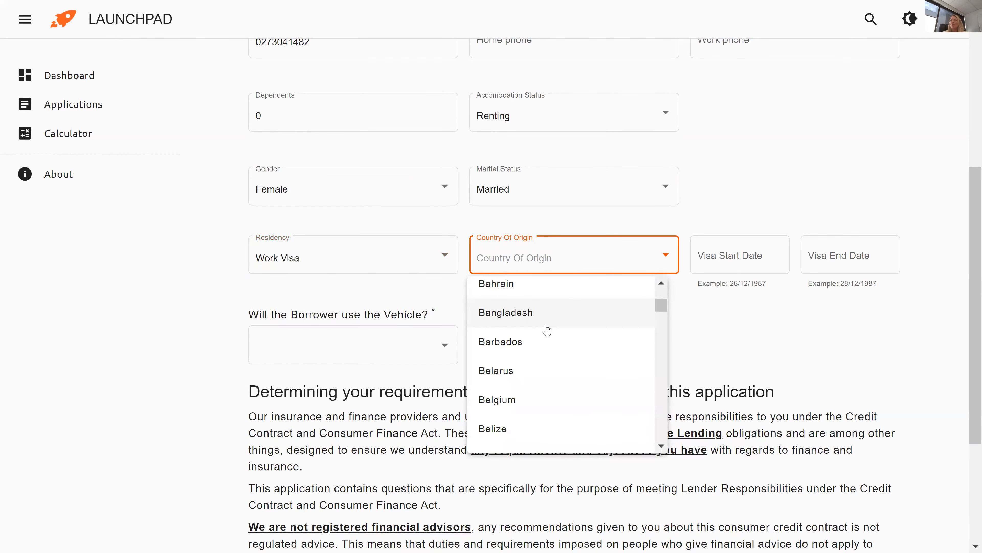
scroll(546, 331, "up", 2)
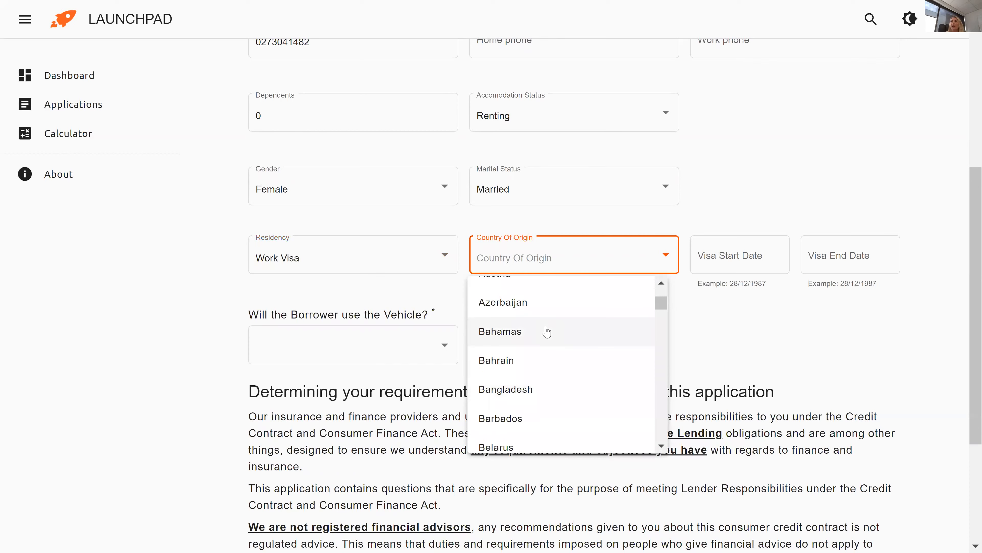
scroll(546, 331, "up", 3)
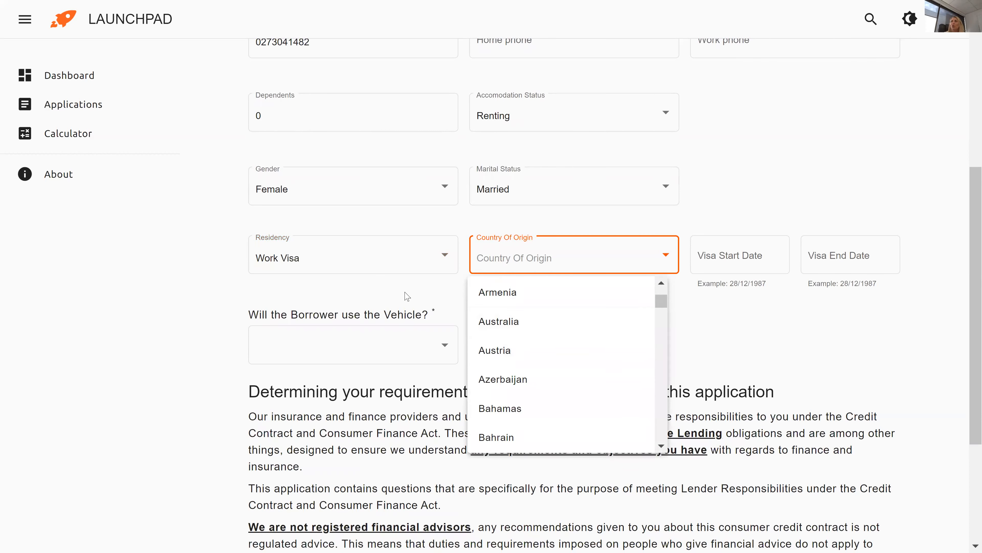
left_click(432, 262)
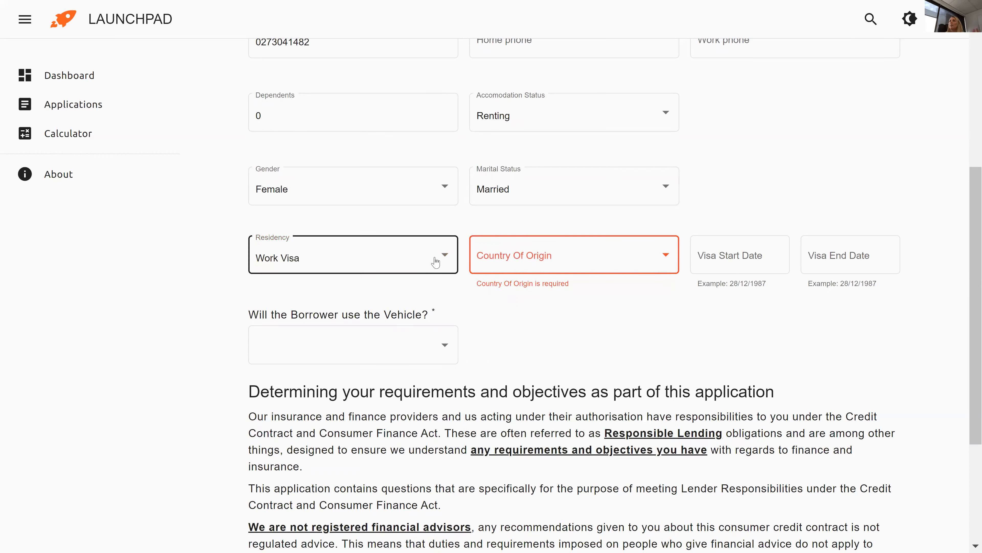
left_click(517, 259)
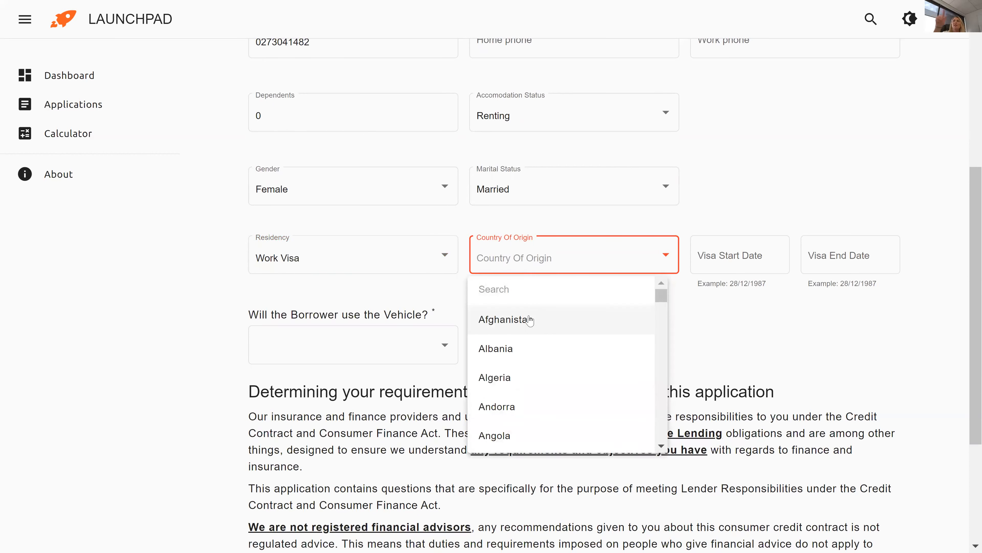
left_click(400, 258)
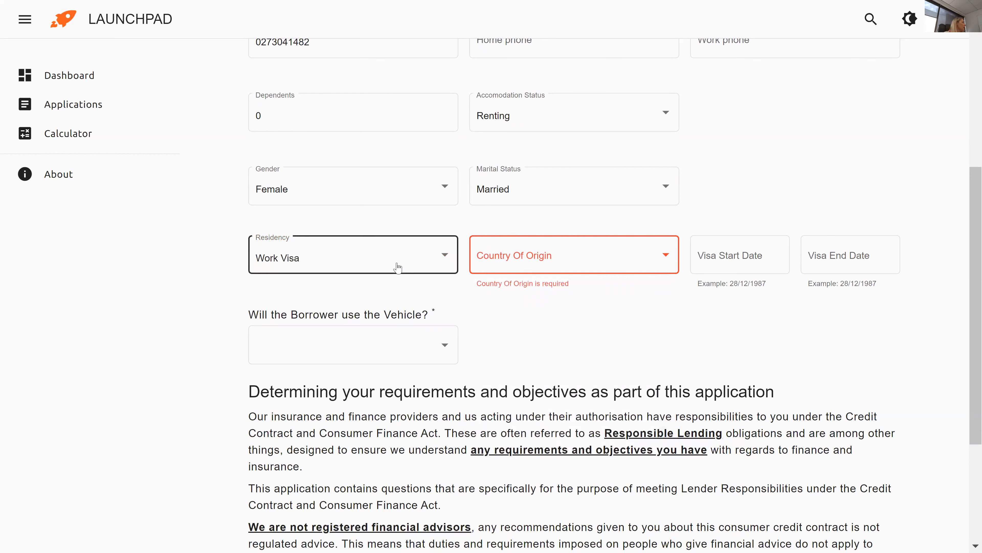
left_click(409, 268)
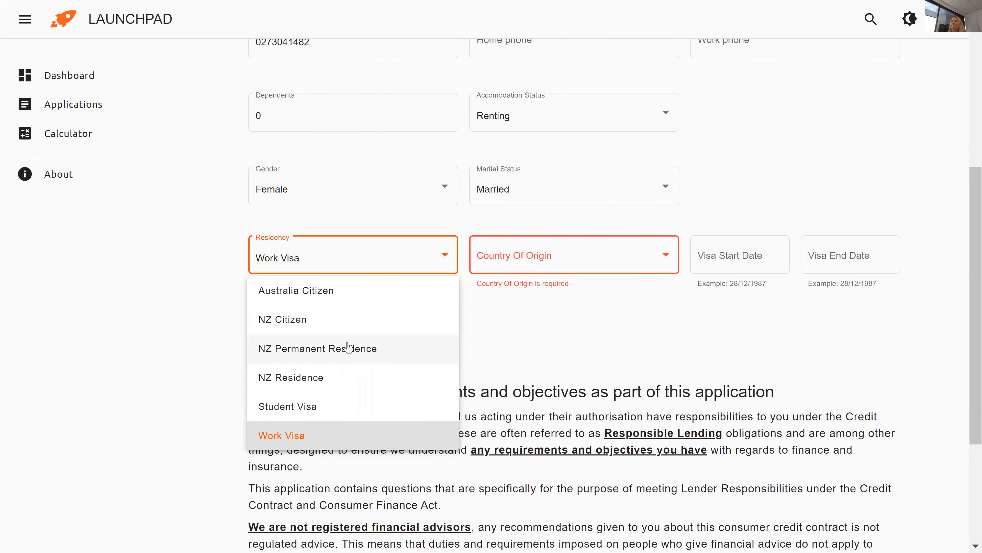
left_click(349, 347)
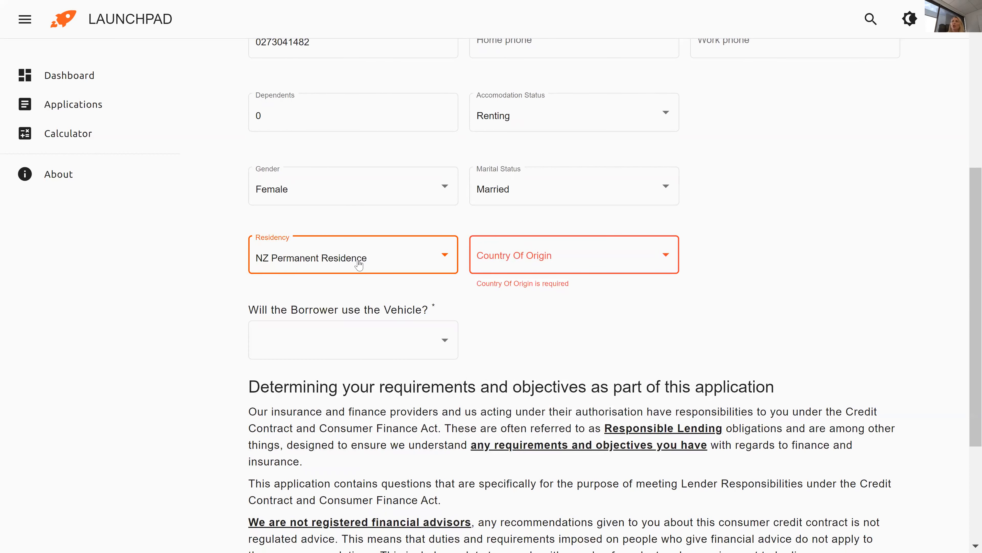
left_click(359, 265)
left_click(329, 320)
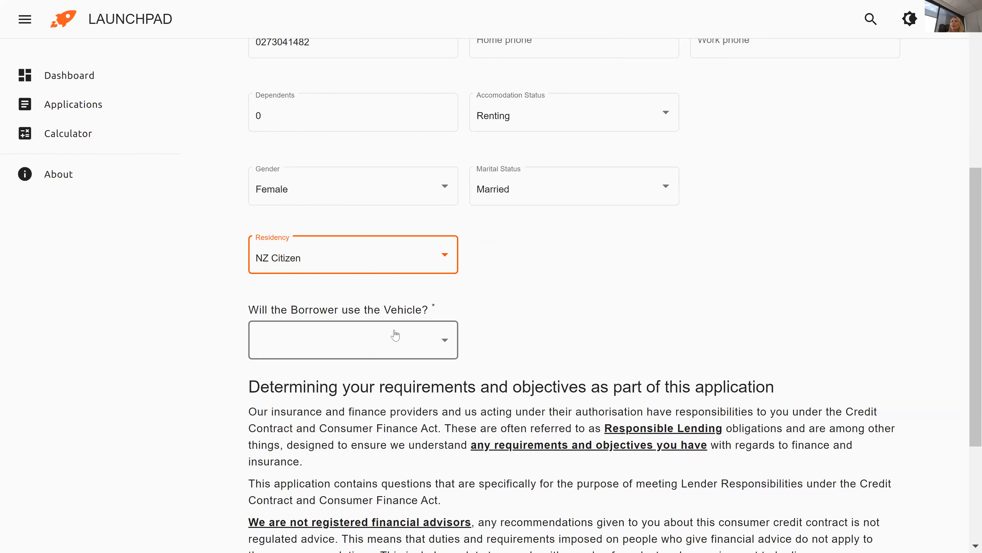
Answer No to 'Will the Borrower use the Vehicle?' after trying the driver options.
left_click(426, 333)
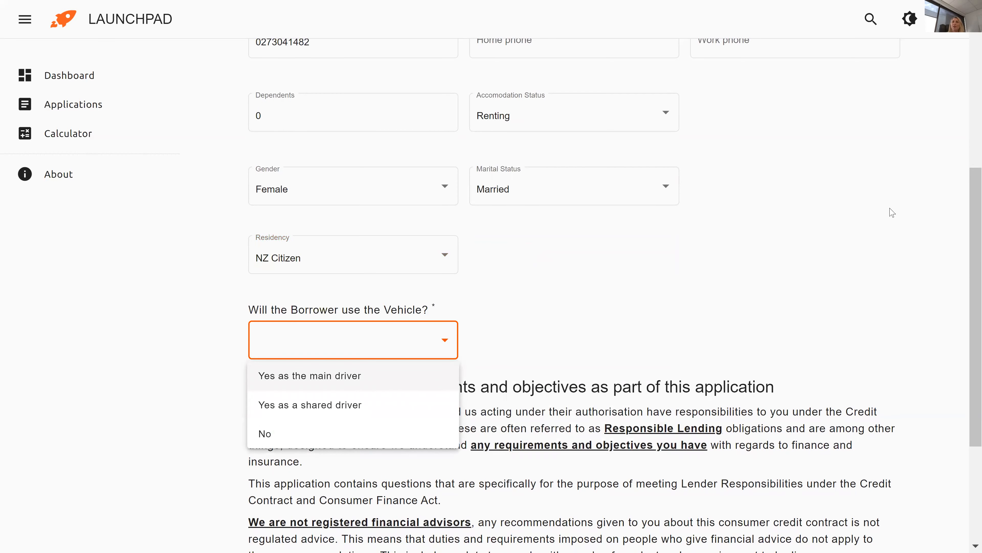
left_click_drag(967, 239, 967, 309)
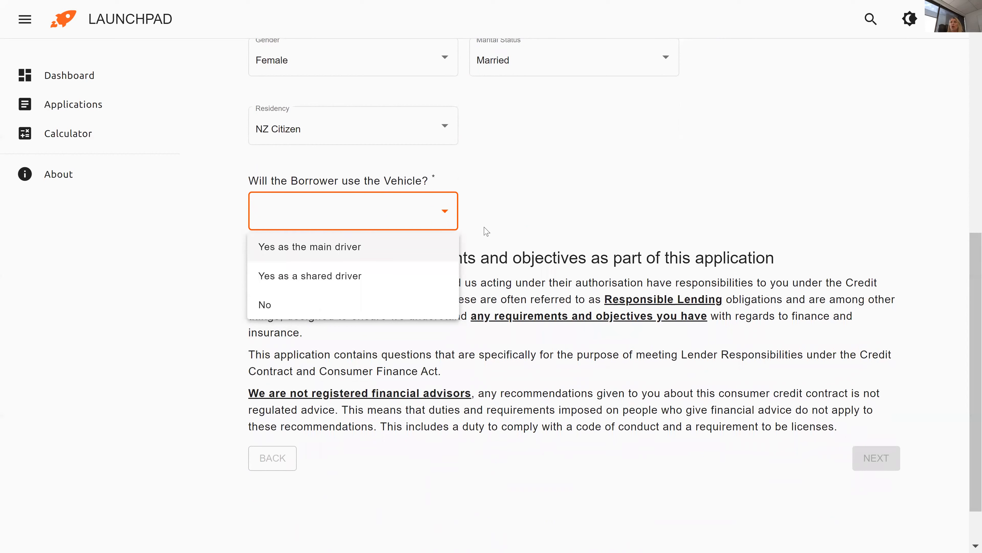
left_click(509, 200)
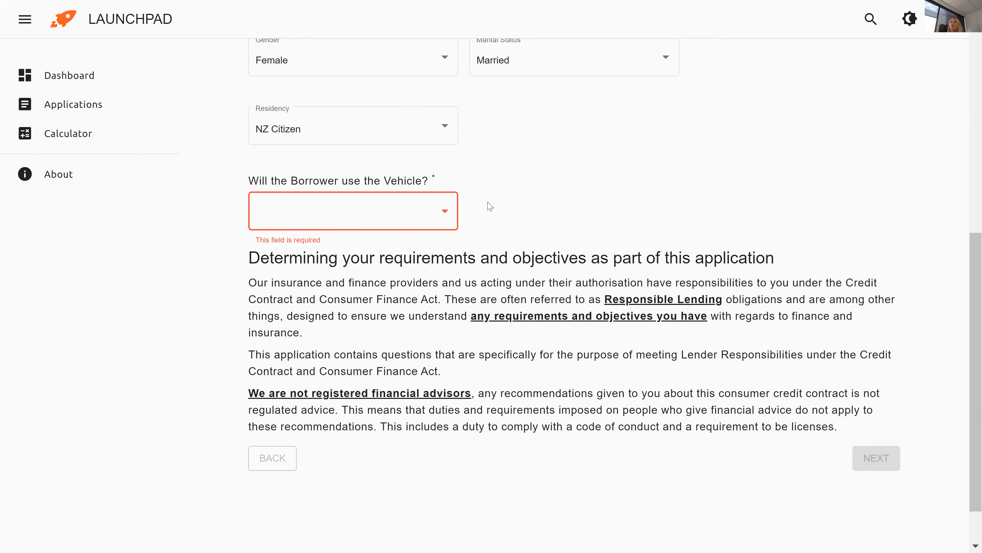
left_click(449, 220)
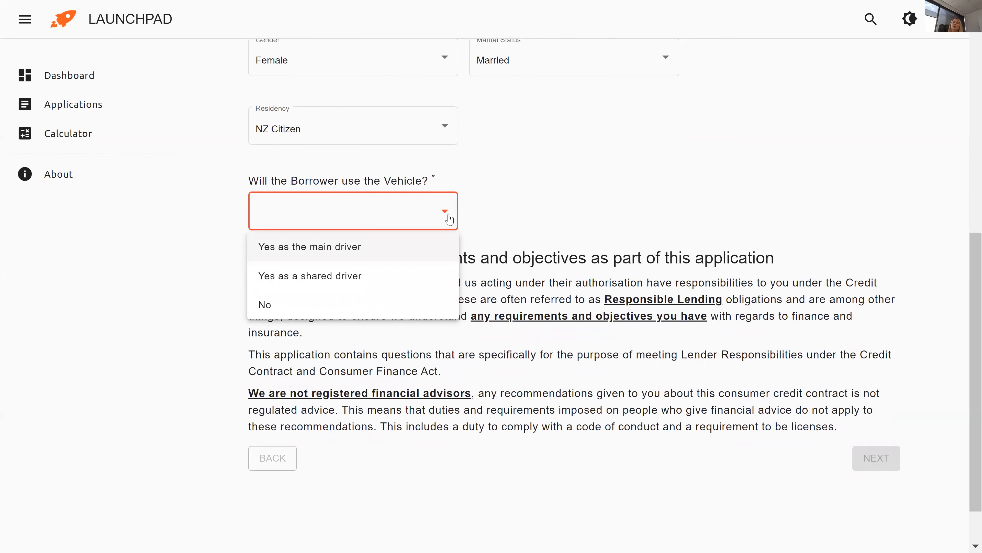
left_click(431, 255)
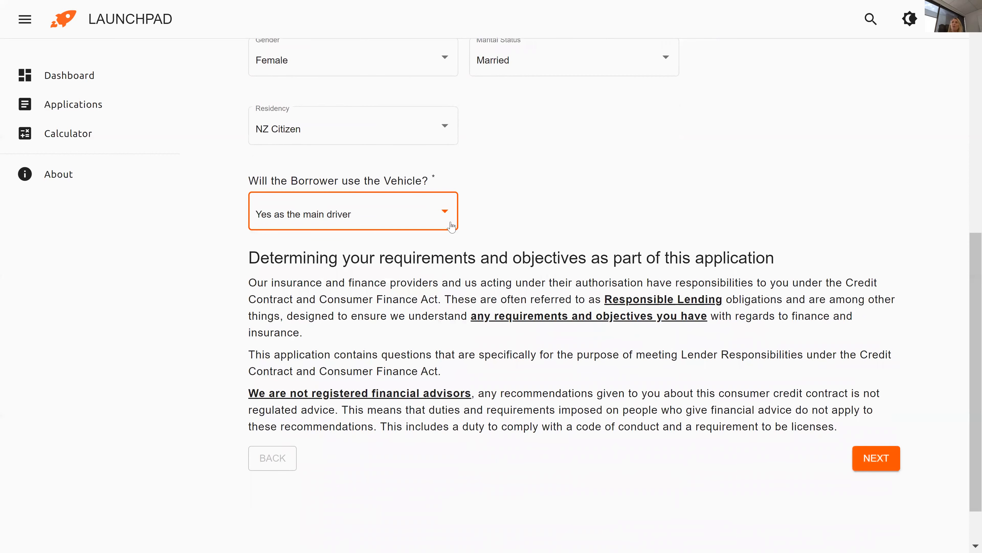
left_click(451, 226)
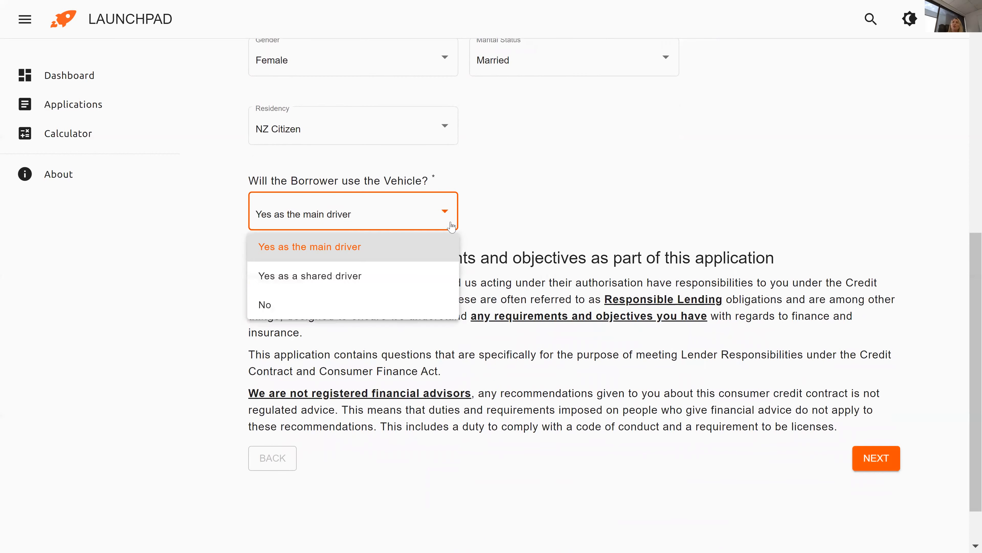
left_click(385, 278)
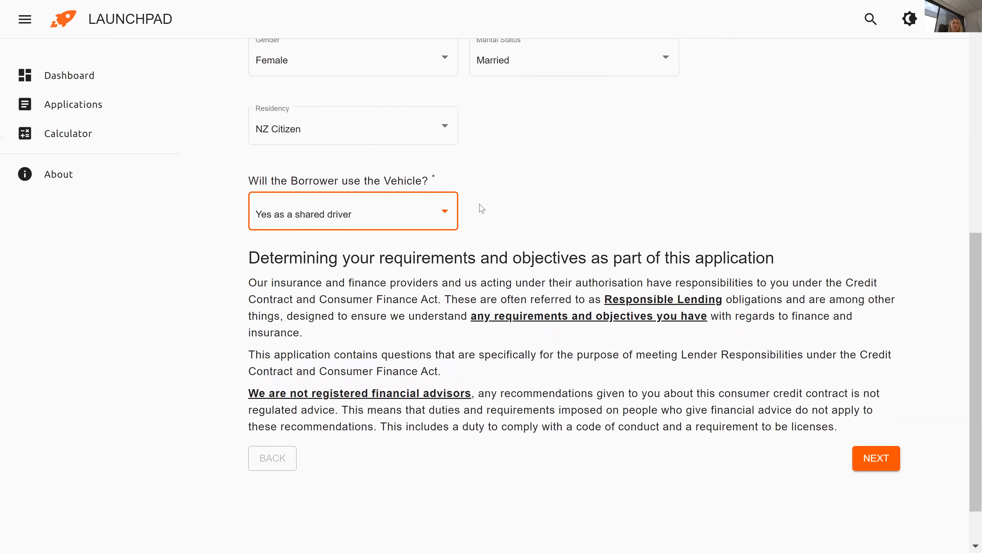
left_click(453, 217)
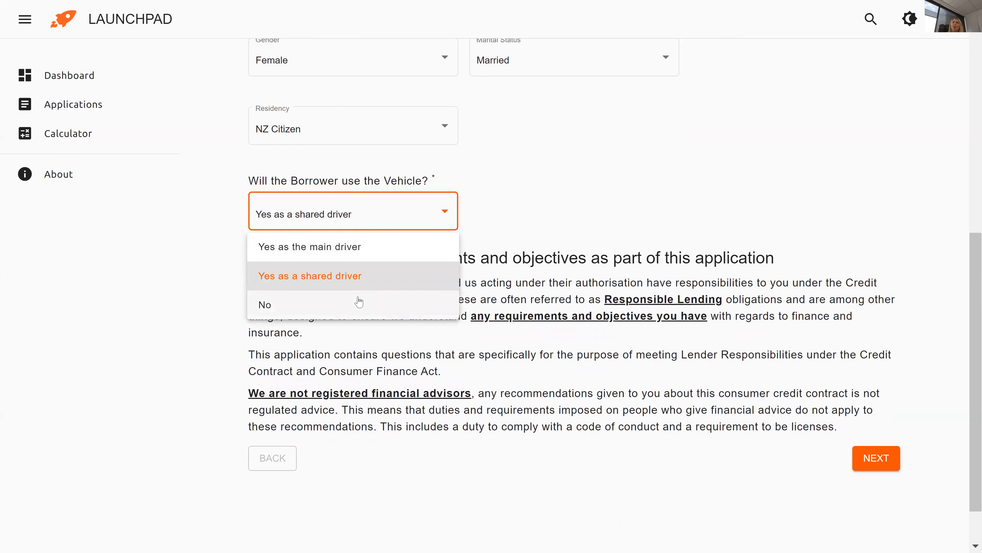
left_click(354, 310)
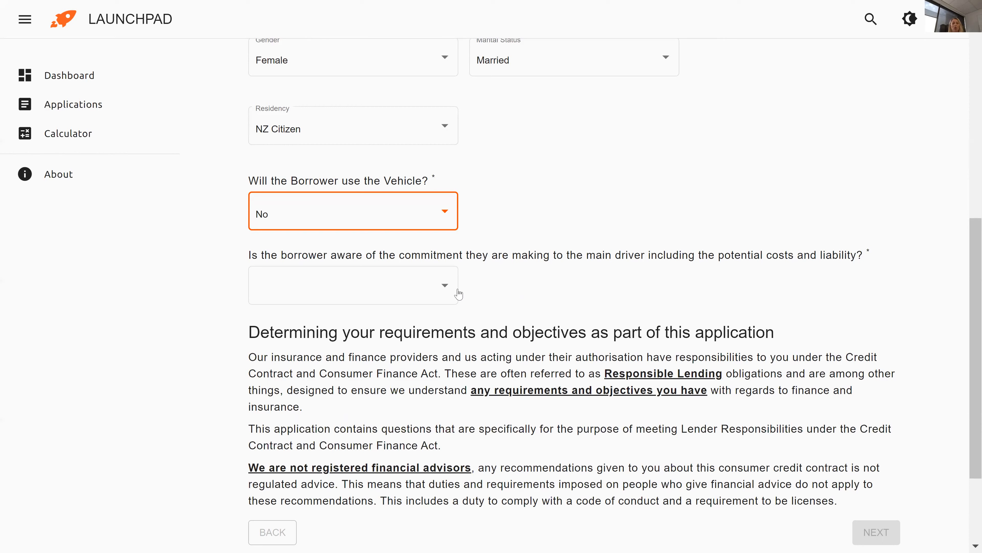
left_click(443, 298)
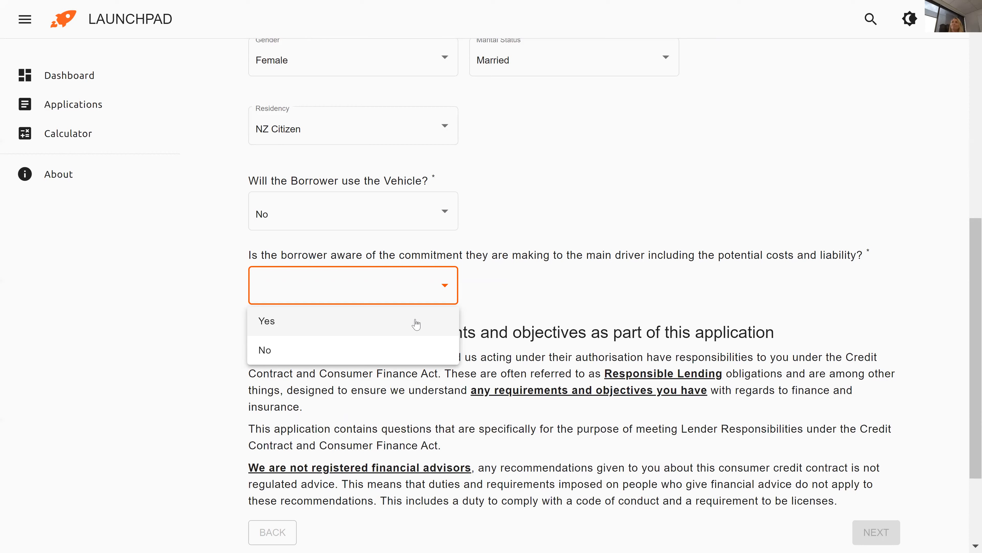
Answer Yes to awareness, set vehicle use to Yes as the main driver, and submit.
left_click(407, 321)
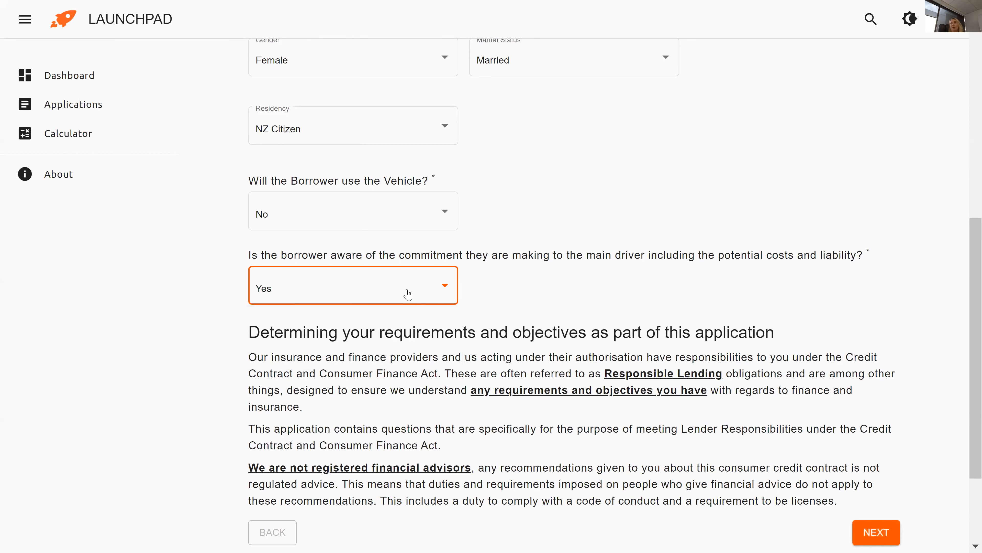
left_click(392, 220)
left_click(352, 249)
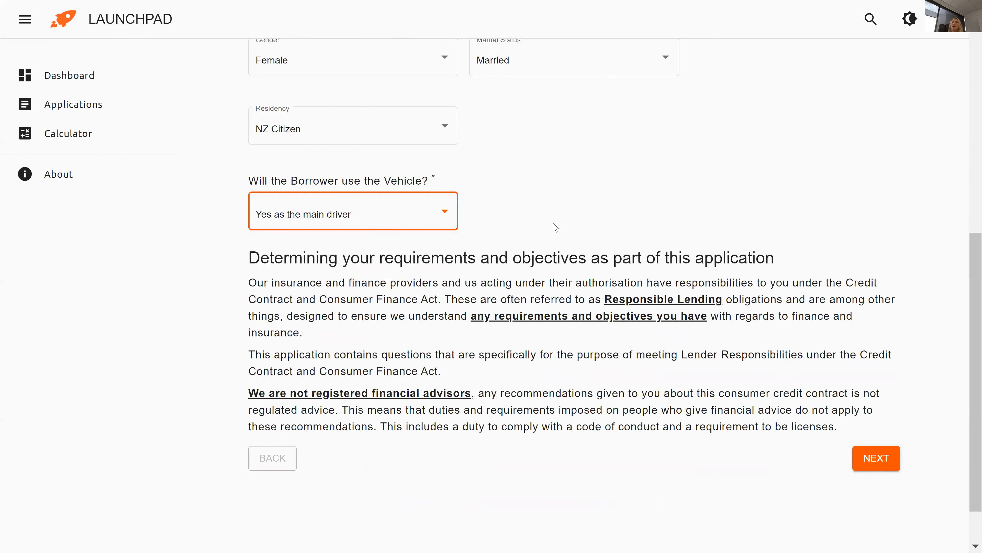
scroll(579, 223, "down", 2)
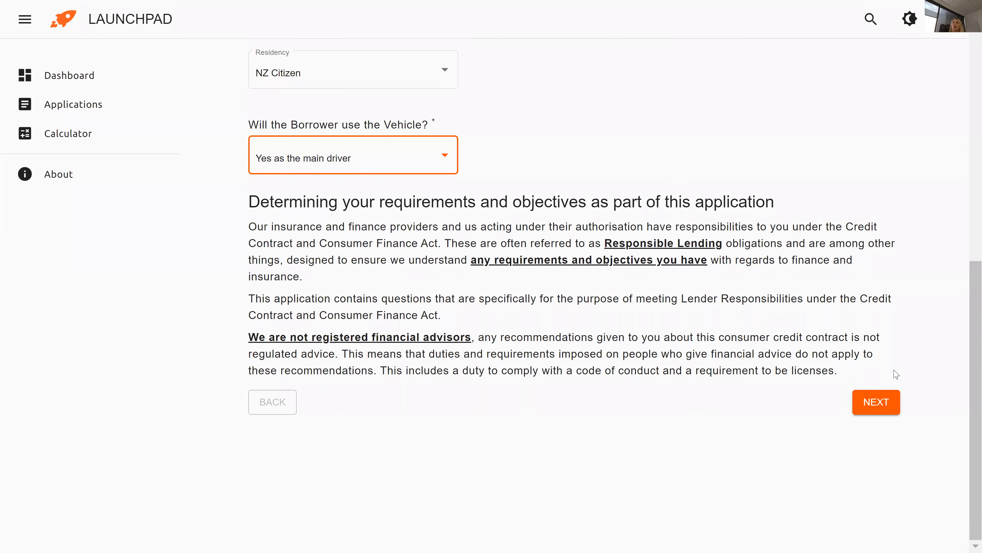
left_click(886, 402)
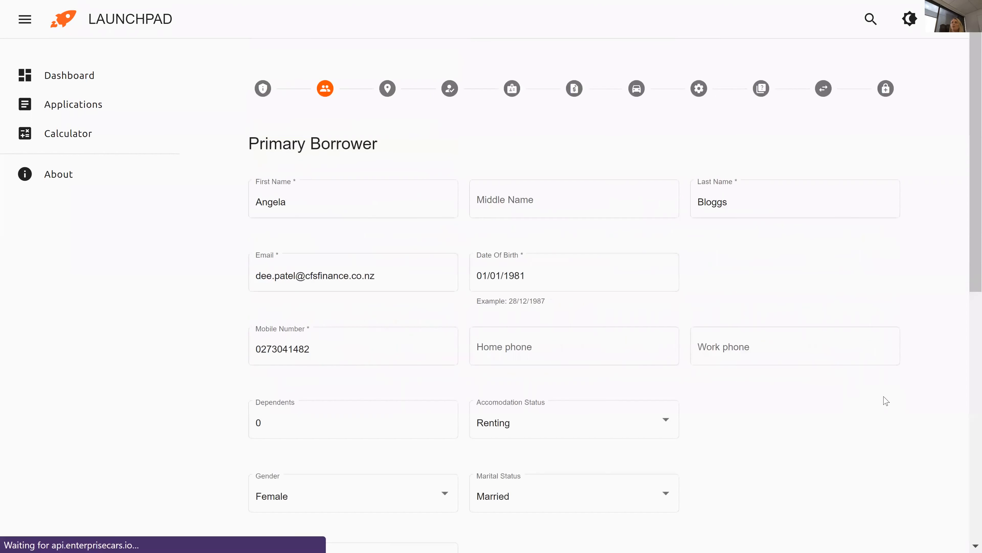
Enter the current address from the suggestions, lived there 2 years 1 month.
left_click(358, 116)
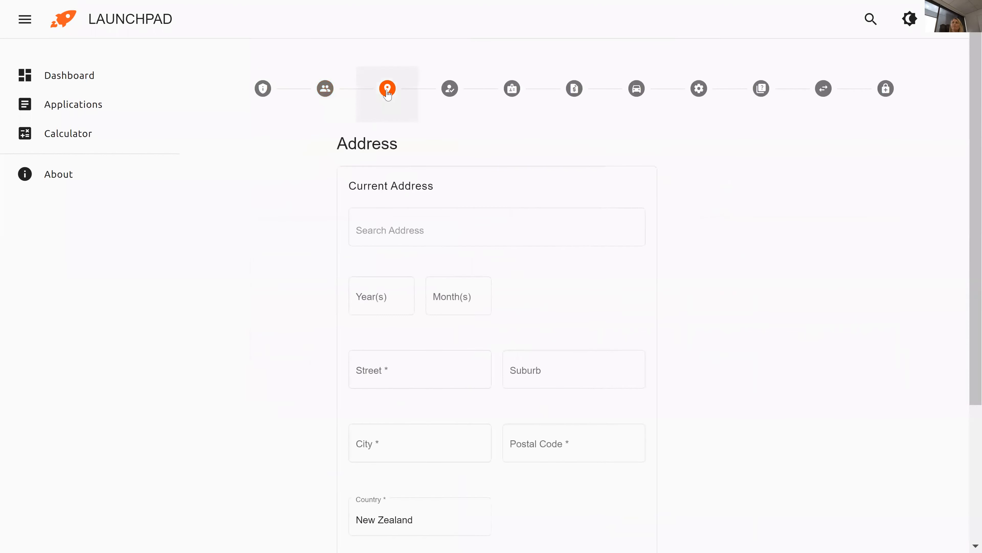
left_click(339, 227)
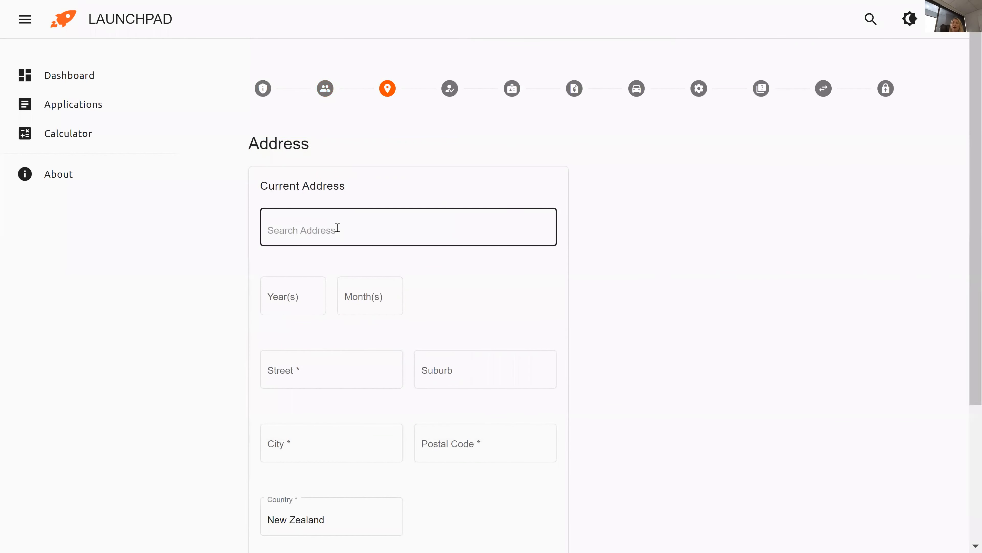
left_click_drag(969, 118, 968, 130)
left_click(484, 179)
type("2")
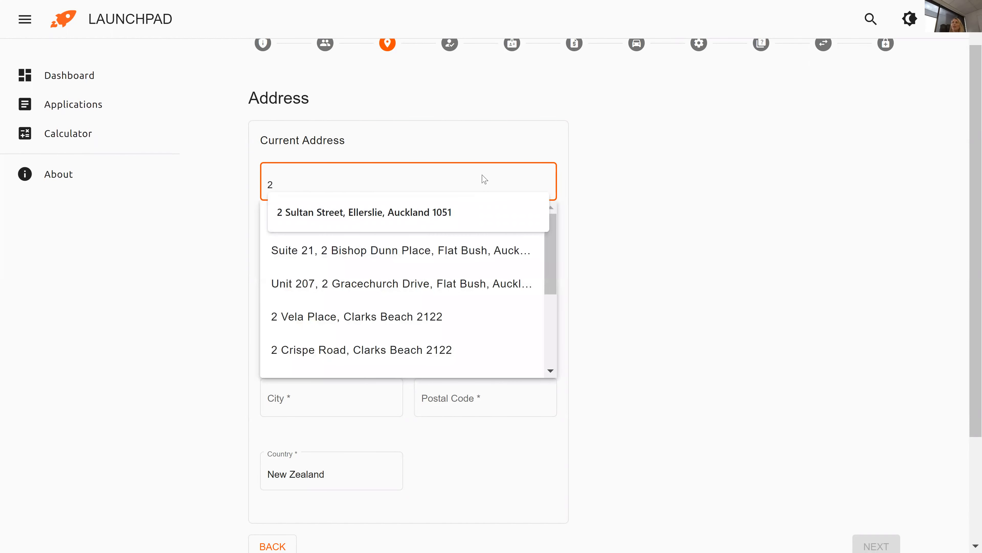
left_click(456, 198)
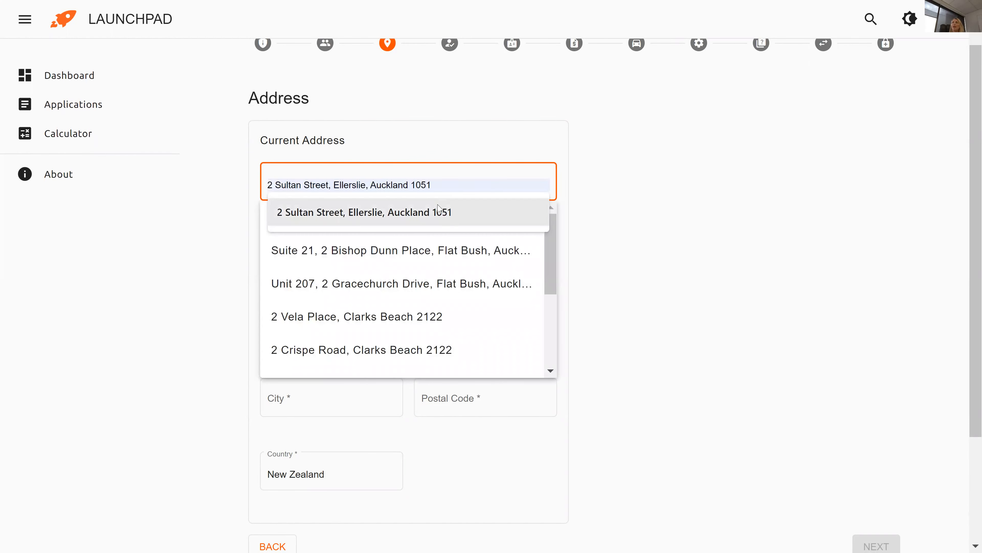
left_click(436, 220)
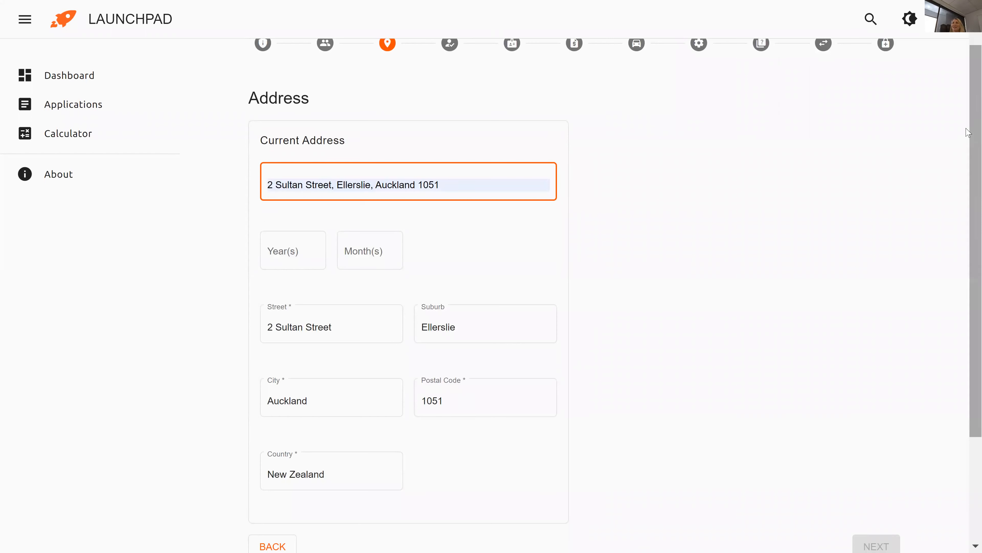
scroll(968, 133, "down", 1)
left_click(270, 231)
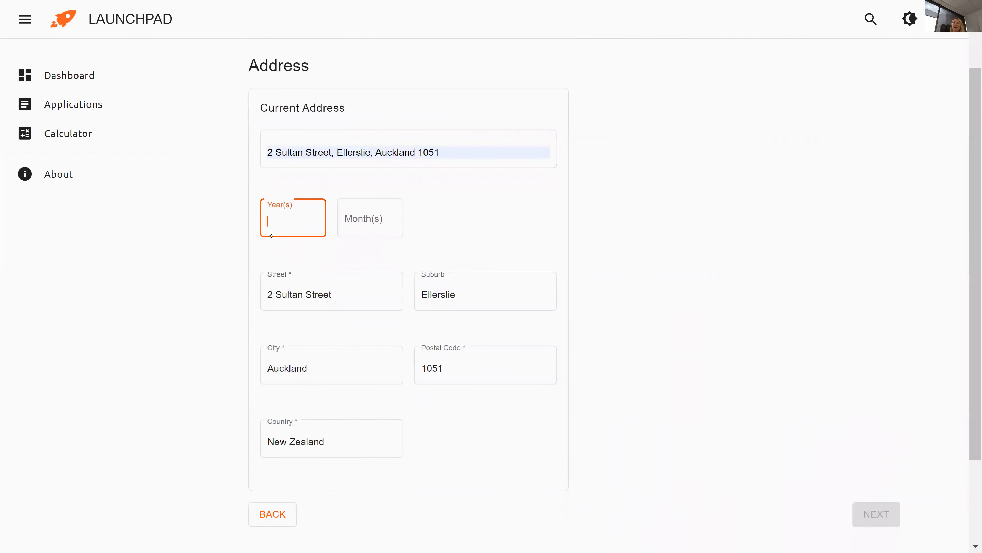
type("2")
key("Tab")
type("1")
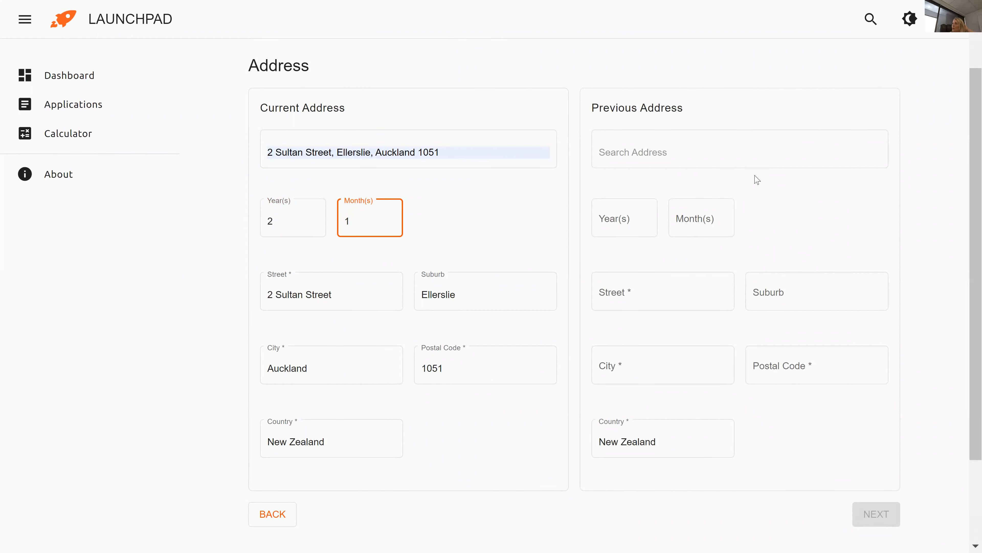
Enter the previous address with 4 years 5 months there, then continue.
left_click(751, 163)
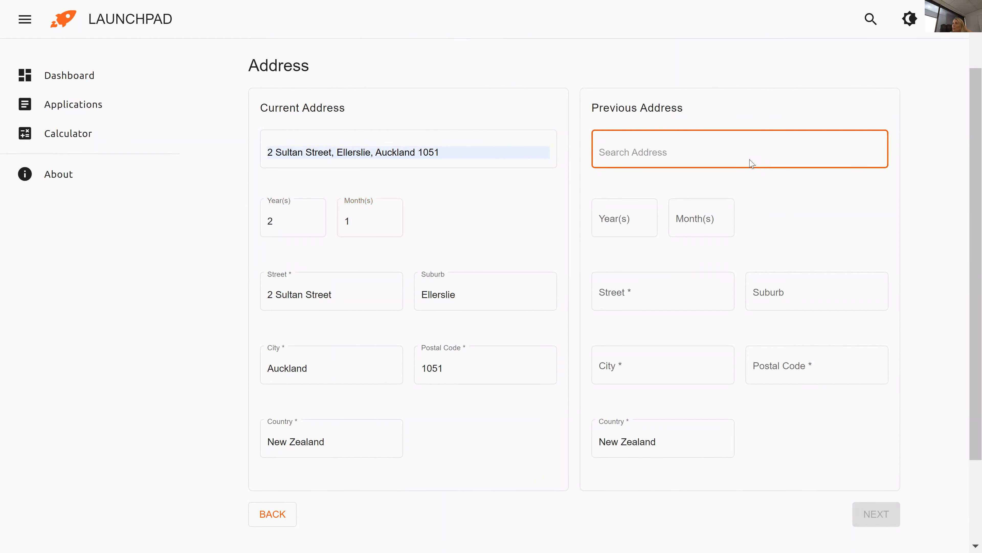
type("600 Great")
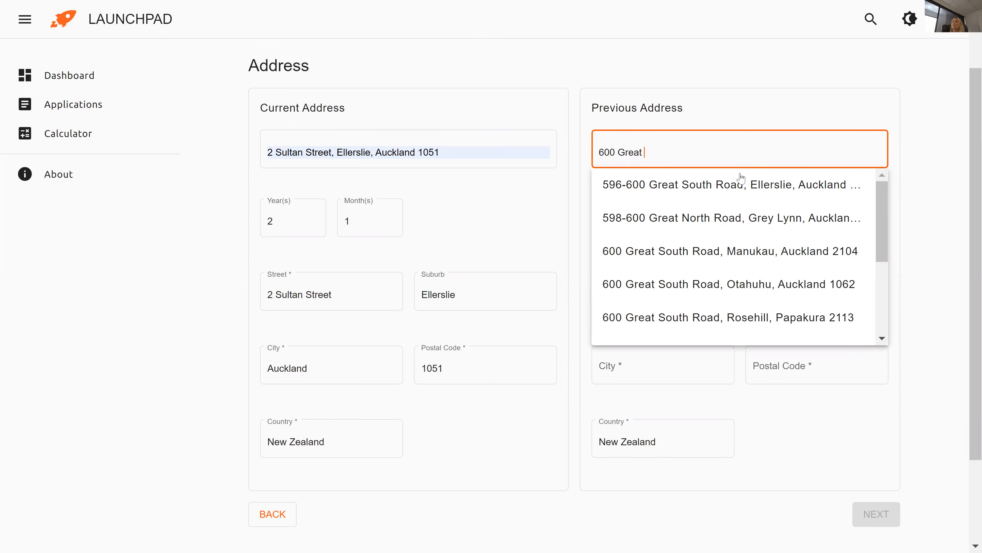
left_click(742, 185)
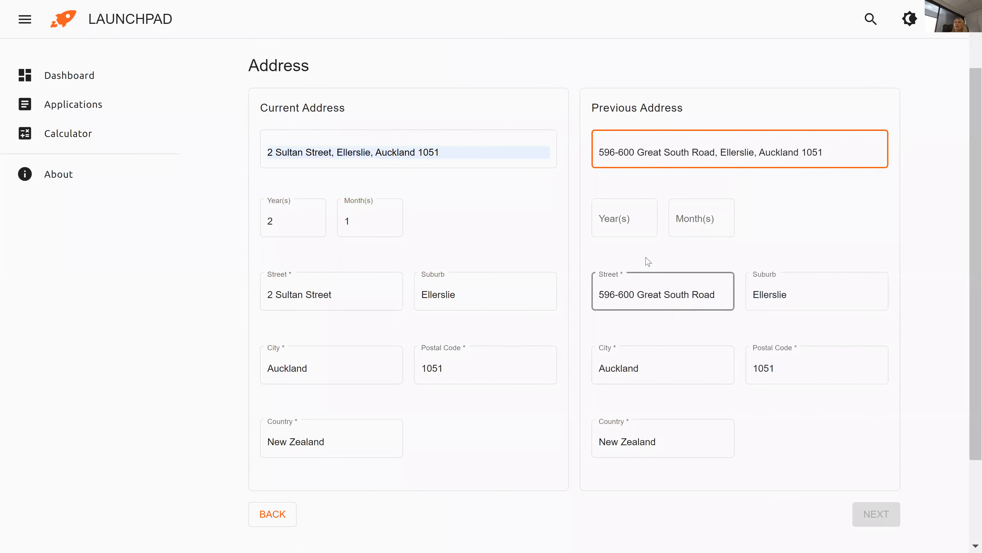
left_click(638, 231)
key("Tab")
type("5")
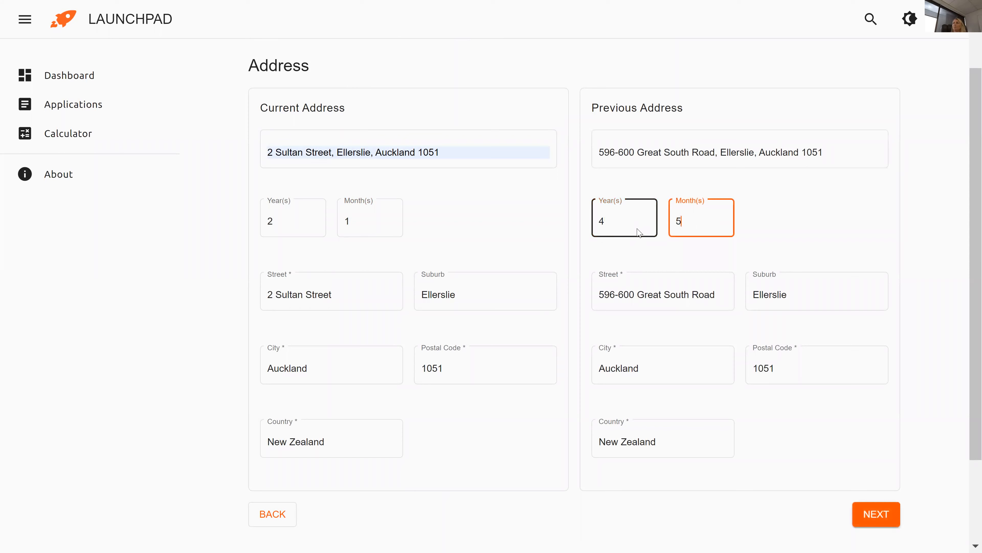
scroll(775, 204, "down", 2)
scroll(775, 204, "down", 1)
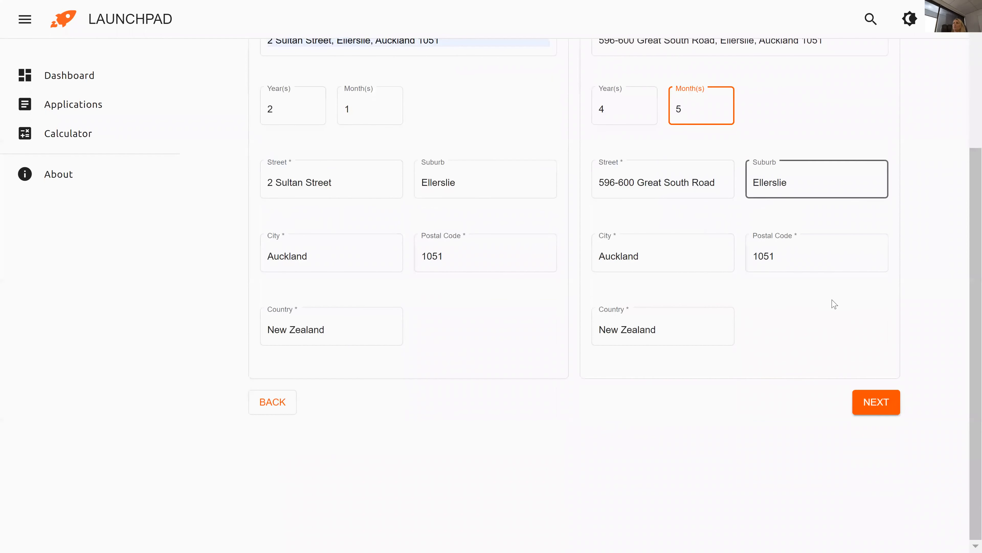
left_click(877, 402)
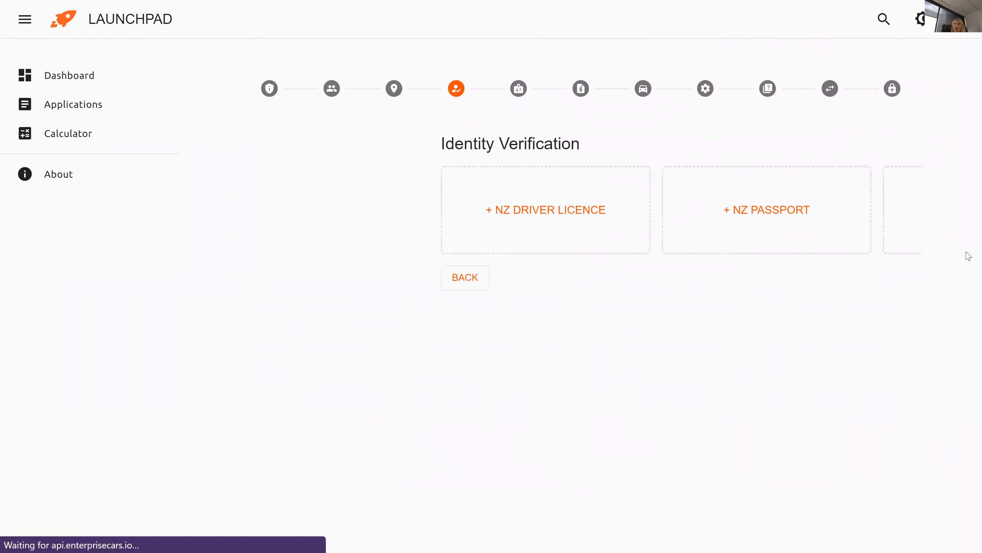
Return to Identity Verification and add NZ Driver Licence, NZ Passport and Other documents.
left_click(448, 97)
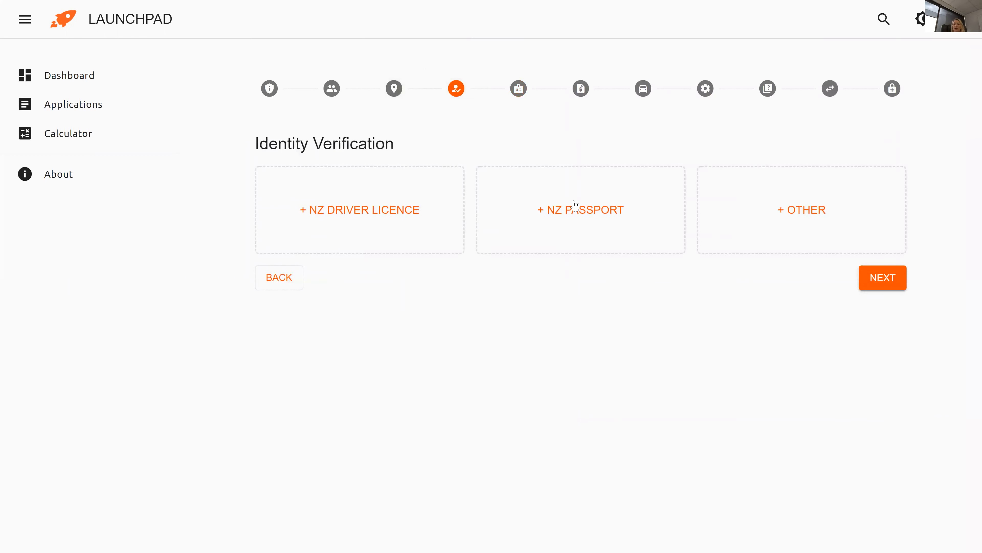
left_click(587, 210)
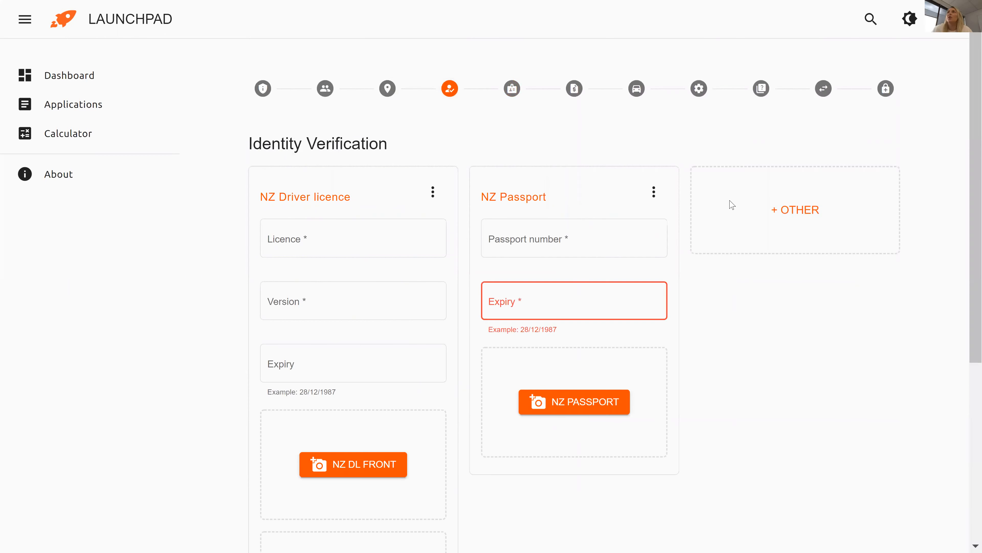
left_click(823, 207)
scroll(969, 178, "down", 1)
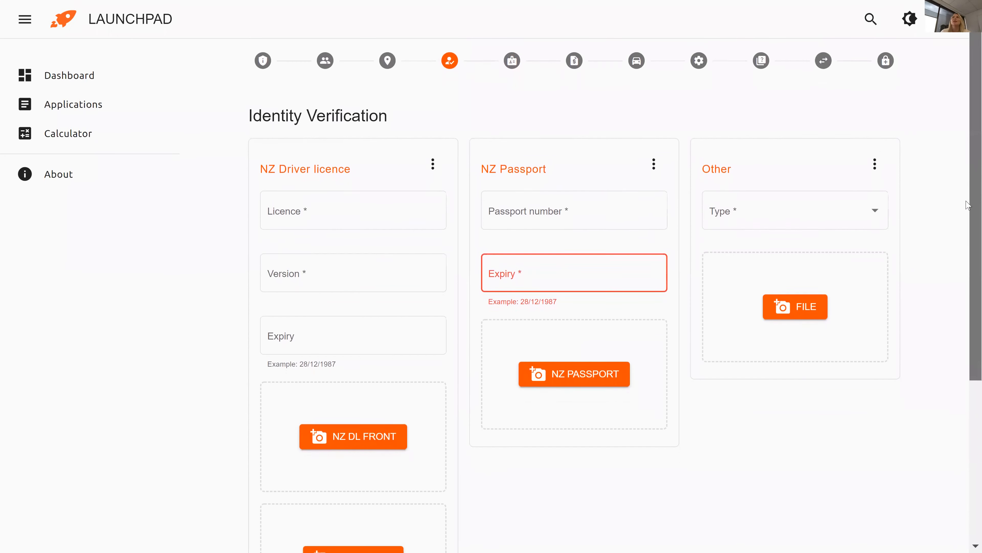
scroll(968, 205, "down", 3)
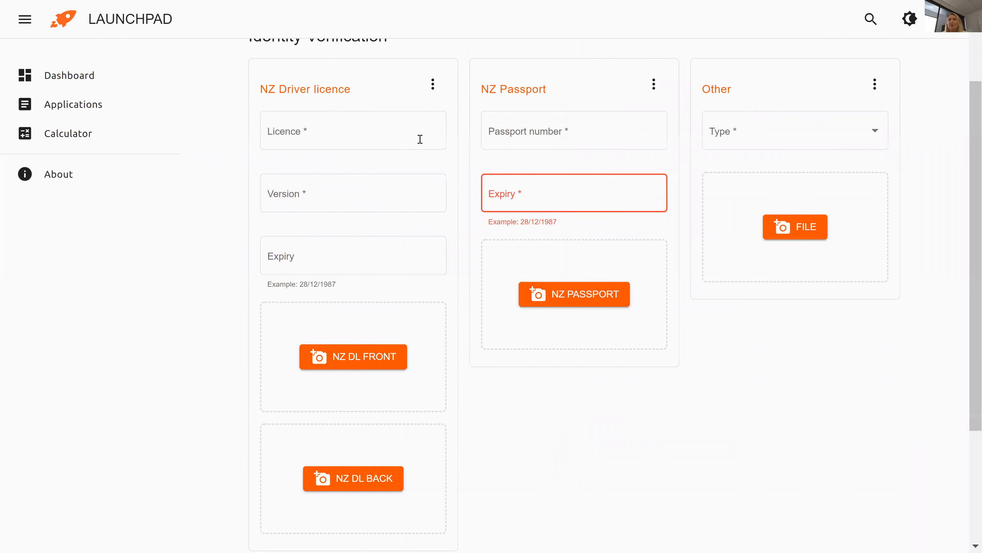
Enter the licence number, version 123 and expiry 31/12/2026, then continue.
left_click(390, 138)
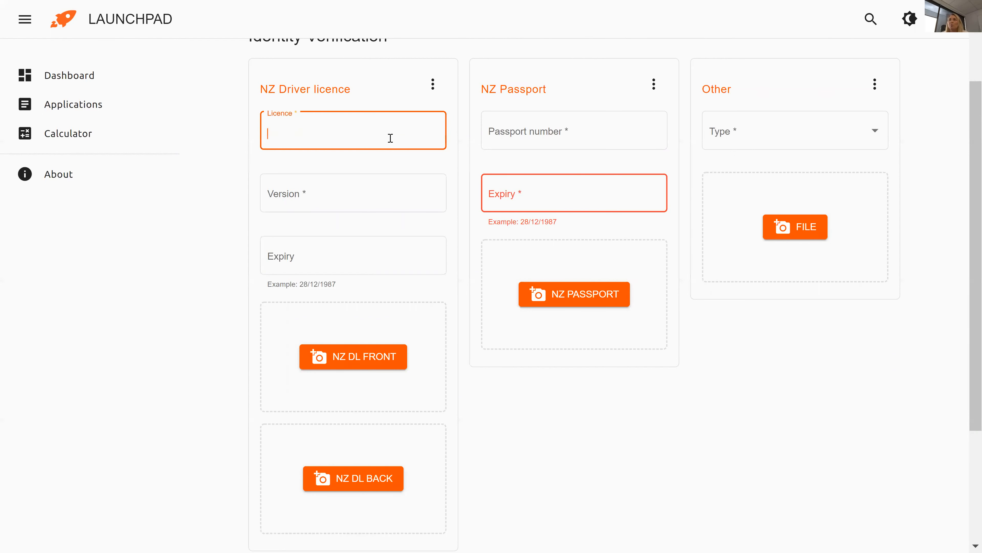
type("AA123456")
left_click(326, 194)
type("123")
left_click(307, 254)
type("31/12/2026")
left_click(205, 327)
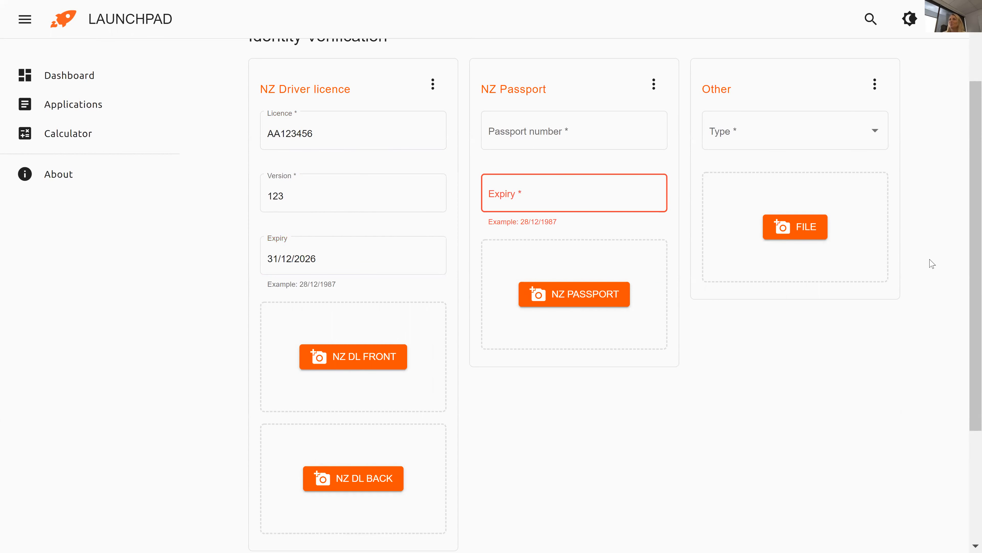
scroll(968, 272, "down", 3)
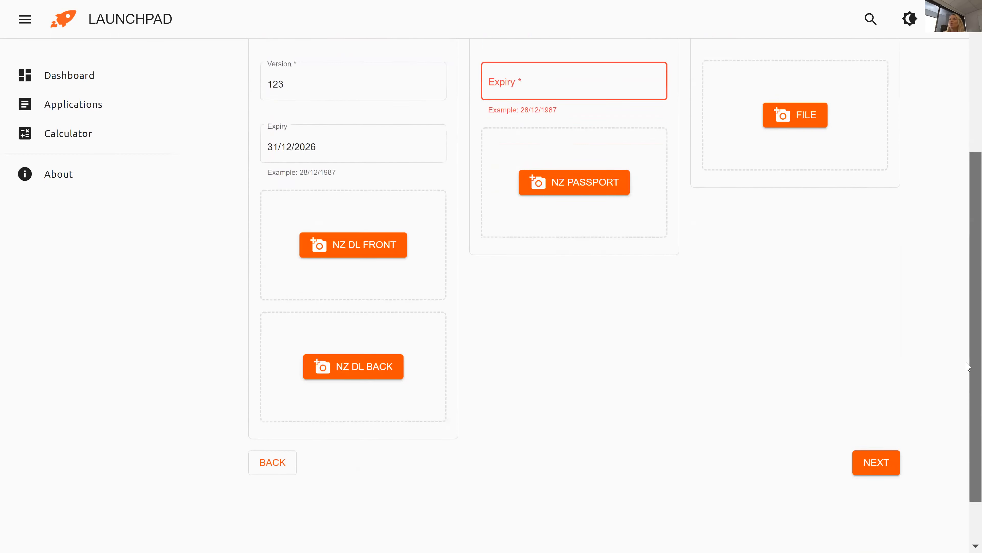
left_click(882, 425)
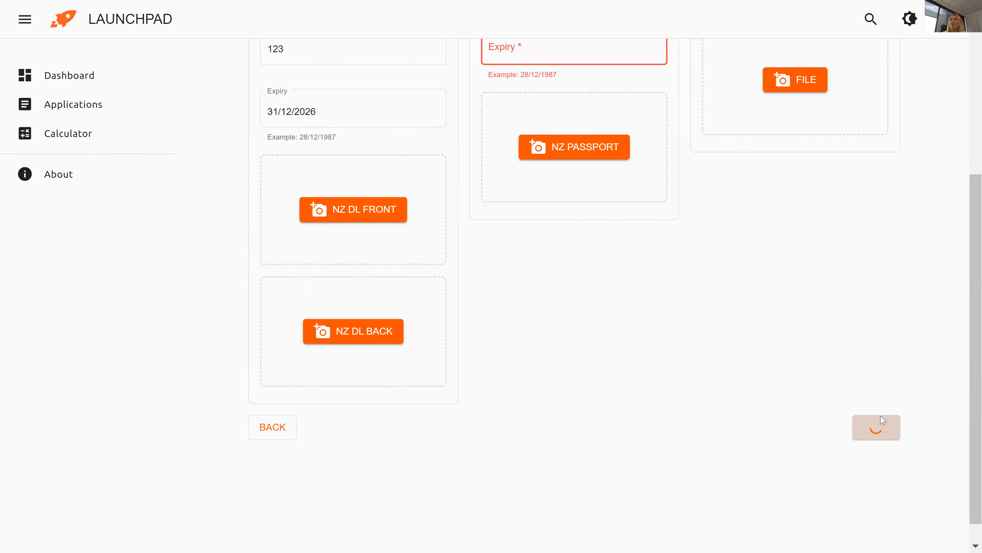
scroll(971, 237, "down", 1)
scroll(968, 272, "down", 2)
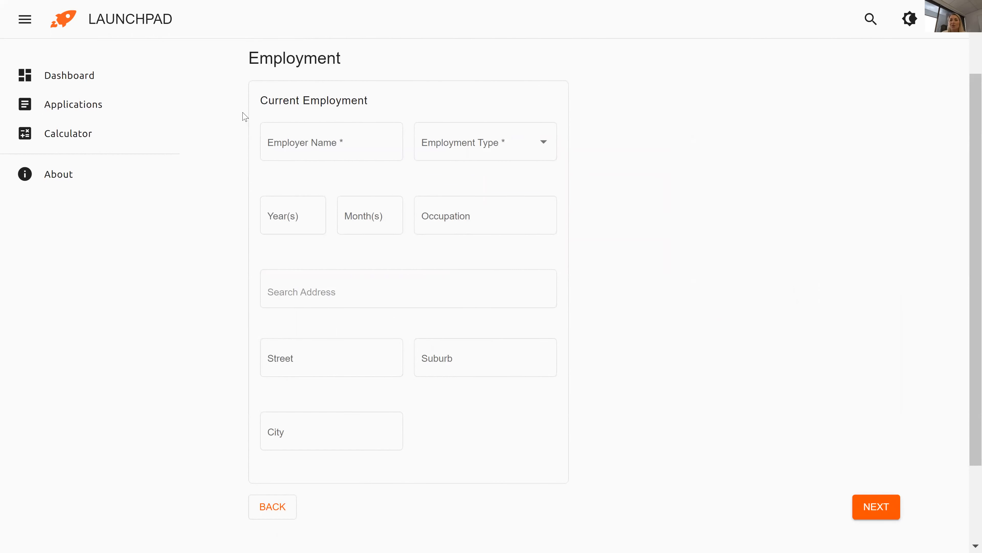
Enter employer CFS Finance with employment type Full Time.
left_click(270, 131)
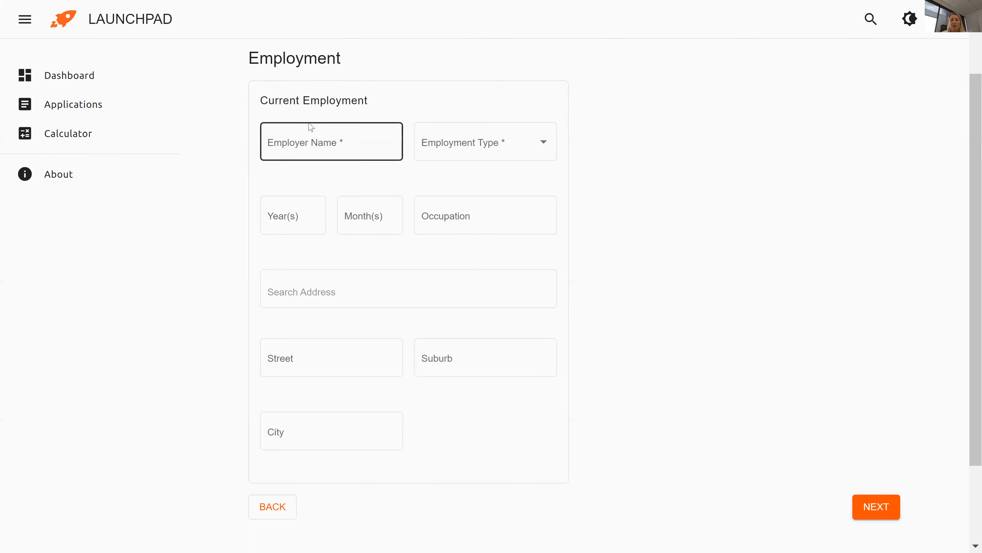
left_click(313, 140)
type("CFS Finan")
key("Tab")
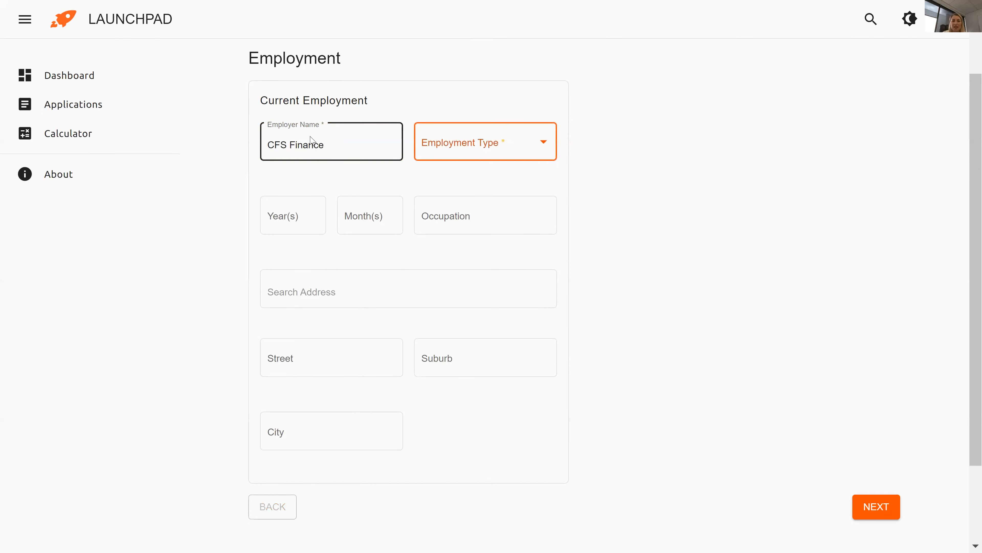
left_click(442, 149)
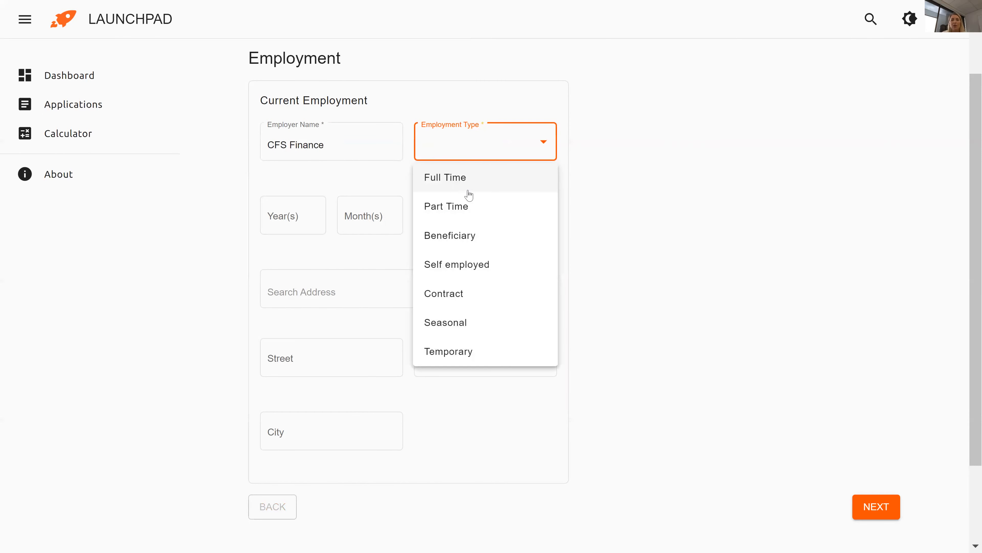
left_click(468, 189)
Record 3 years 6 months employed as Sales, then continue to Income / Expenses.
left_click(310, 221)
type("2")
key("Tab")
type("6")
key("Tab")
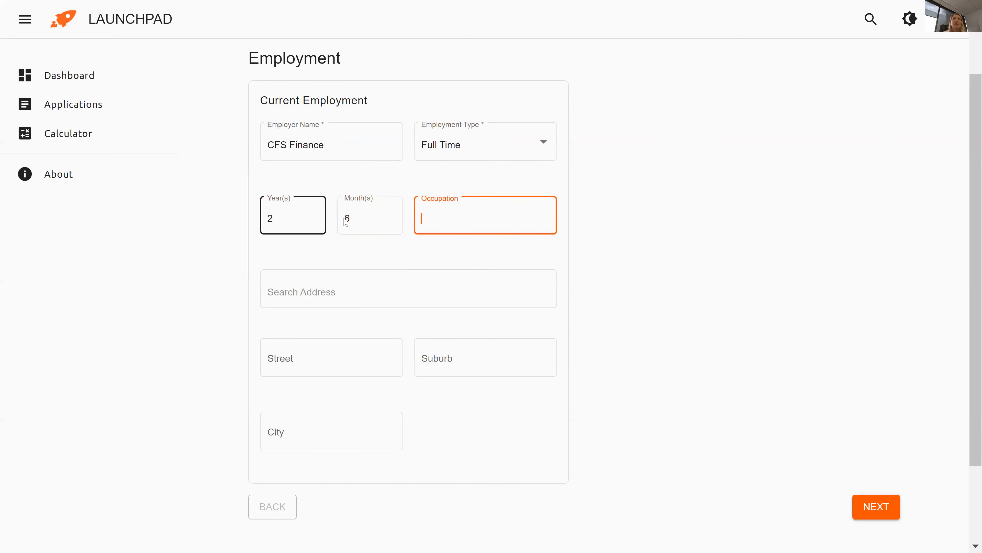
type("Sales")
left_click(286, 231)
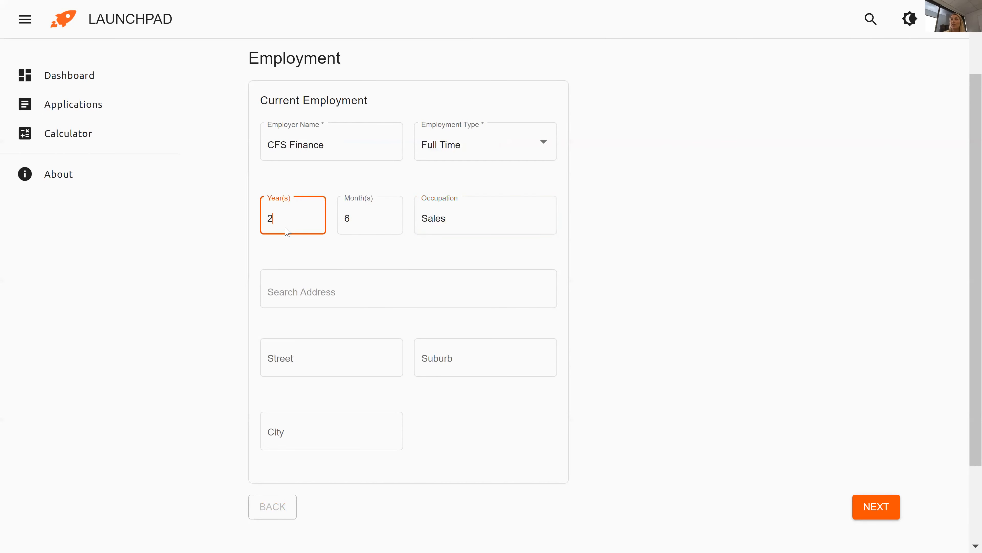
type("3")
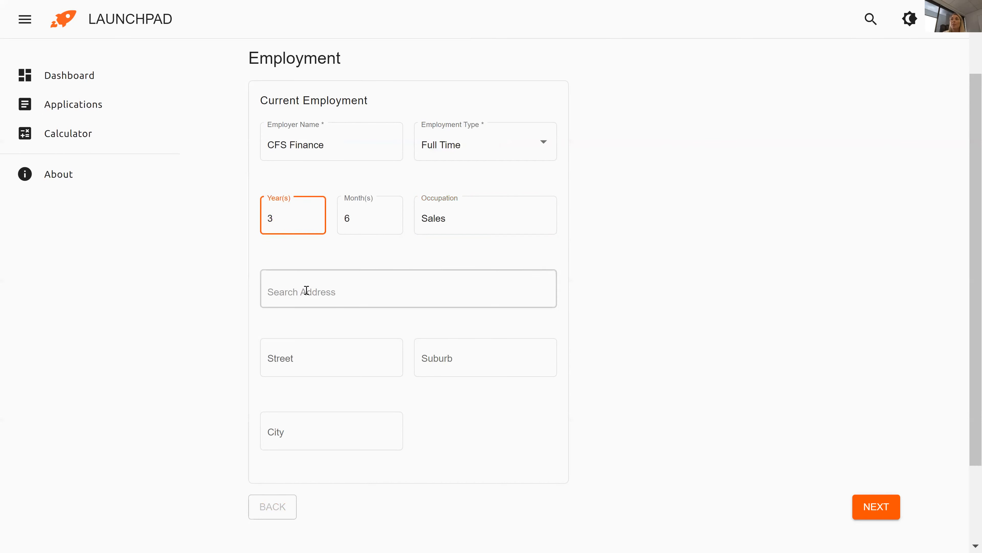
left_click(727, 250)
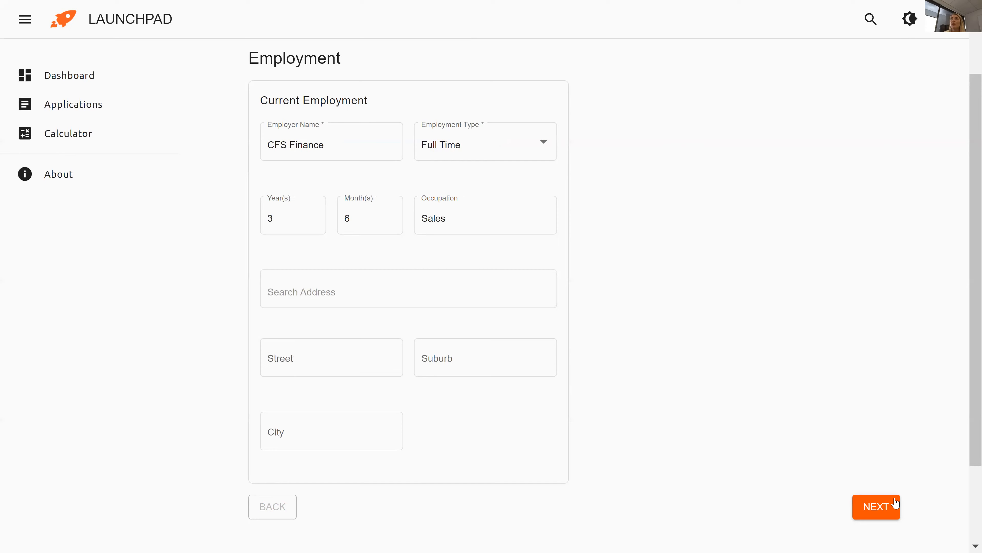
left_click(877, 506)
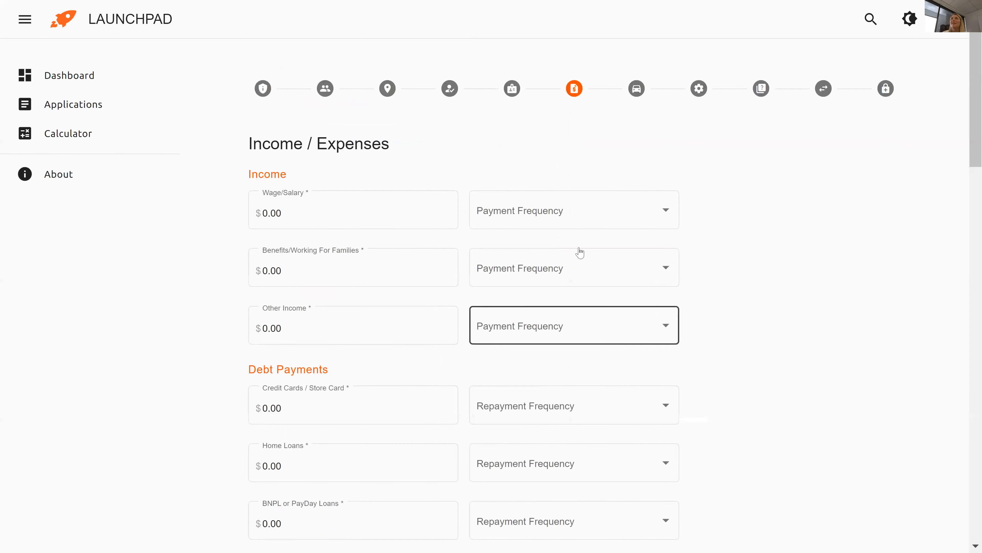
Select the 0.00 Wage/Salary amount on the Income / Expenses page so it can be replaced.
scroll(968, 148, "down", 1)
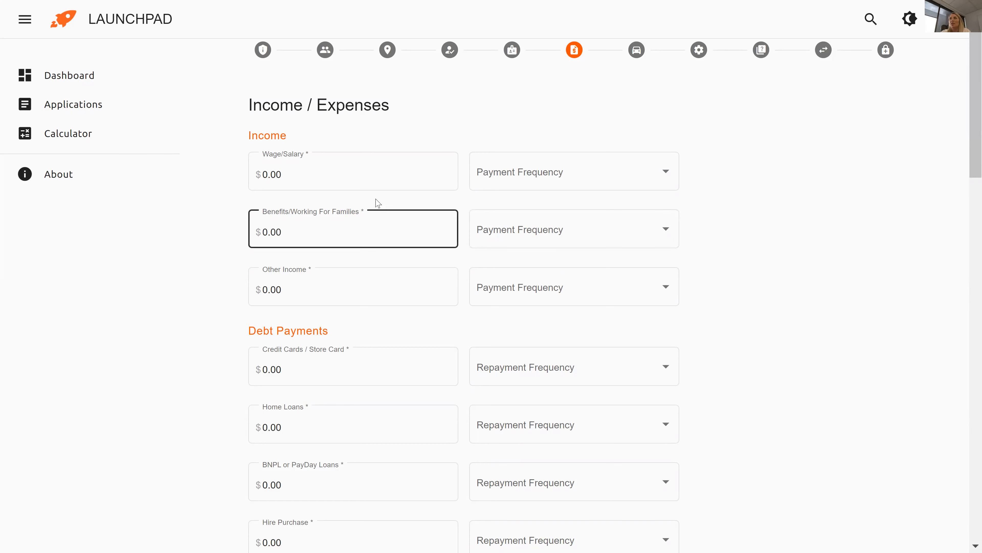
left_click_drag(360, 185, 229, 188)
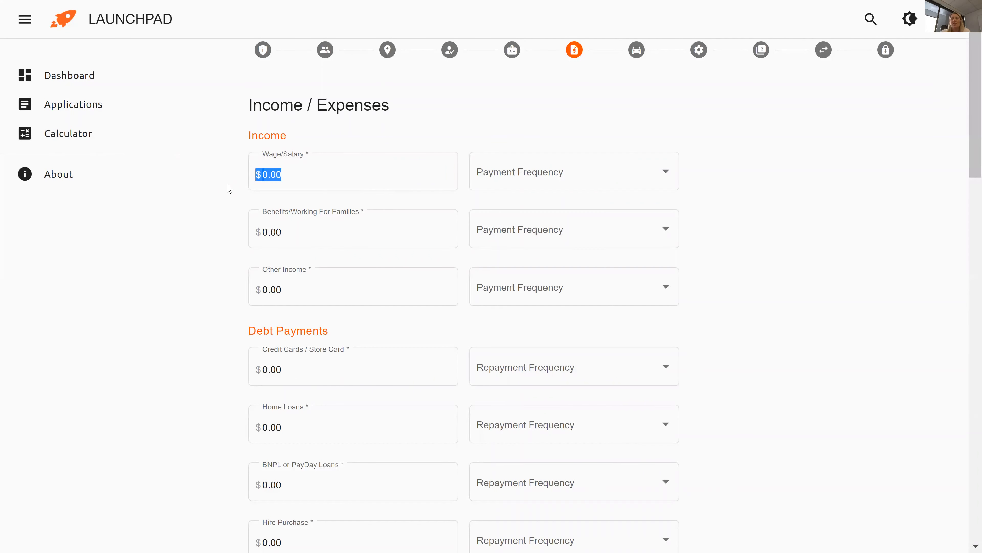
Enter income: wage 1200 weekly and benefits 150 fortnightly.
left_click(284, 174)
type("120")
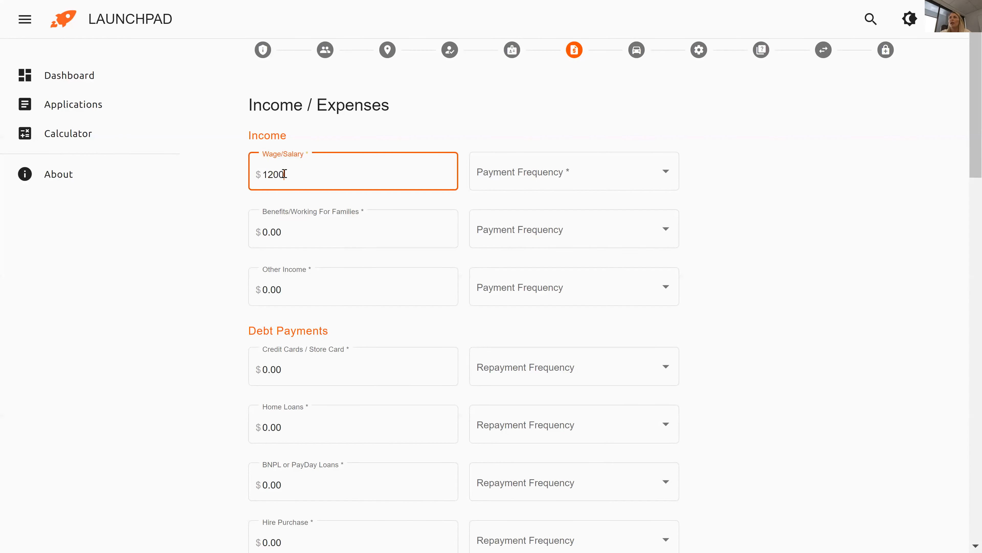
type("0")
key("Tab")
left_click(508, 192)
left_click(507, 212)
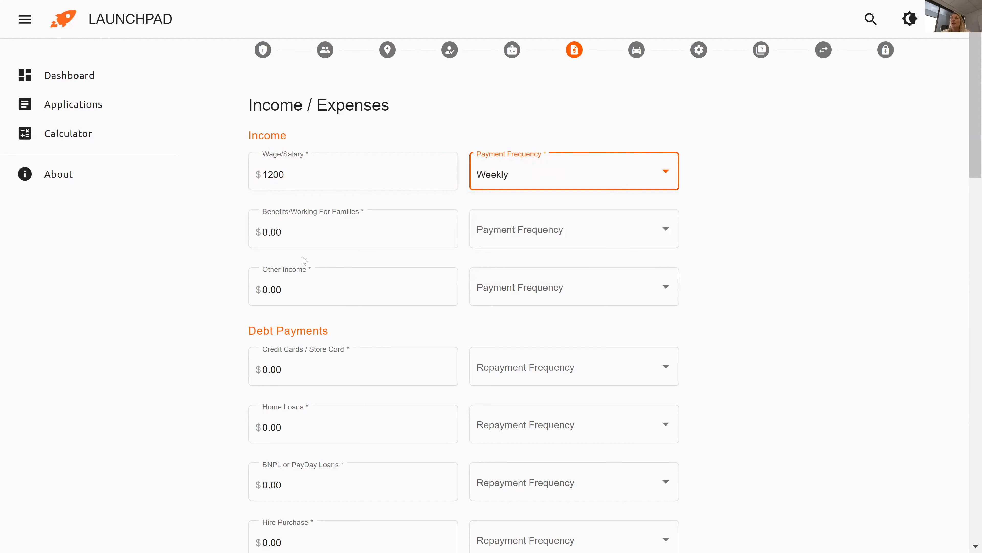
left_click_drag(299, 242, 224, 232)
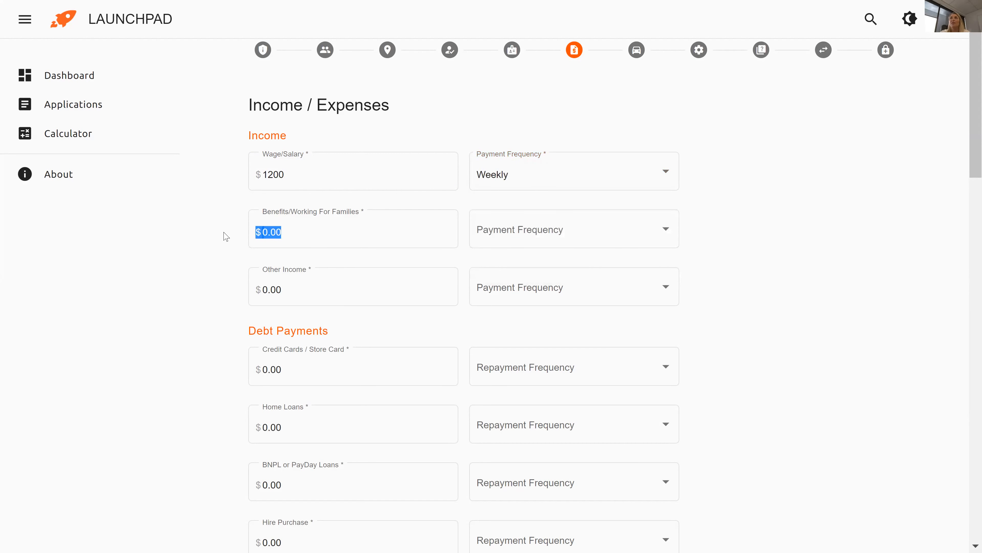
left_click(301, 235)
type("150")
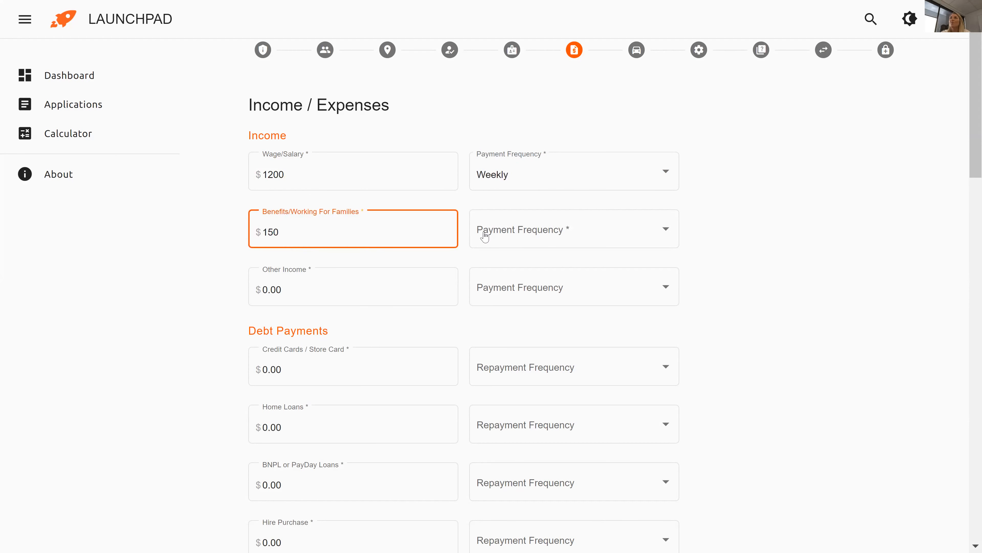
left_click(500, 238)
left_click(502, 292)
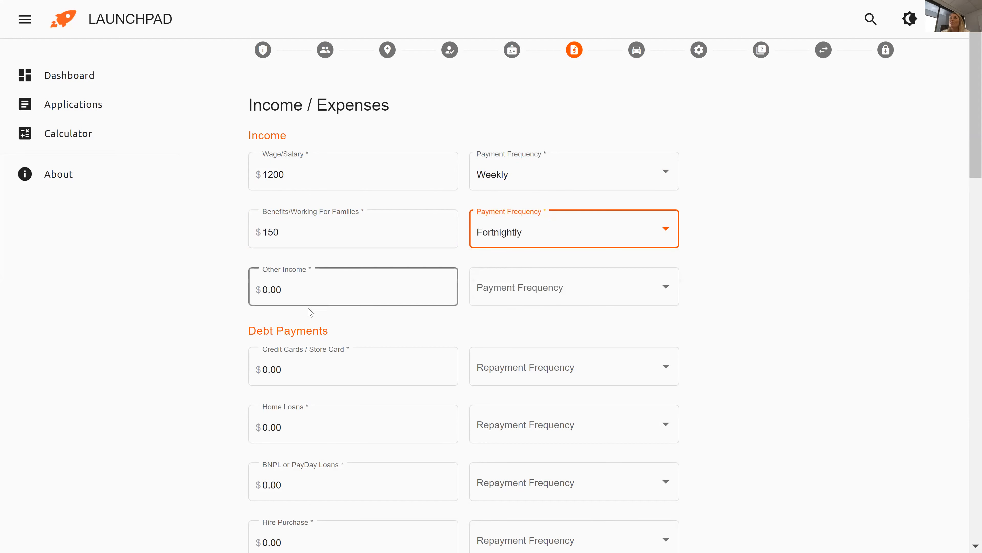
Record credit card repayments of 100 monthly and hire purchase of 50 weekly.
scroll(222, 314, "down", 1)
scroll(222, 314, "down", 3)
left_click(298, 219)
left_click(298, 219)
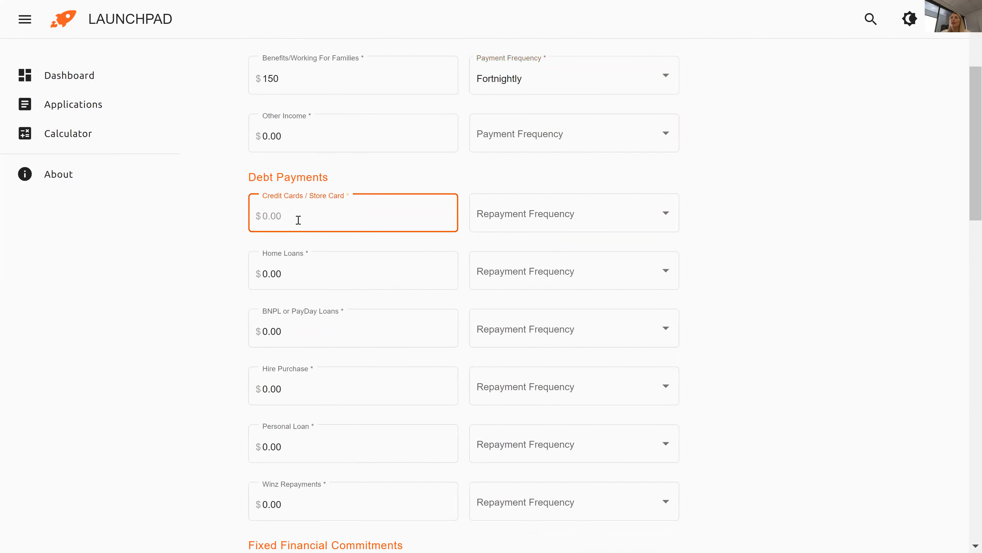
type("100")
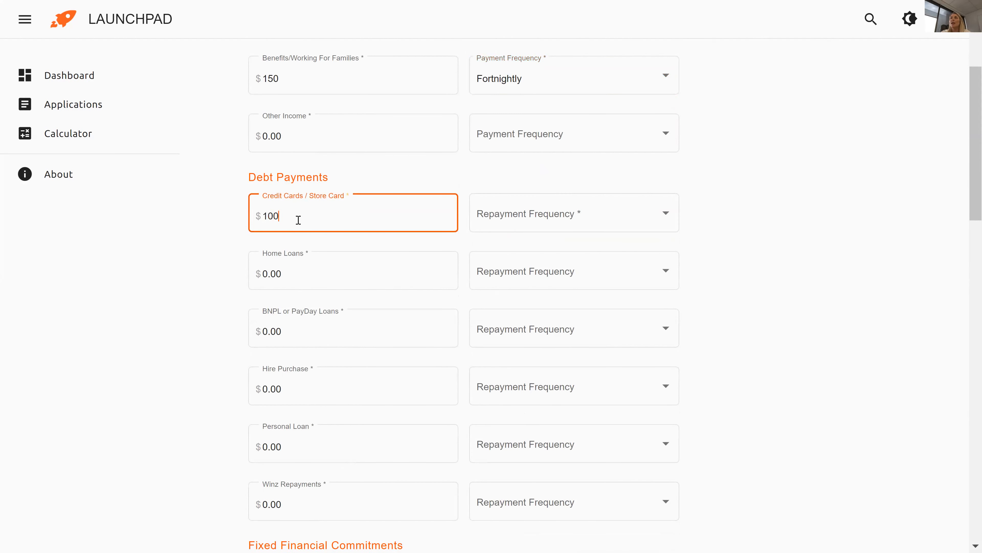
left_click(506, 221)
left_click(508, 304)
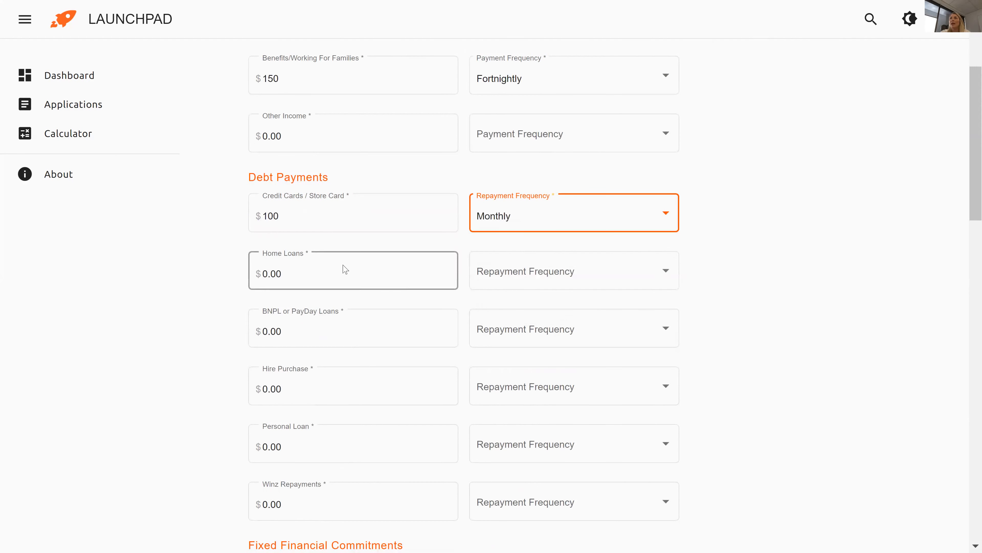
left_click(304, 385)
type("50")
left_click(485, 396)
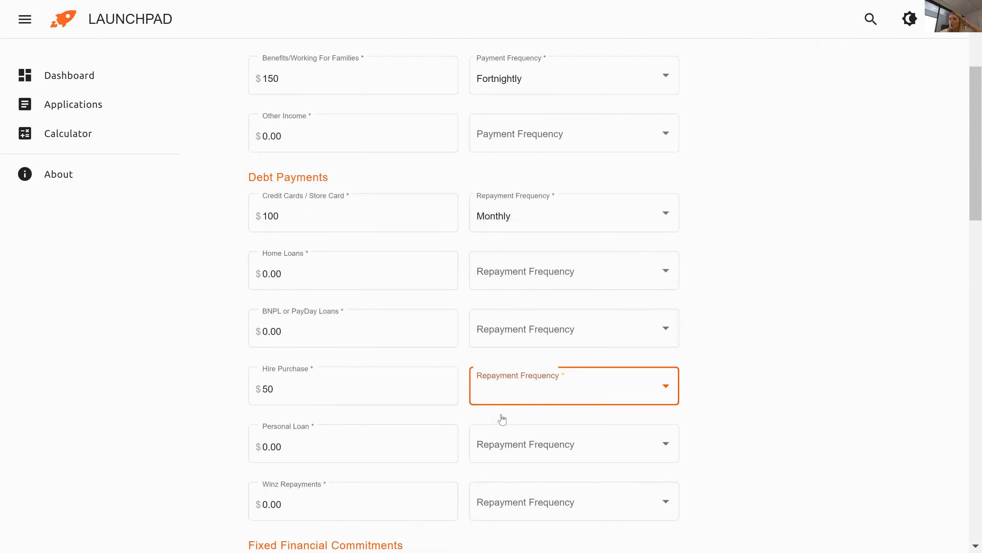
left_click(501, 428)
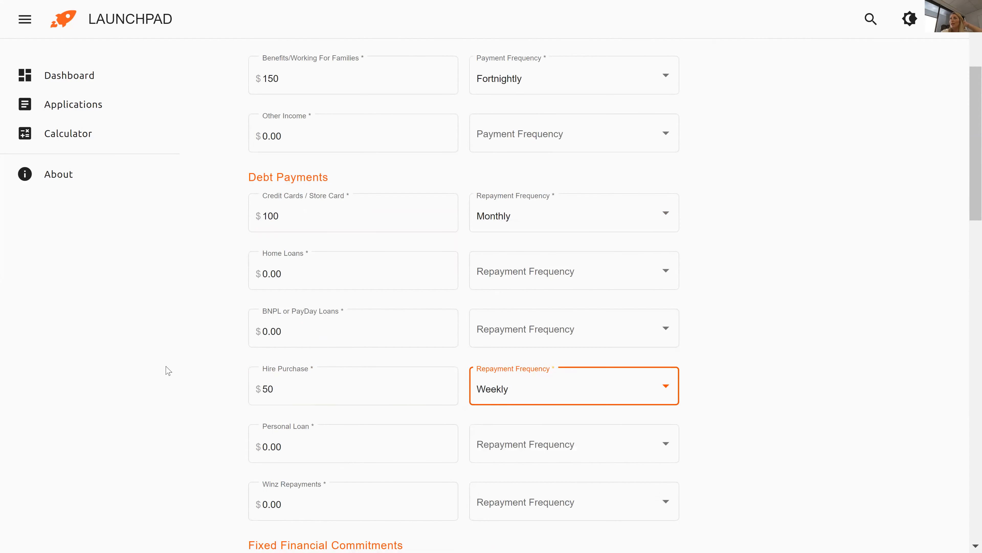
Record Winz Repayments of 15 with a weekly frequency.
scroll(166, 369, "down", 5)
left_click(302, 272)
left_click(303, 272)
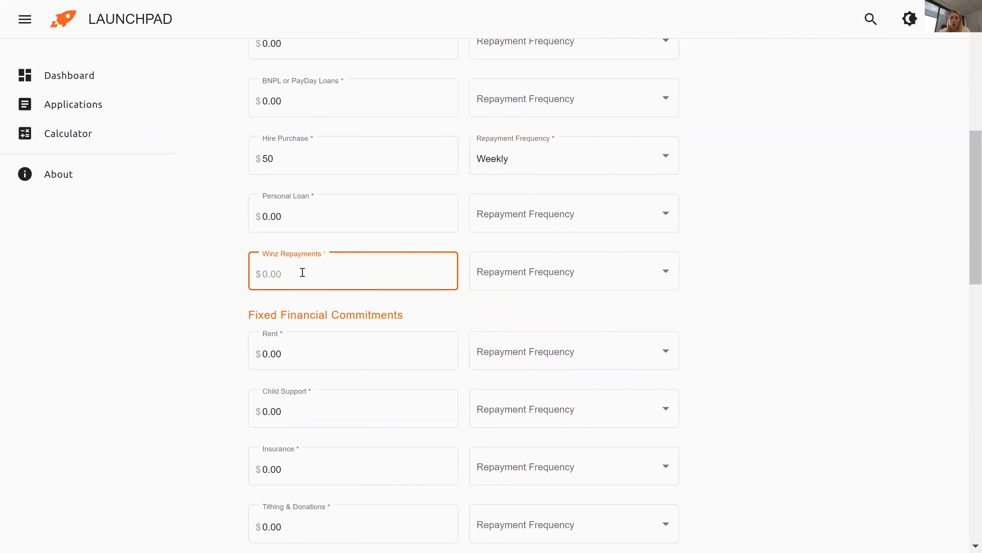
type("15")
left_click(499, 279)
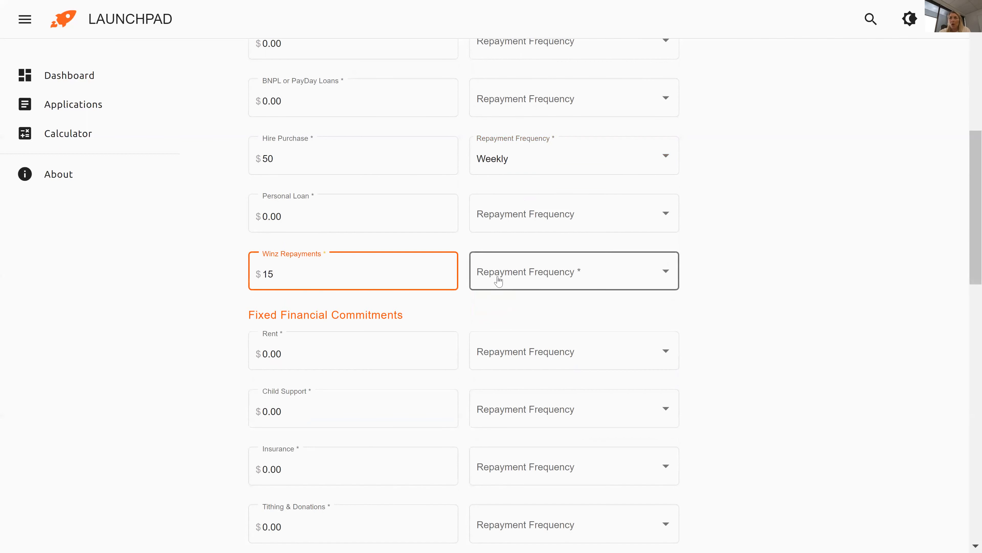
left_click(508, 310)
left_click(831, 282)
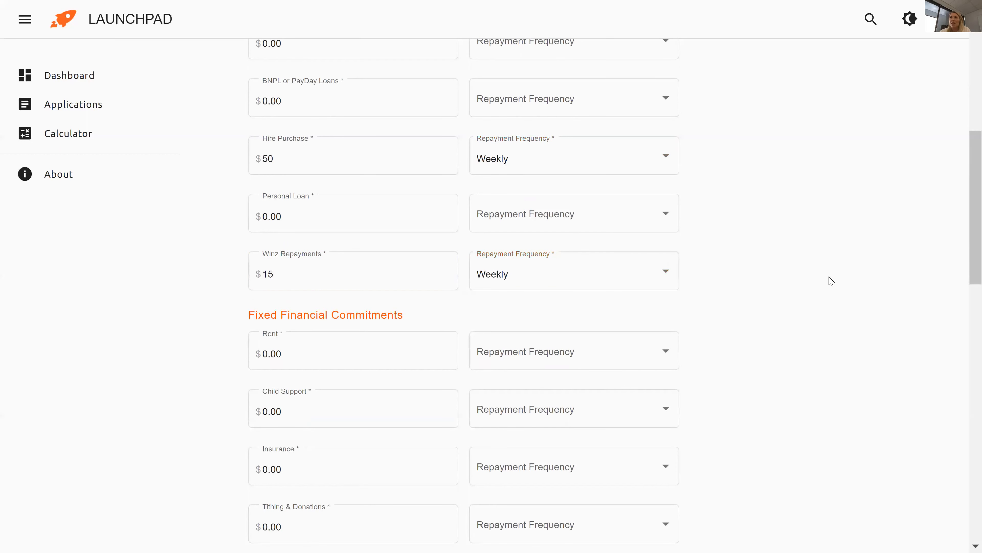
Enter Rent of 350 paid weekly.
scroll(952, 232, "down", 6)
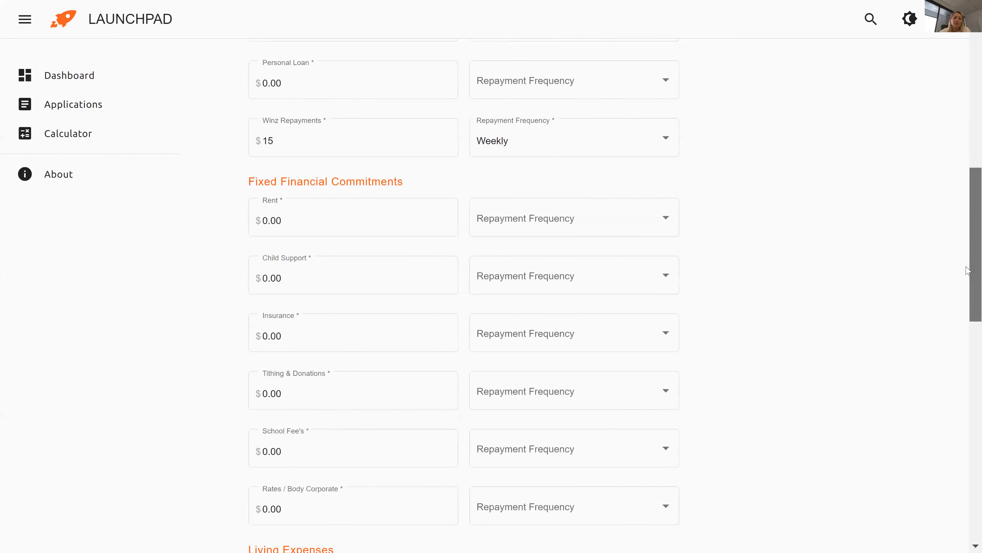
left_click(291, 95)
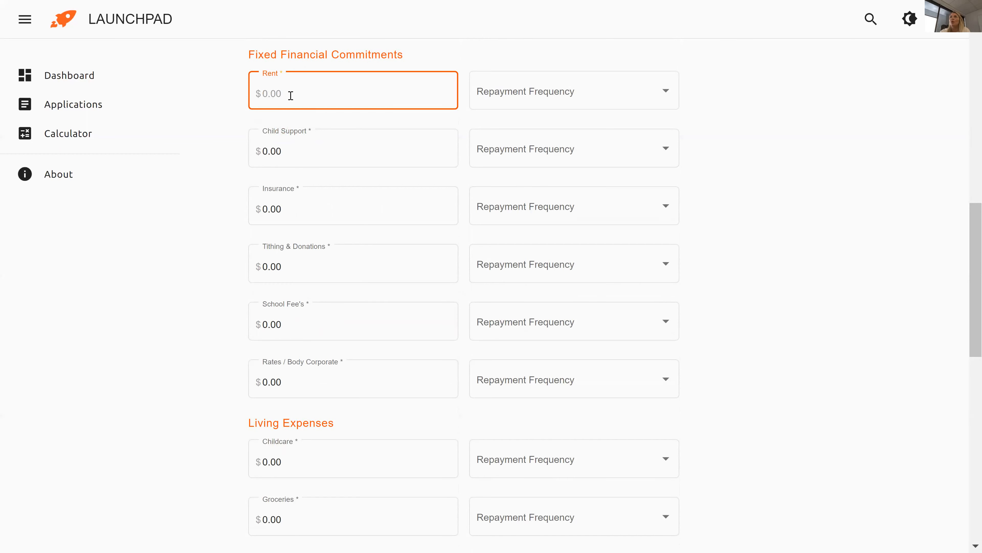
type("350")
left_click(627, 109)
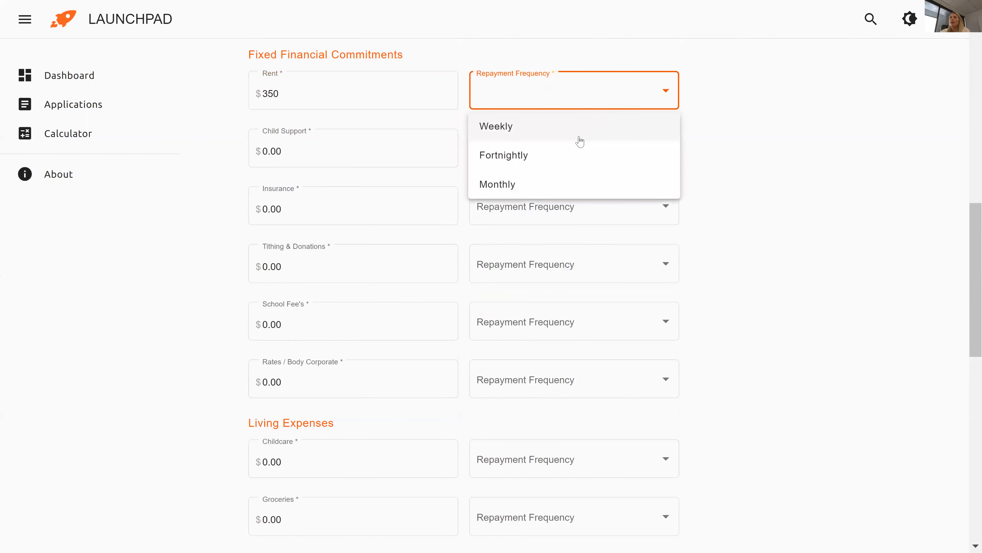
left_click(574, 135)
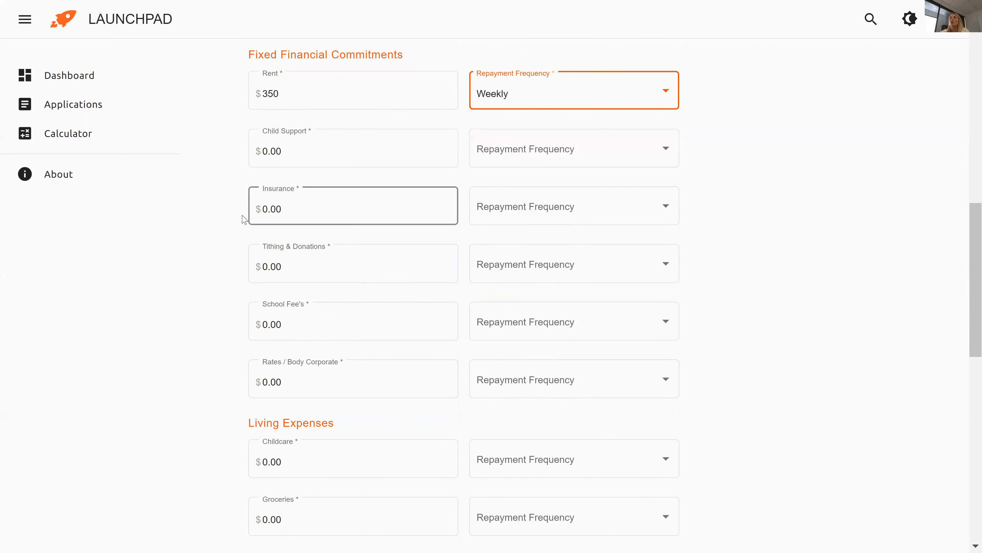
Enter Insurance 35 fortnightly and Tithing & Donations 5 weekly.
left_click(312, 207)
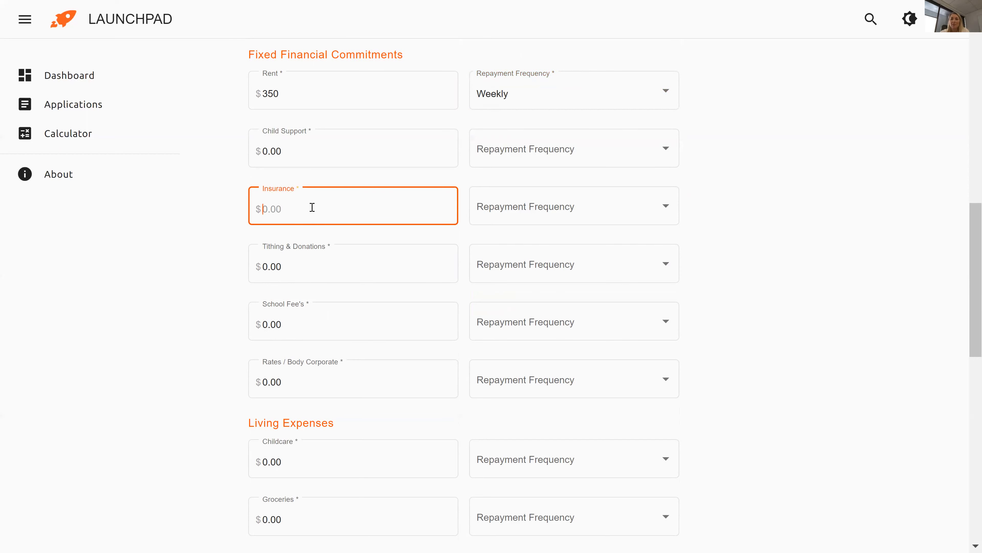
type("35")
left_click(586, 220)
left_click(514, 281)
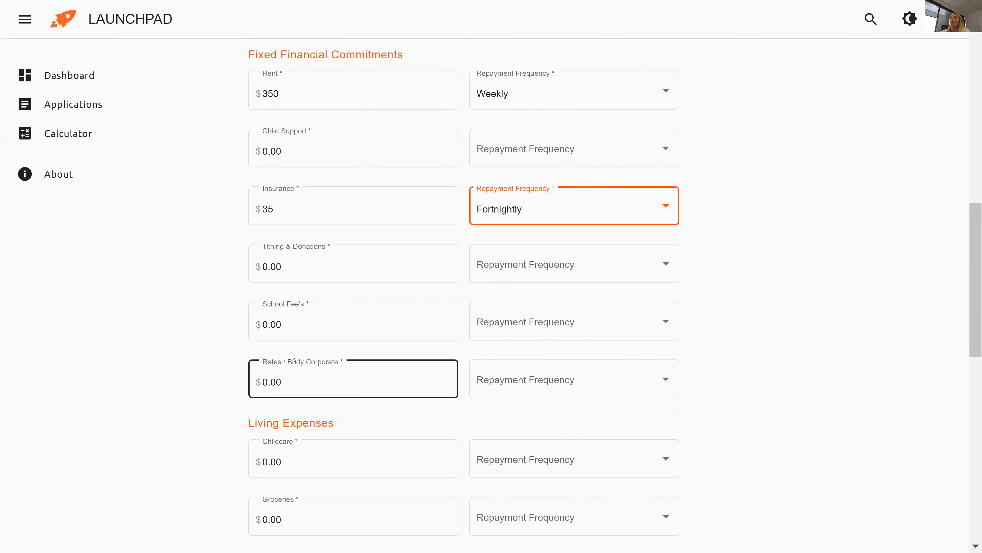
left_click(328, 258)
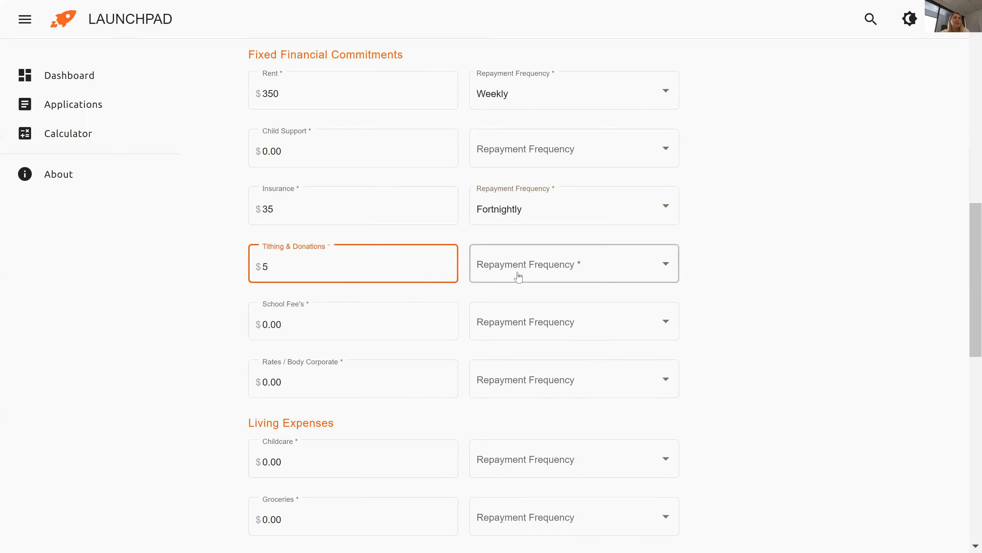
left_click(552, 279)
left_click(544, 304)
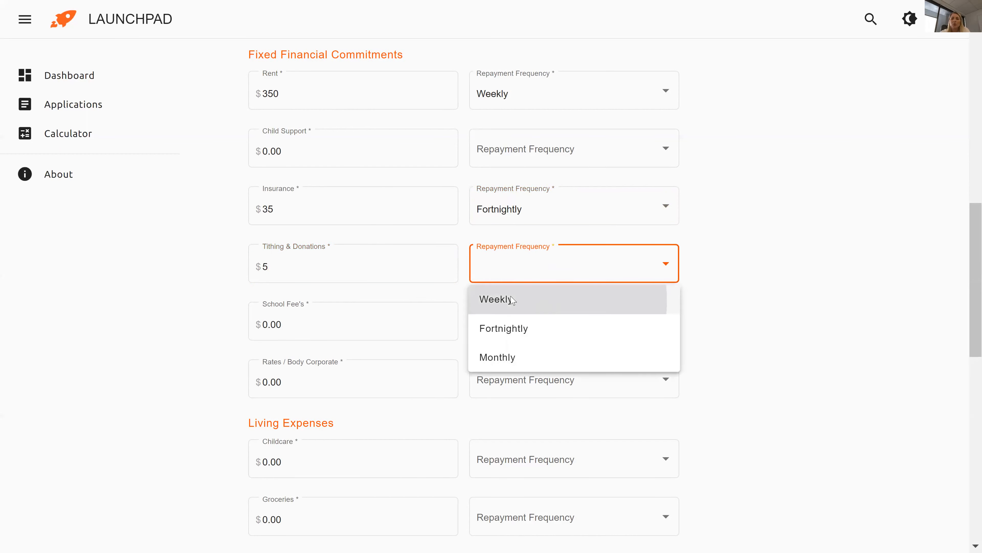
left_click(115, 308)
scroll(115, 308, "down", 5)
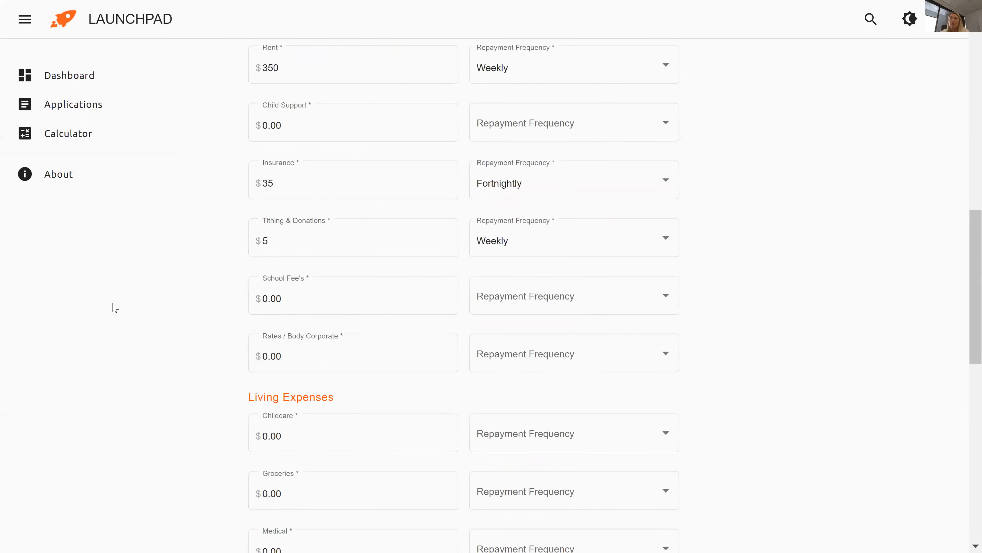
Enter Groceries 150 weekly and Utilities 50 weekly.
scroll(116, 308, "down", 3)
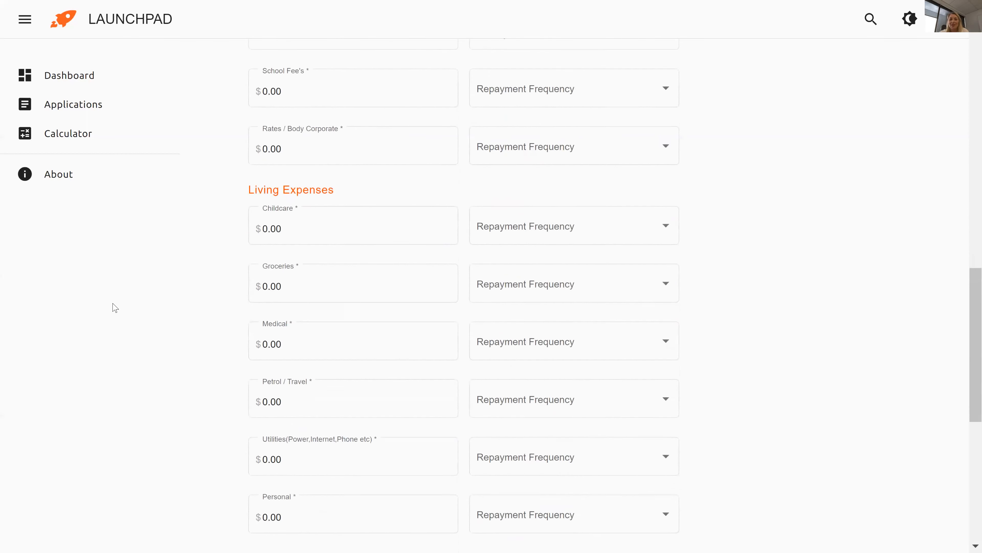
scroll(115, 308, "down", 1)
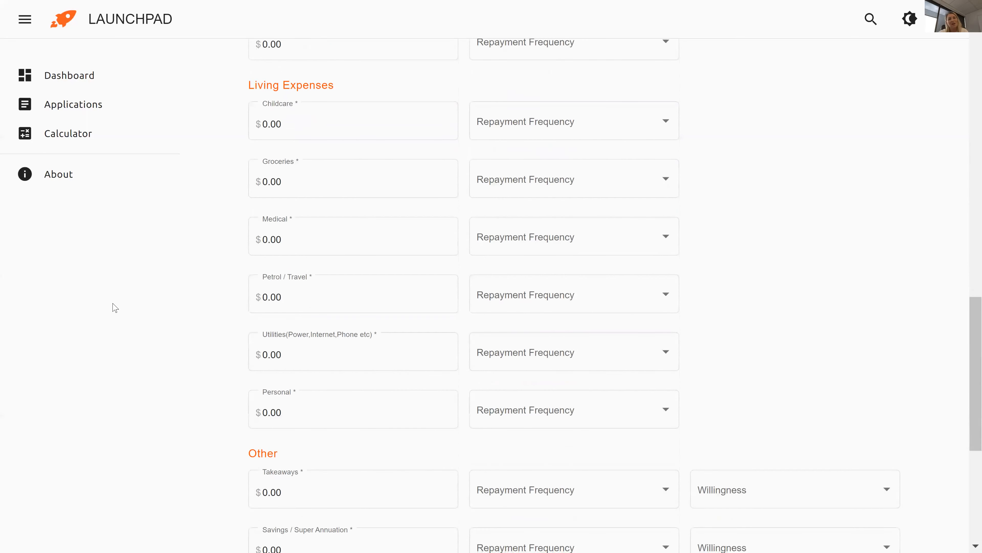
left_click(302, 188)
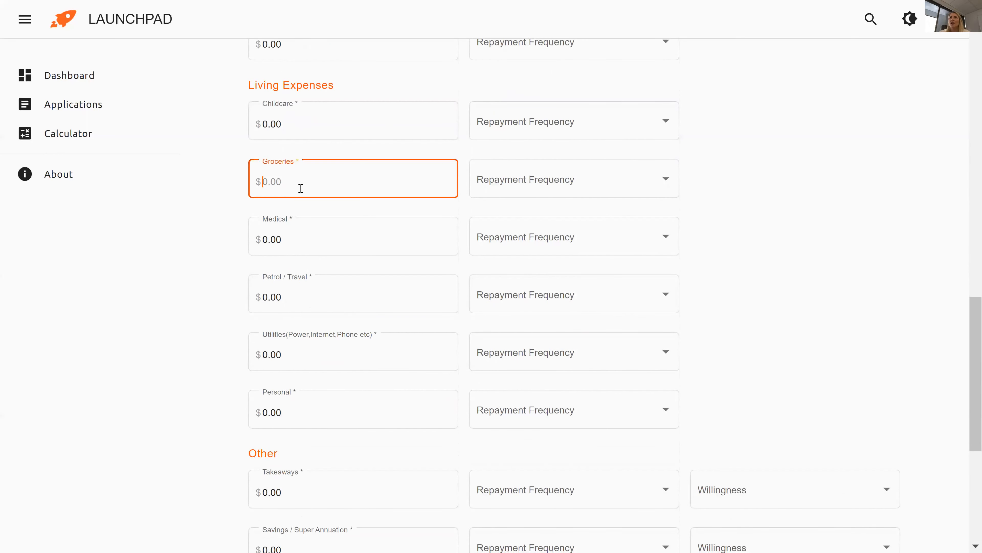
type("150")
left_click(581, 191)
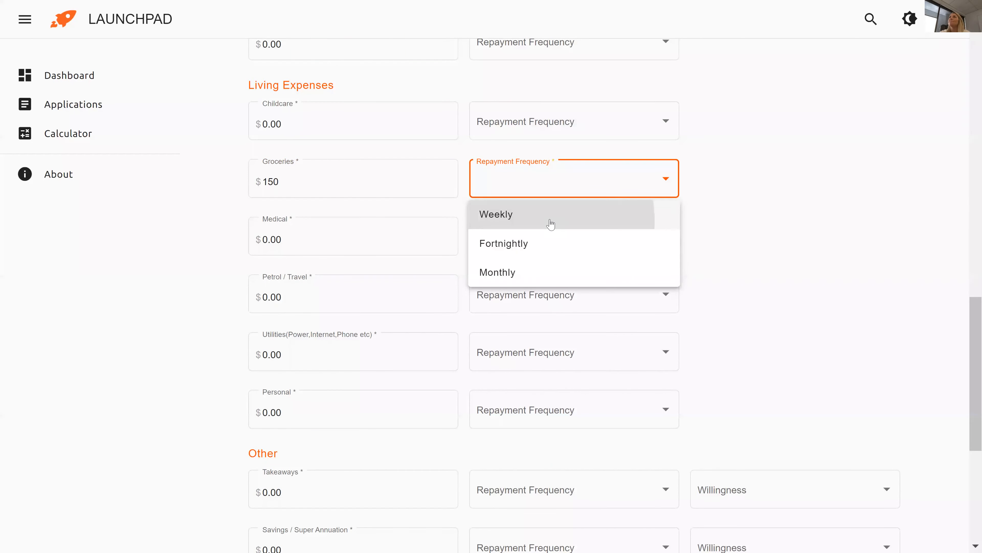
left_click(550, 219)
left_click(299, 354)
type("50")
left_click(540, 353)
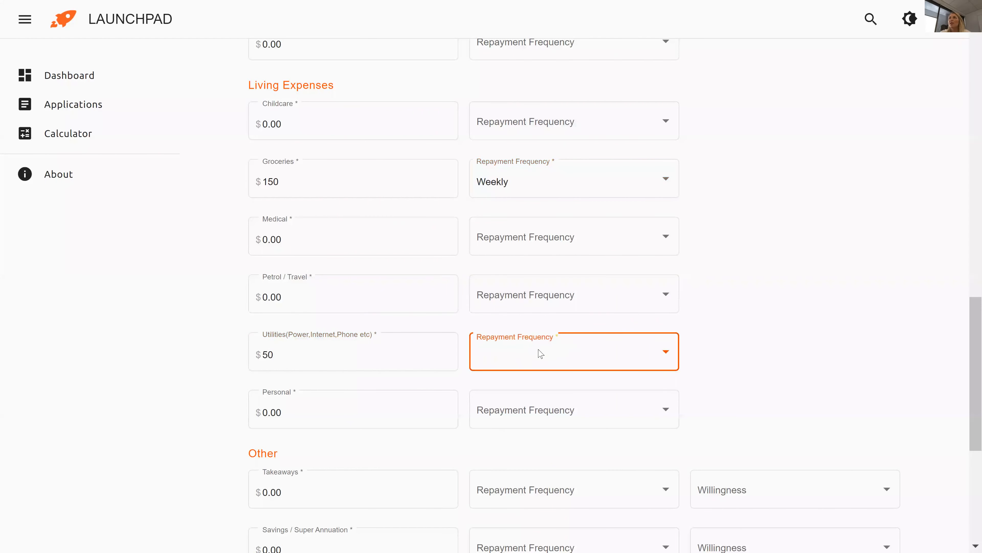
left_click(511, 386)
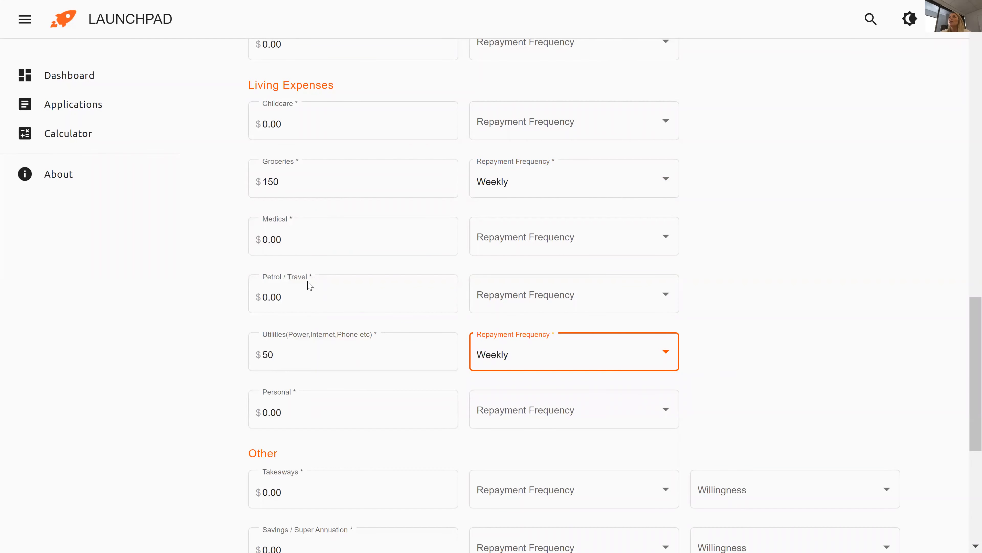
Enter Petrol / Travel 60 weekly and move down to the Other section.
left_click(299, 294)
type("60")
left_click(597, 297)
left_click(592, 329)
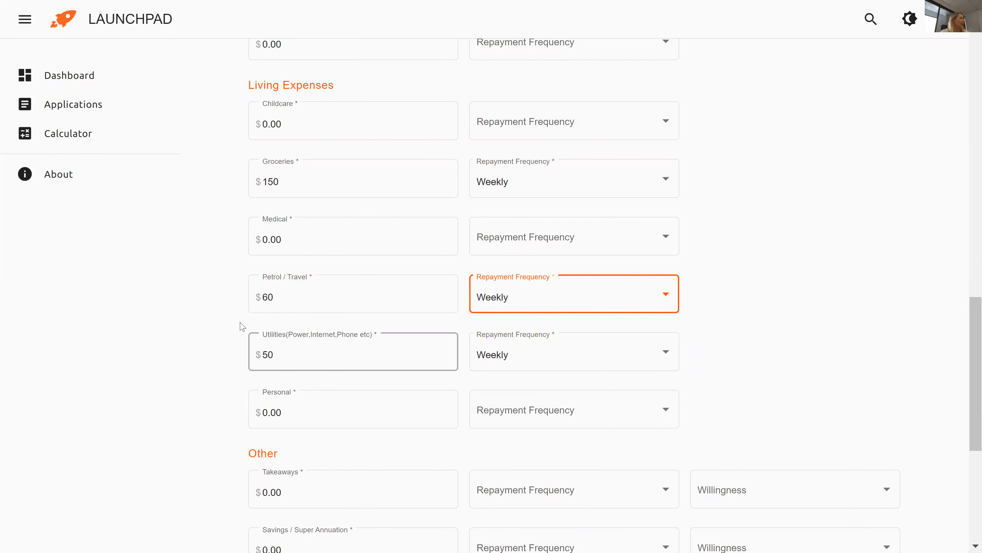
left_click(122, 350)
scroll(121, 350, "down", 1)
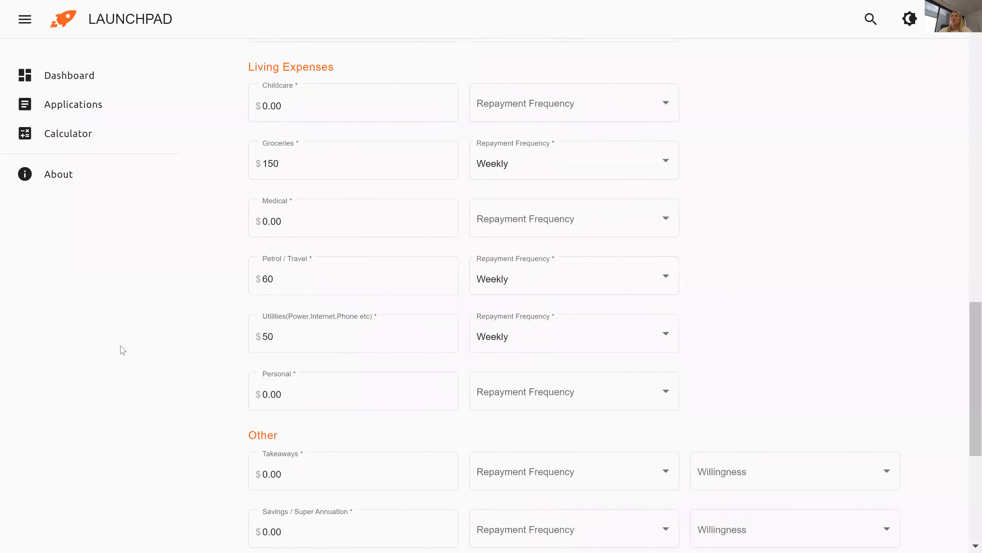
left_click(303, 258)
scroll(219, 326, "down", 1)
left_click(154, 342)
scroll(154, 342, "down", 5)
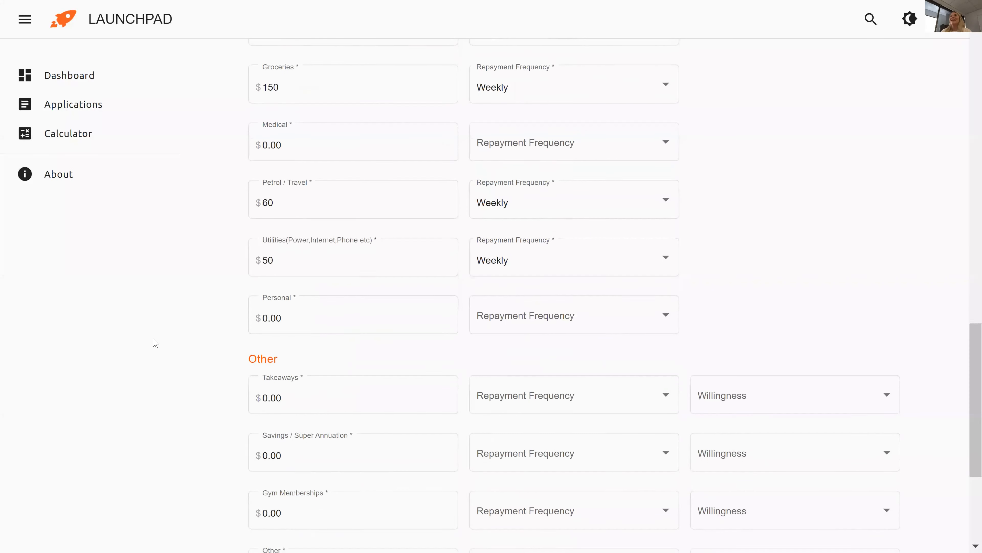
scroll(155, 343, "down", 2)
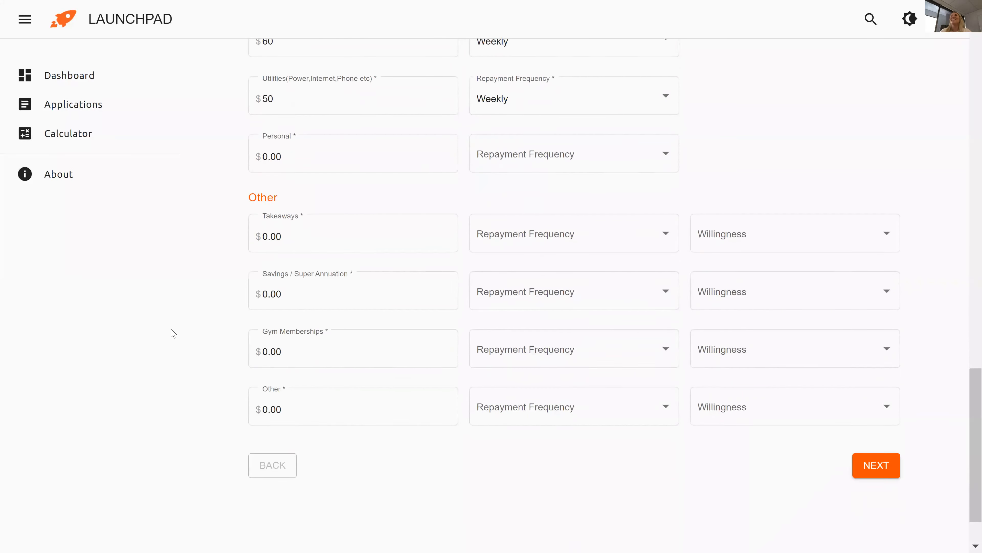
Add Takeaways at 50 weekly and Gym Memberships at 15.95 weekly.
left_click(331, 210)
left_click(323, 217)
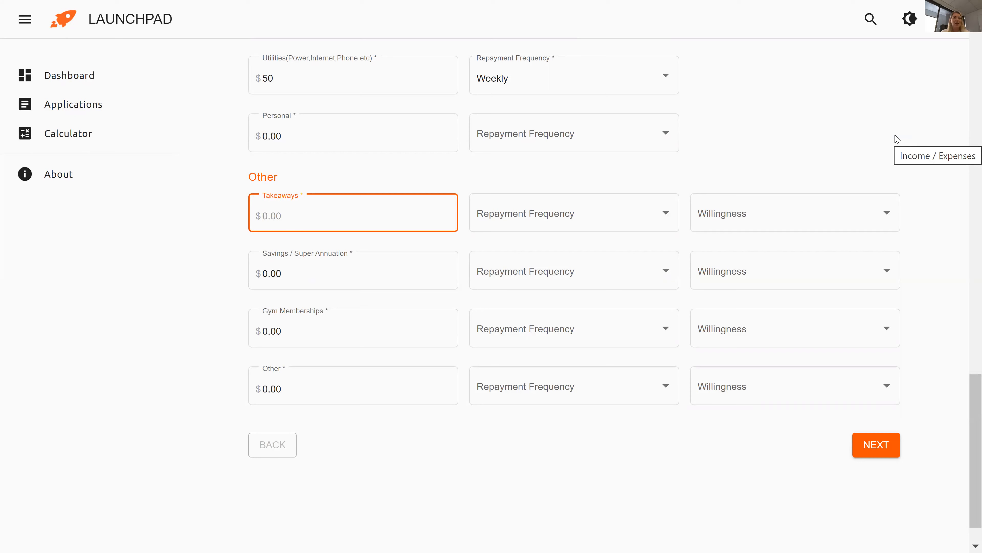
type("50")
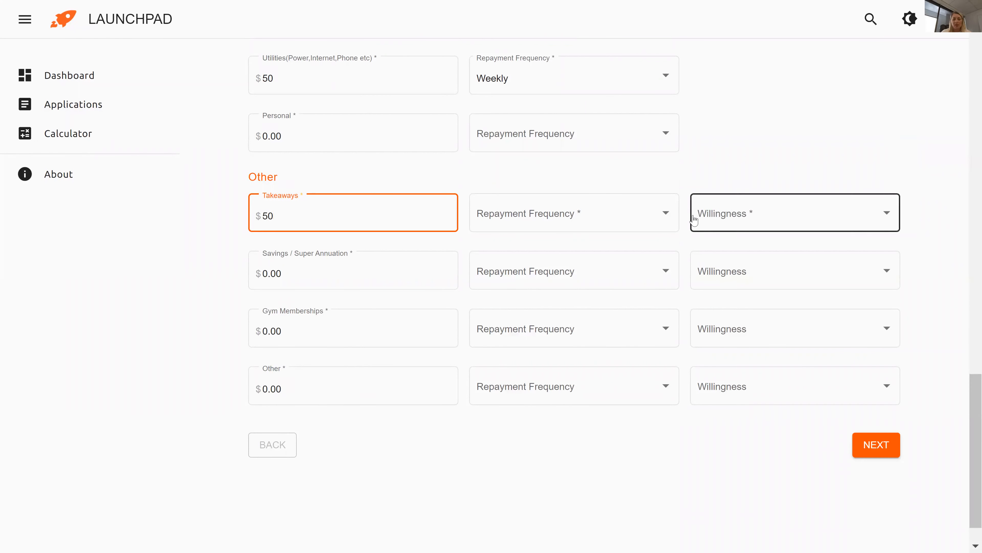
left_click(675, 228)
left_click(660, 251)
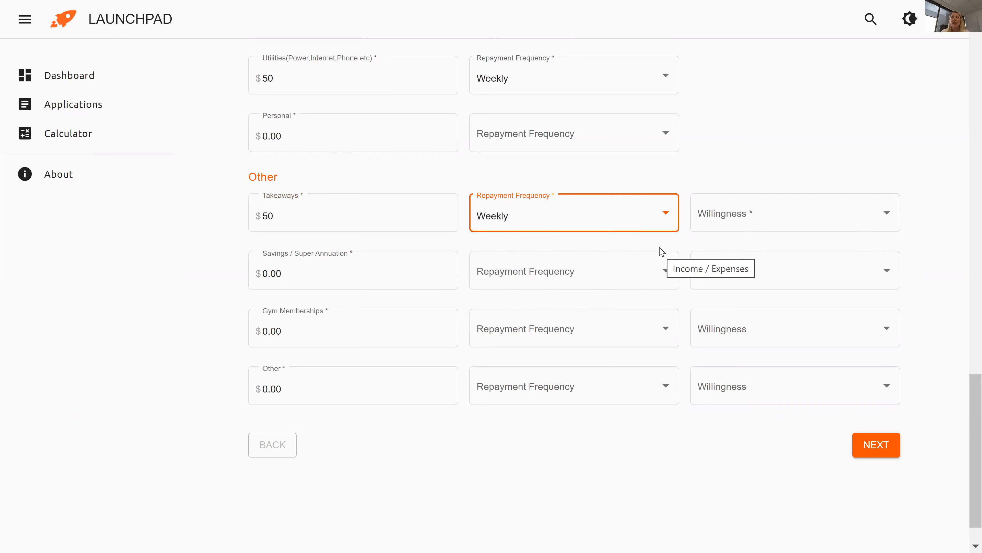
left_click(443, 344)
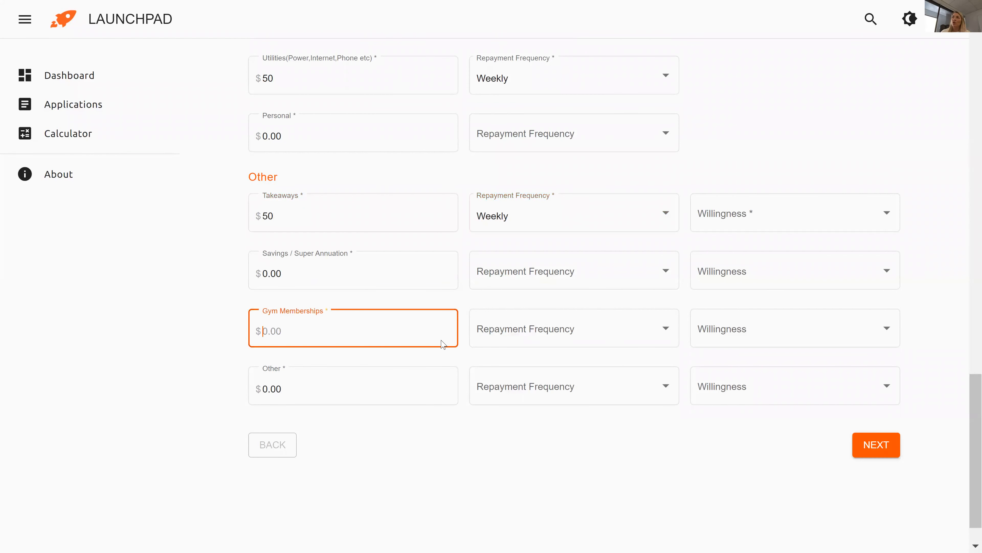
type("15.95")
left_click(526, 332)
left_click(527, 361)
Mark Takeaways willing to stop and Gym Memberships unwilling to stop, then submit the expenses.
left_click(758, 227)
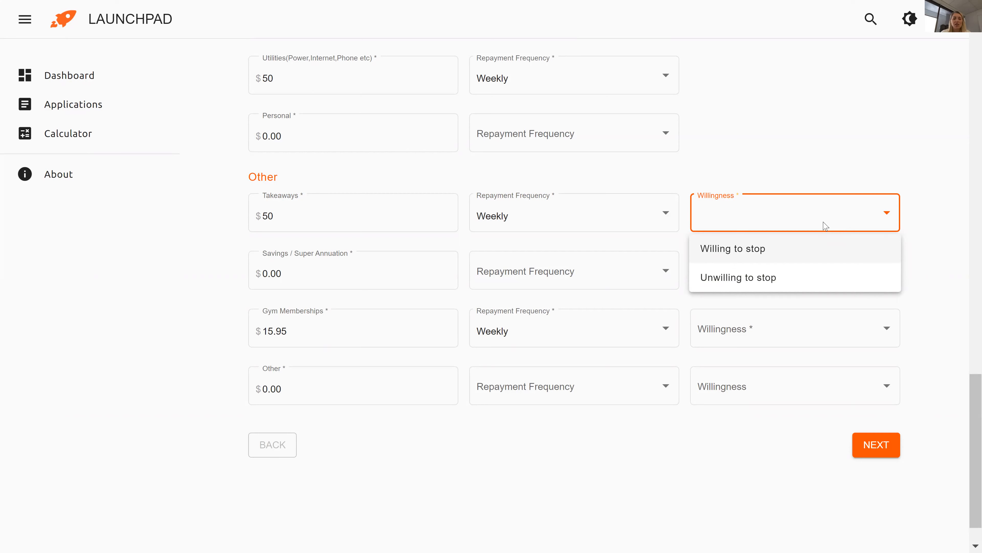
left_click(832, 246)
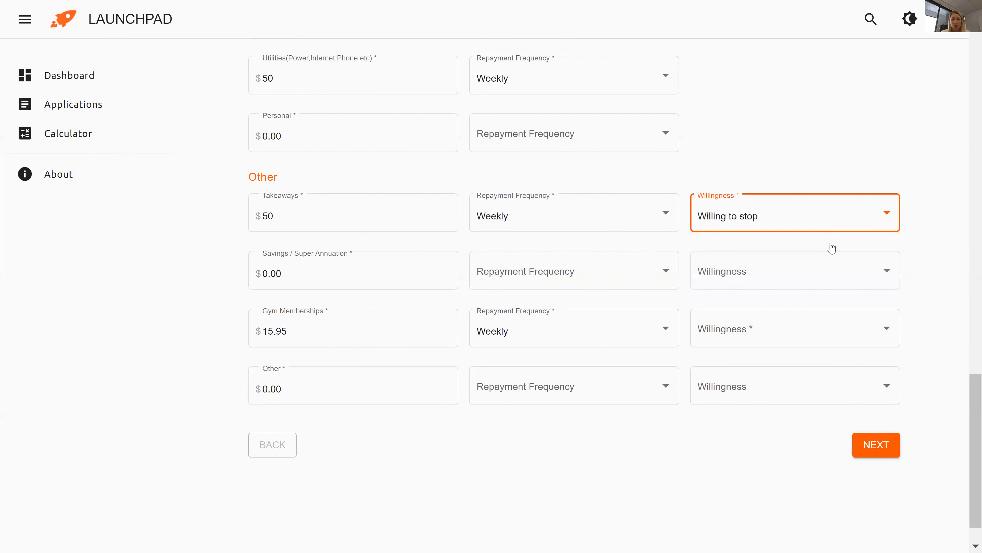
left_click(796, 319)
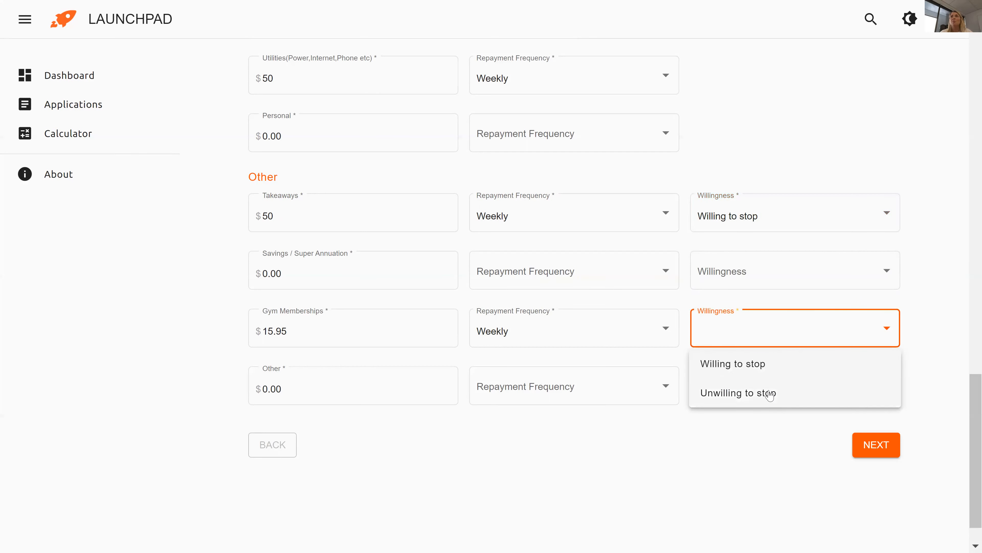
left_click(774, 375)
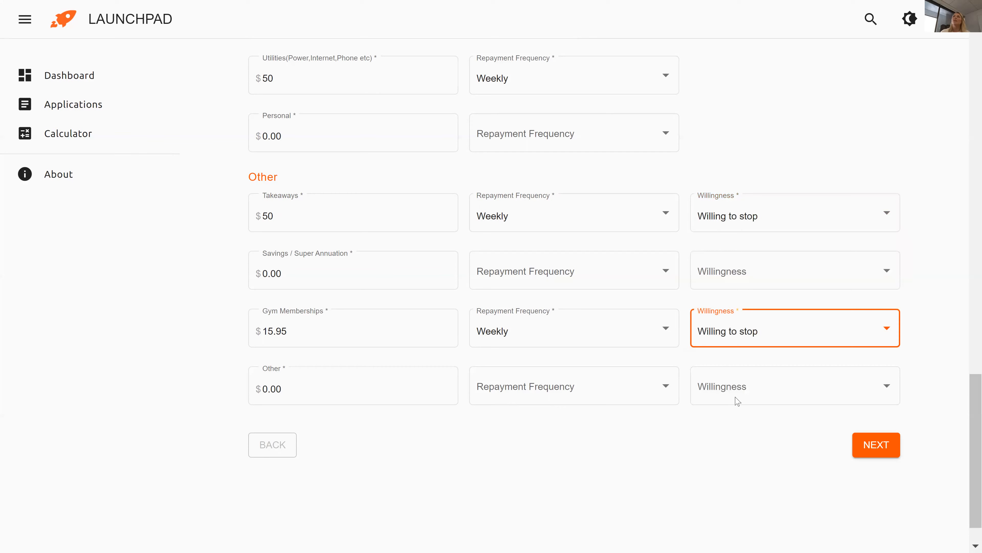
left_click(758, 339)
left_click(753, 391)
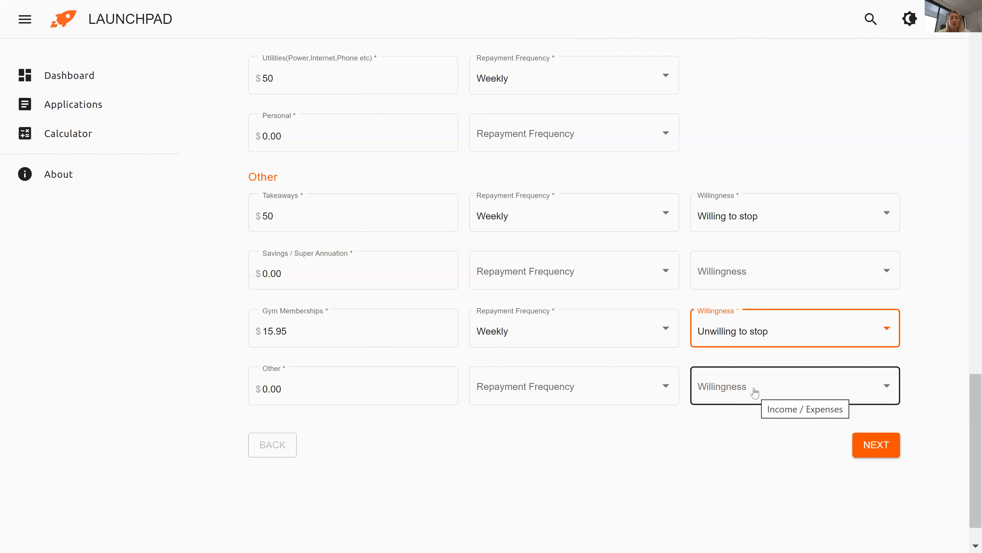
left_click(859, 453)
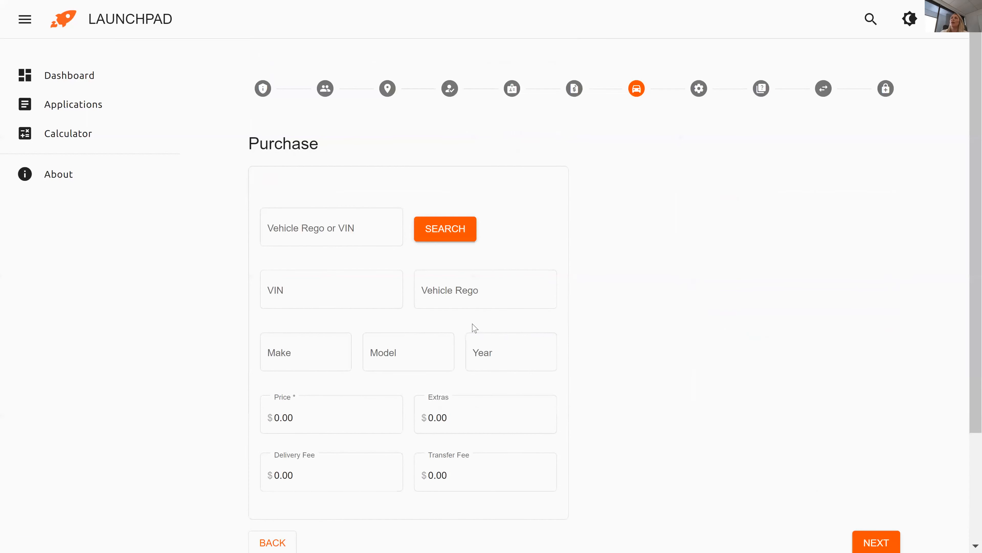
left_click(361, 303)
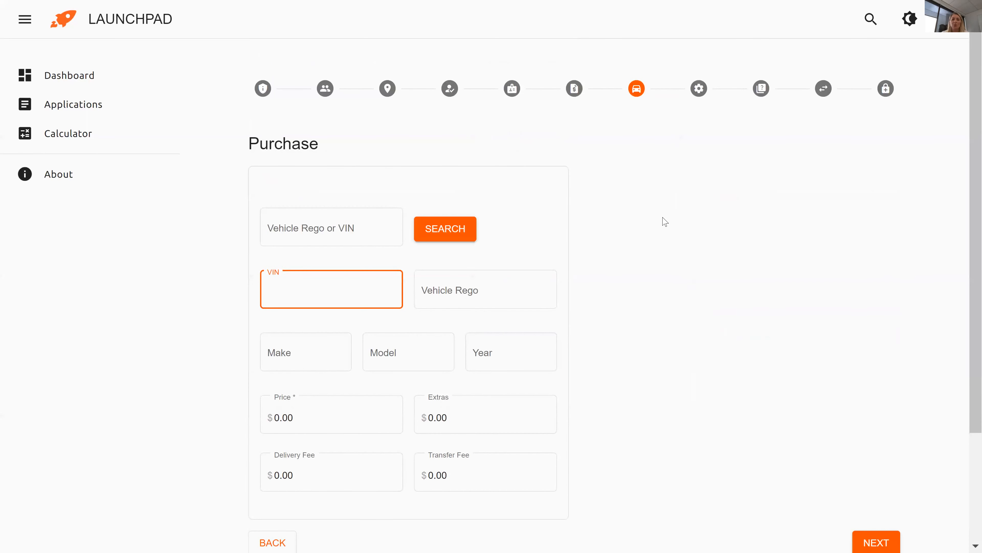
scroll(967, 229, "down", 1)
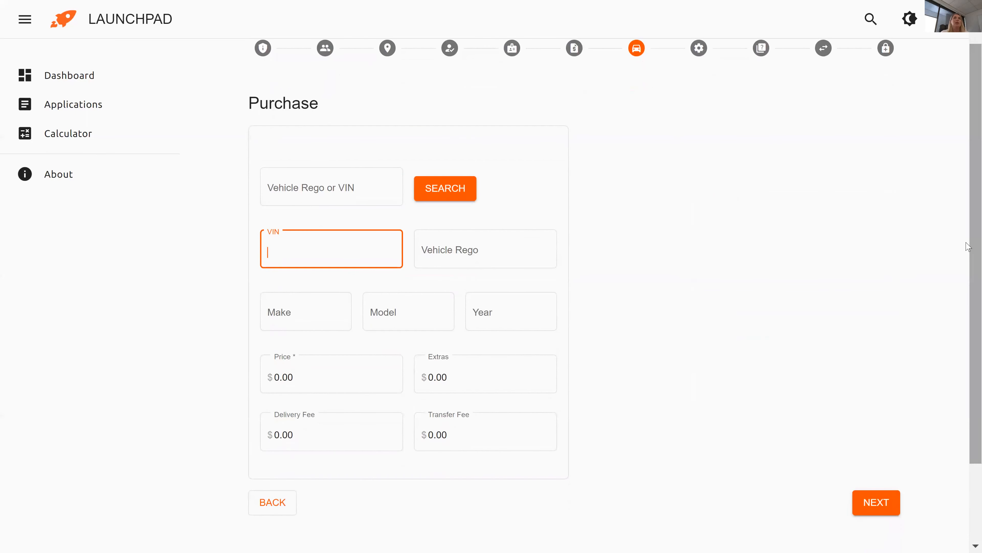
type("AA")
type("123456789123456")
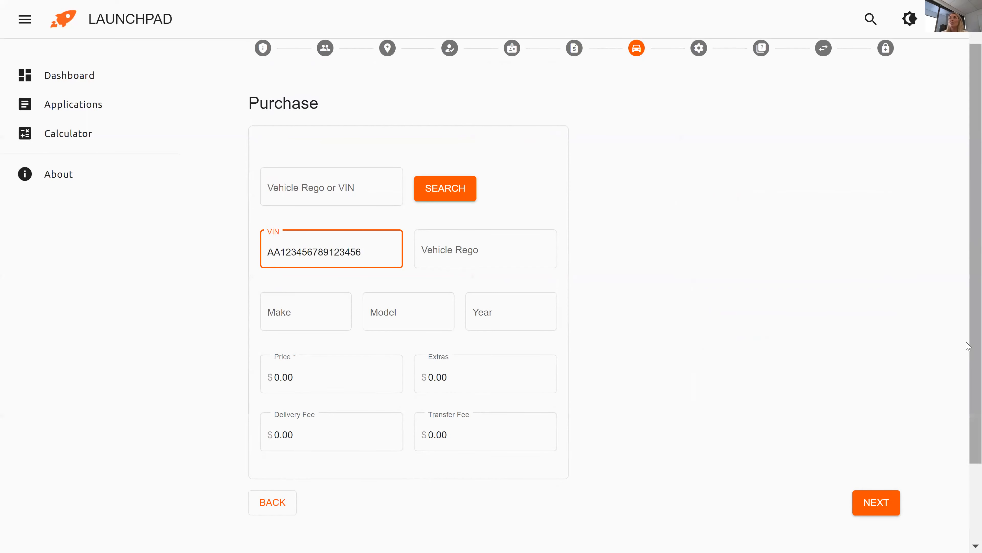
key("Tab")
type("ABC")
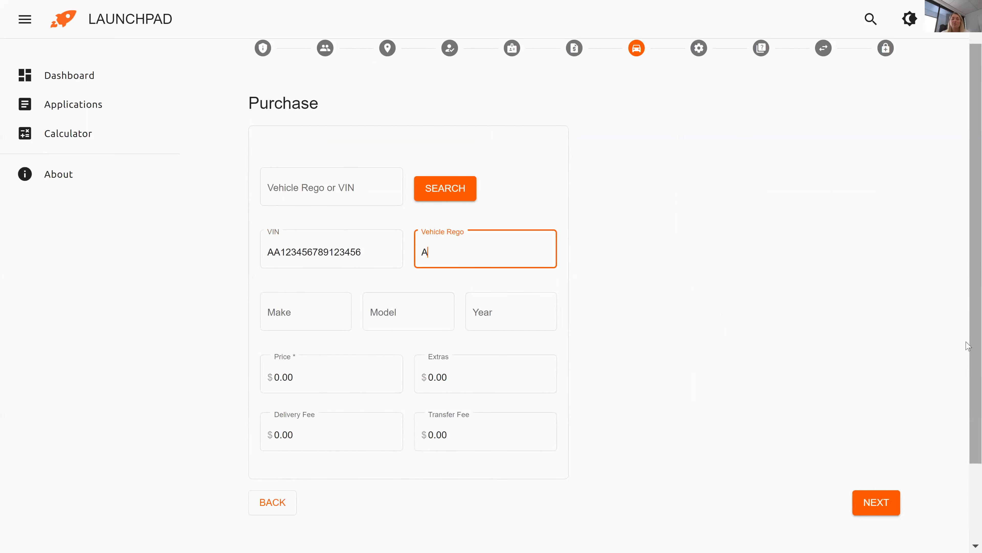
key("BackSpace")
key("BackSpace")
key("BackSpace")
key("Tab")
Enter a 2015 Toyota Hilux with price 21995 and extras 995.
type("Toyota")
key("Tab")
type("Hilux")
key("Tab")
type("2015")
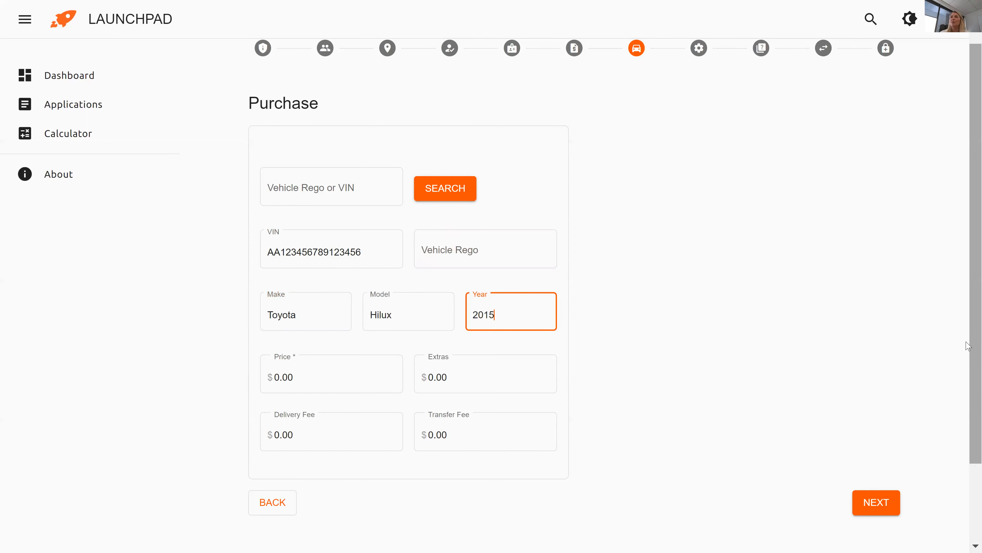
key("Tab")
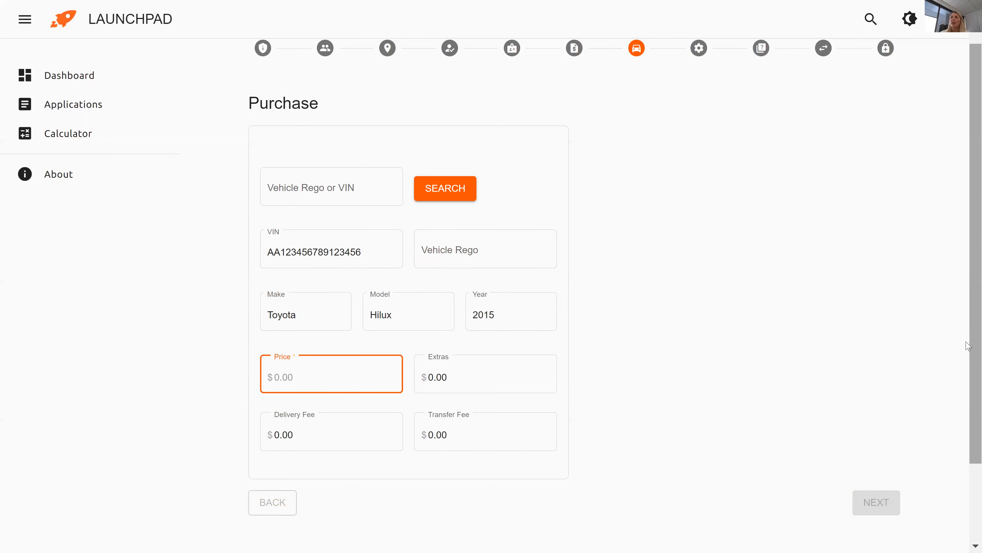
type("21995")
key("Tab")
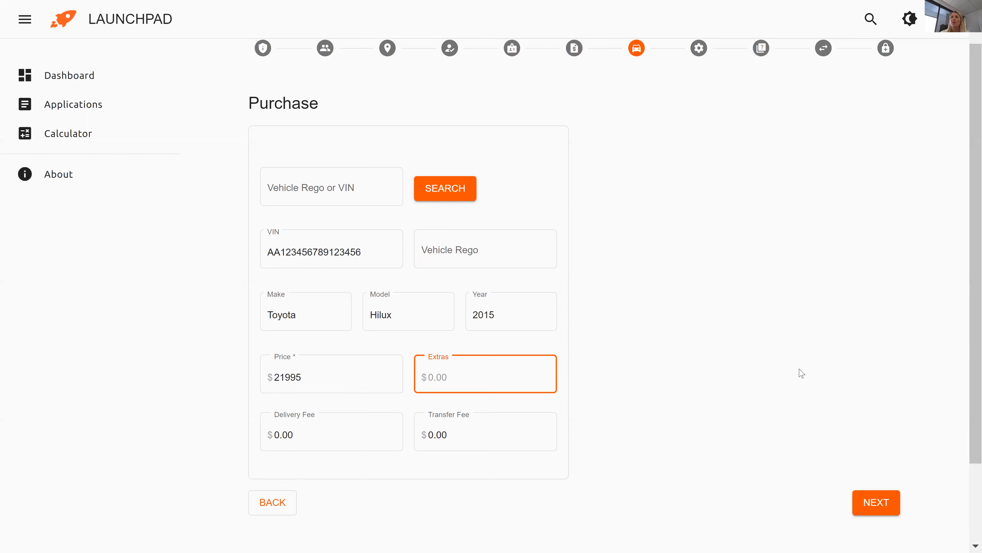
scroll(691, 364, "down", 2)
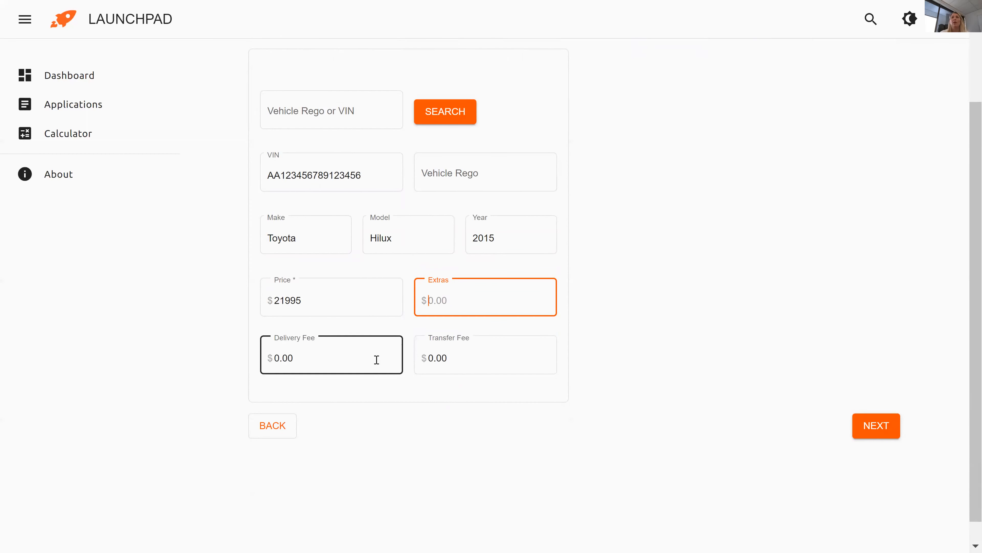
type("995")
left_click(215, 371)
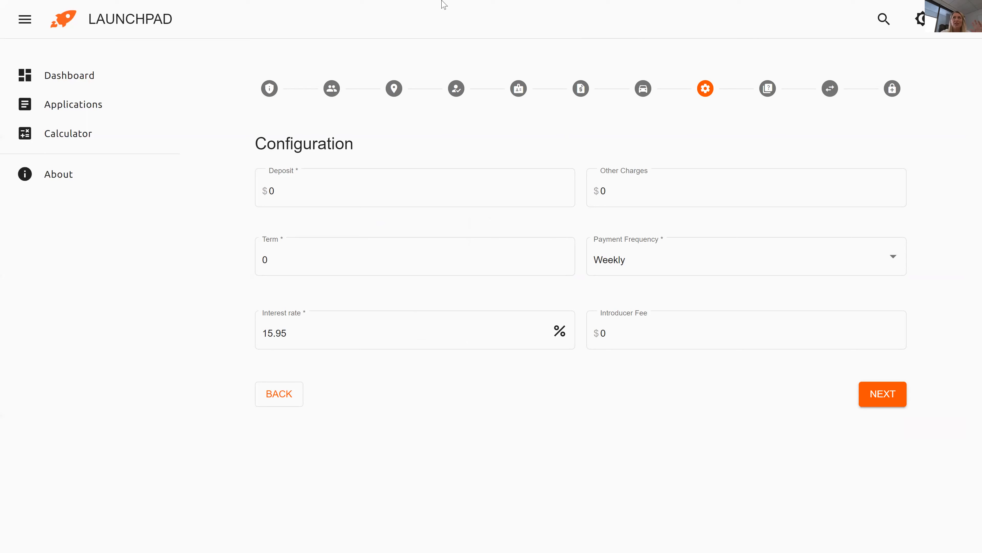
Set Deposit 500, Other Charges 1450 and loan Term 60.
left_click(301, 197)
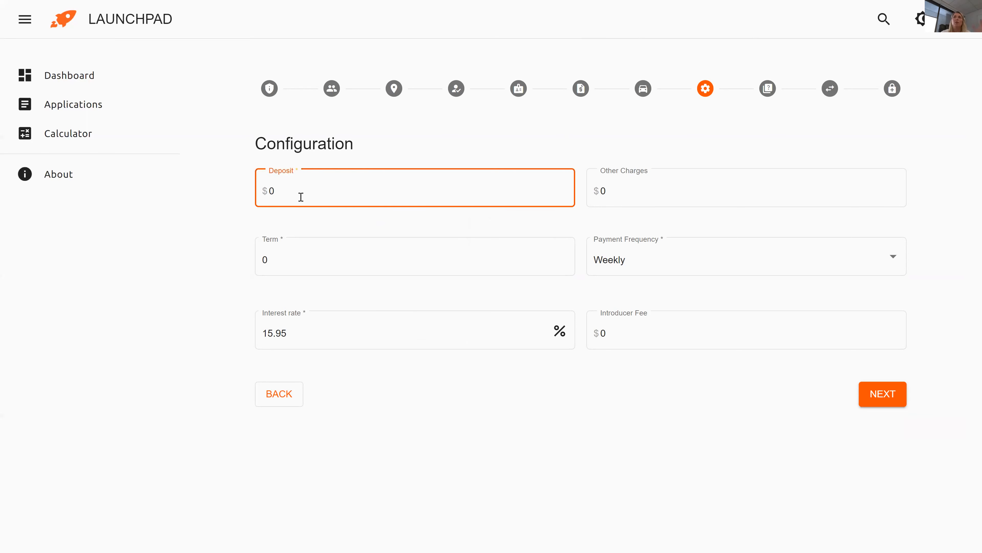
type("500")
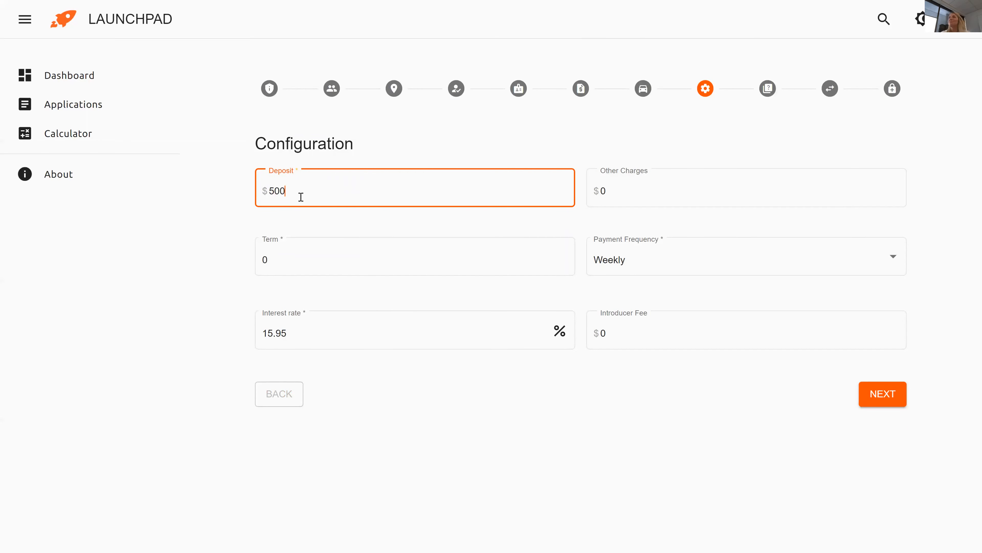
left_click(614, 190)
key("BackSpace")
type("1450")
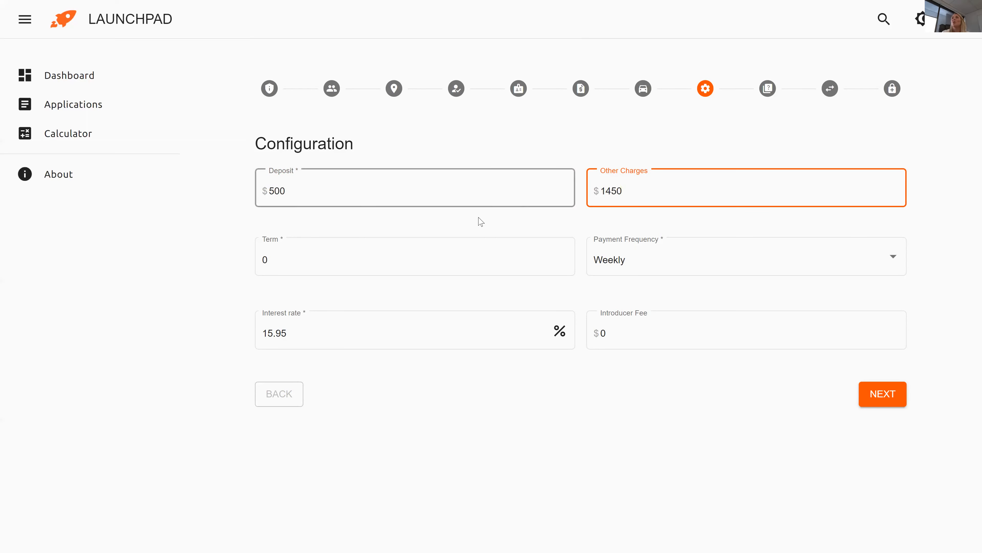
left_click(414, 256)
key("BackSpace")
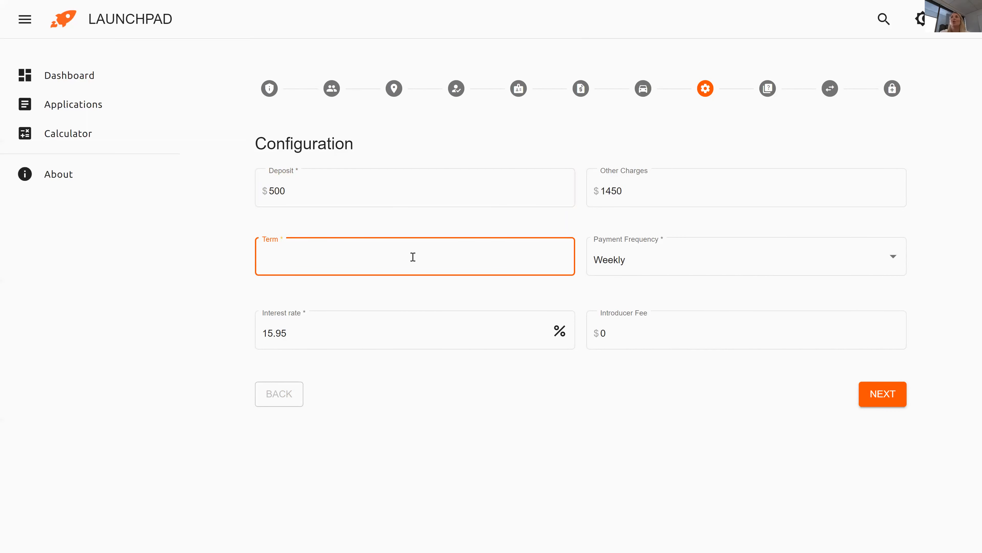
type("60")
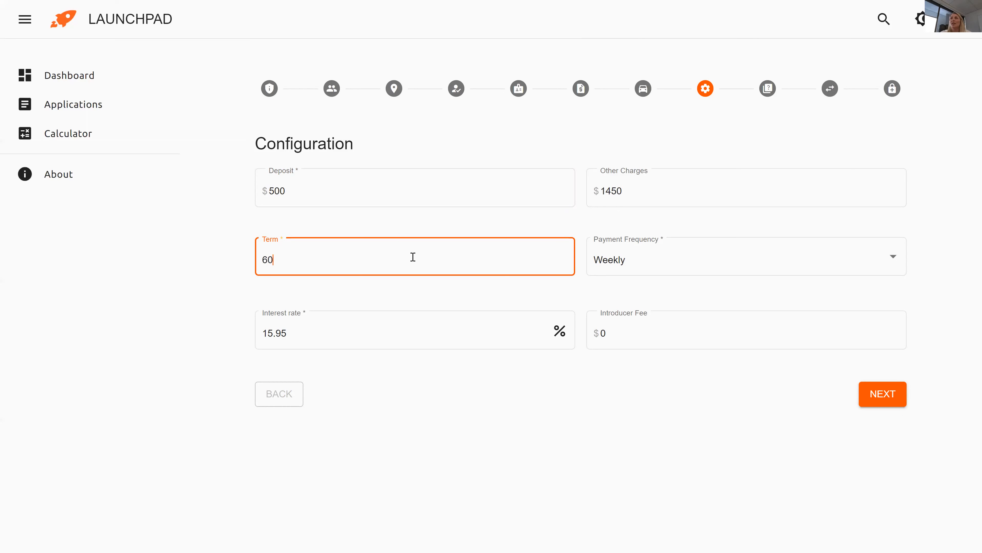
Choose Fortnightly payments and a 495 Introducer Fee, then submit the configuration.
left_click(605, 267)
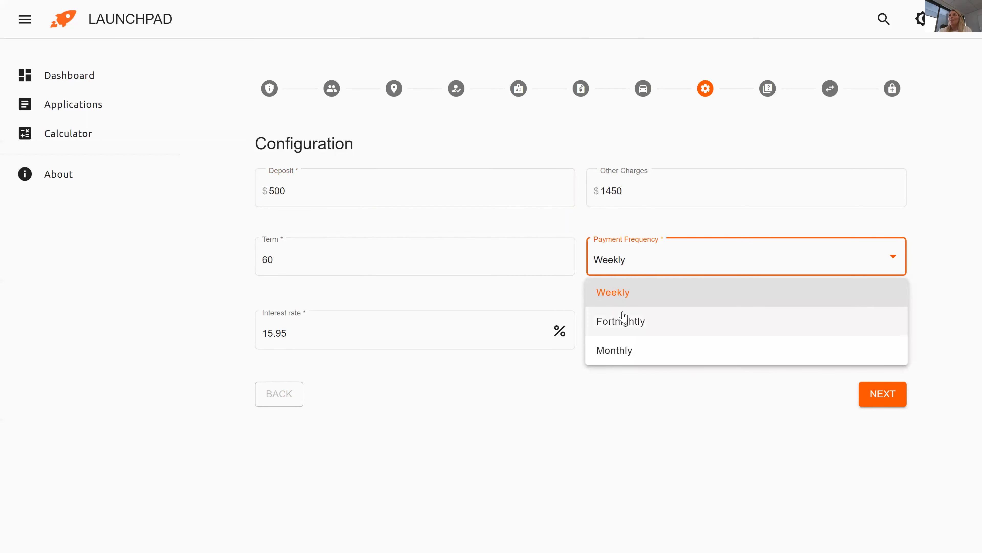
left_click(626, 327)
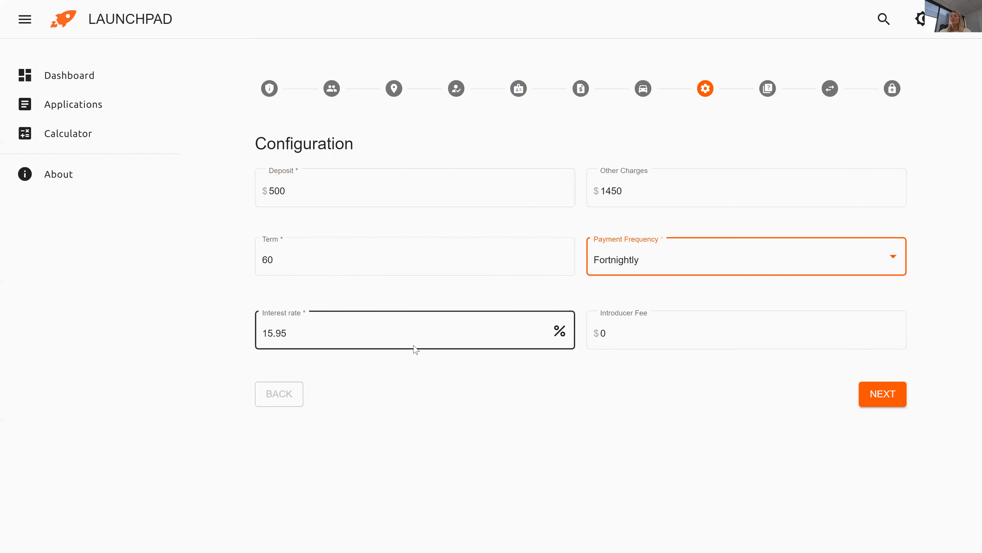
left_click(624, 329)
key("BackSpace")
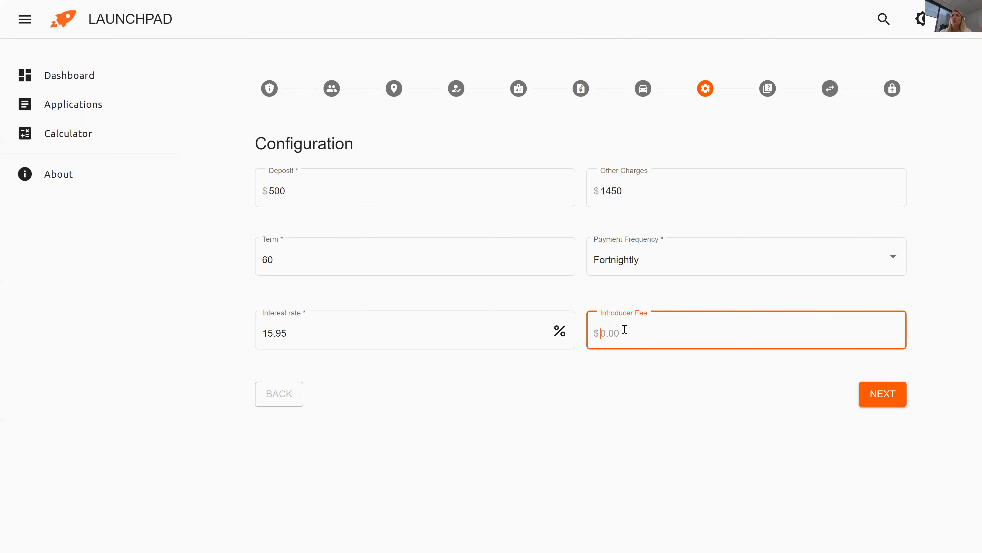
type("495")
left_click(636, 399)
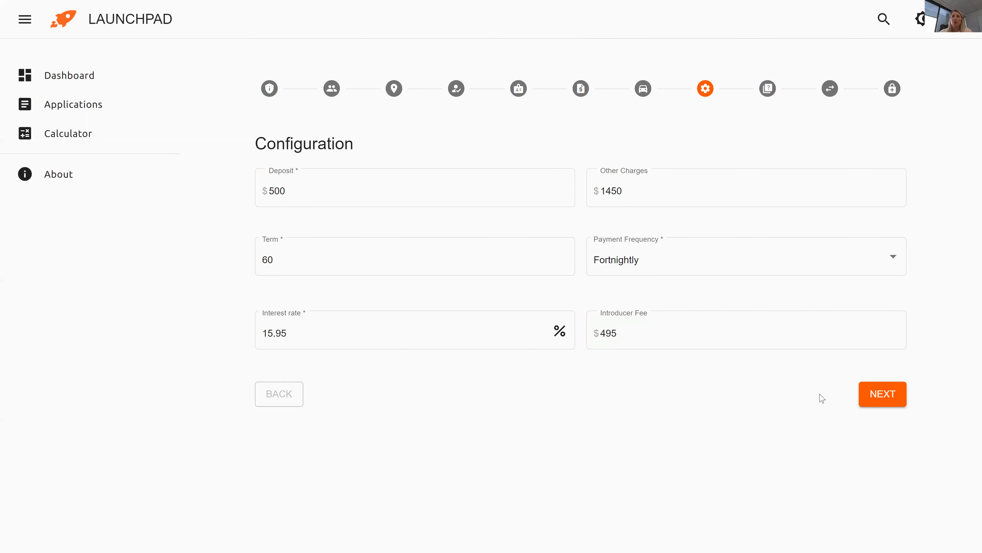
left_click(865, 398)
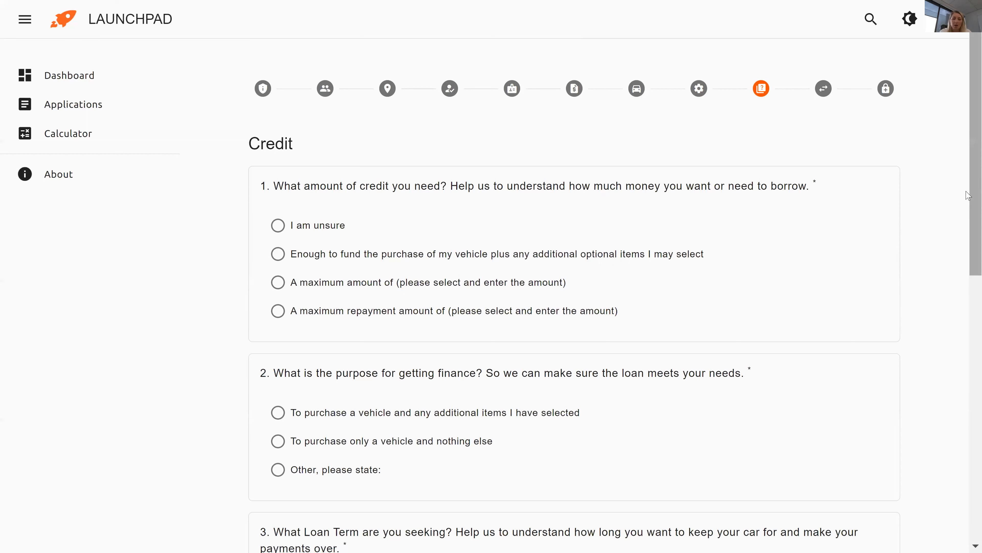
Try answering the credit-amount question with a 20000 maximum loan amount.
left_click_drag(968, 195, 968, 227)
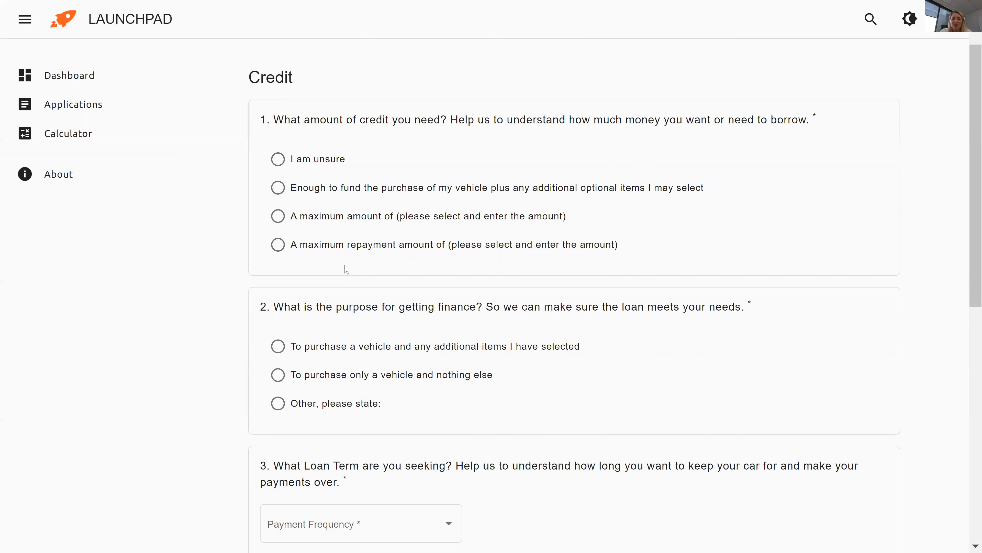
left_click(277, 221)
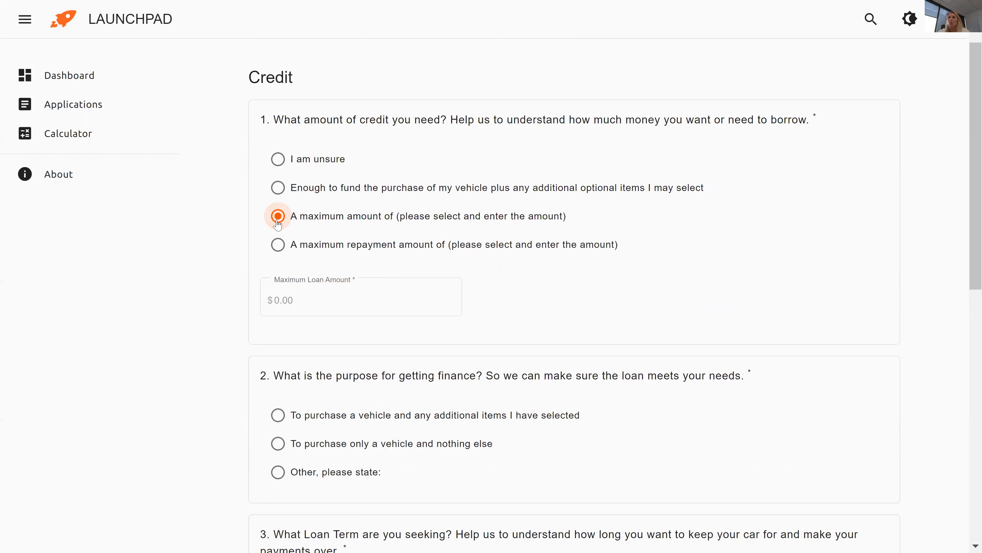
left_click(302, 296)
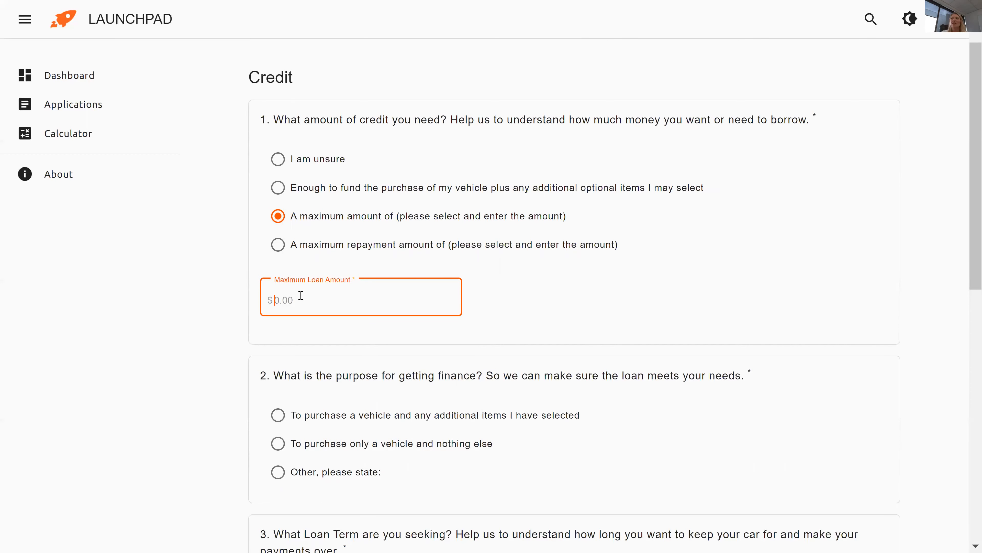
type("20000")
left_click(282, 334)
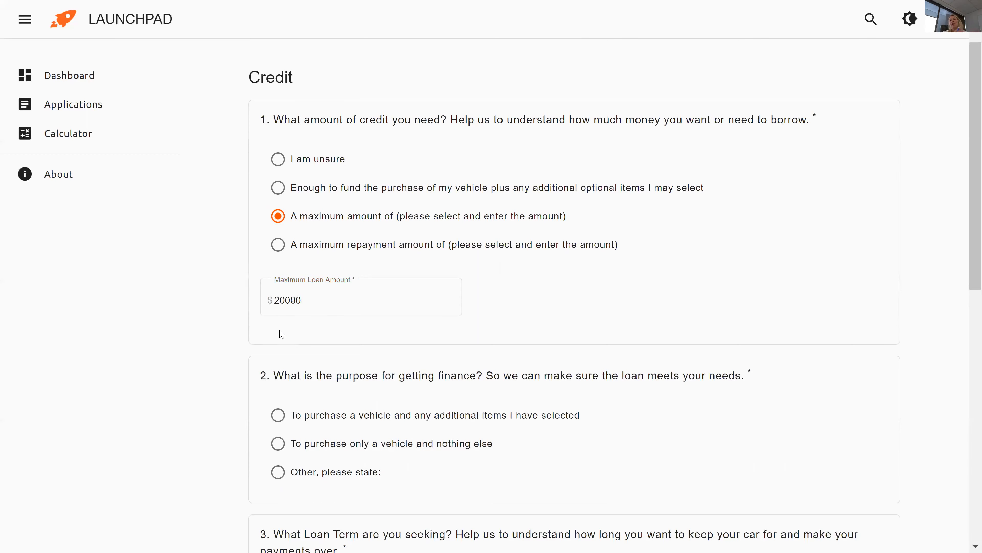
Try a 100 weekly maximum repayment, then choose funding the vehicle plus optional items.
left_click(278, 251)
left_click(305, 298)
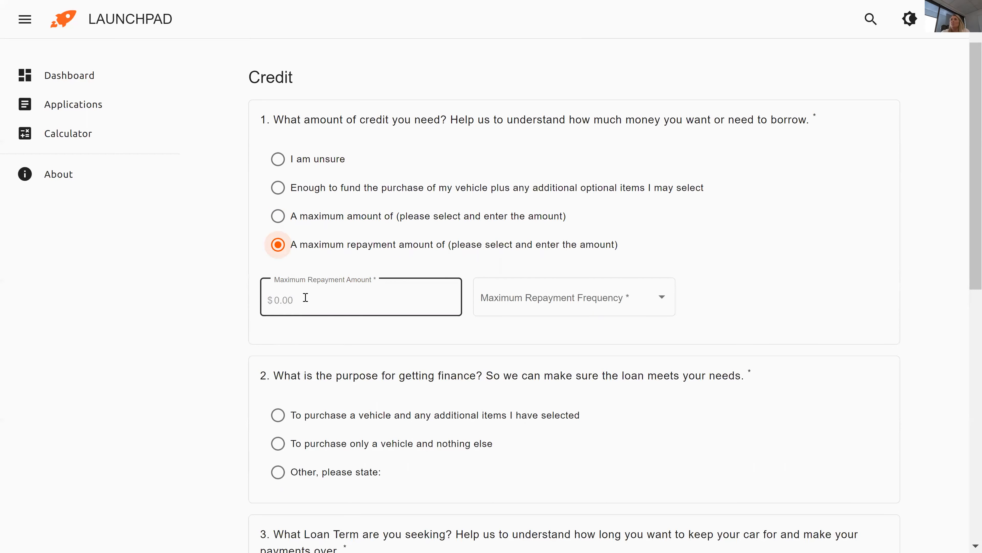
type("100")
left_click(519, 309)
left_click(518, 334)
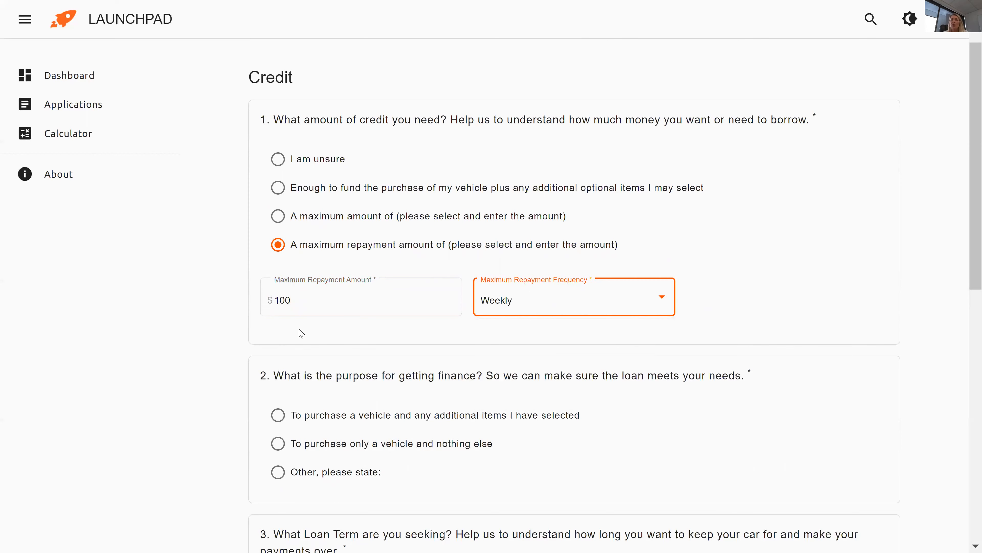
left_click(277, 194)
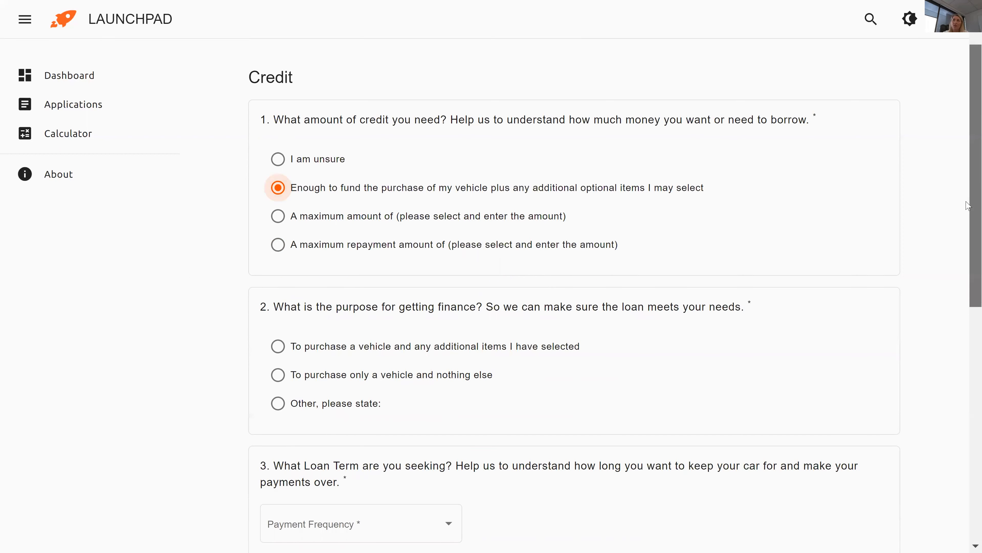
Set the finance purpose to vehicle plus additional items.
scroll(968, 205, "down", 3)
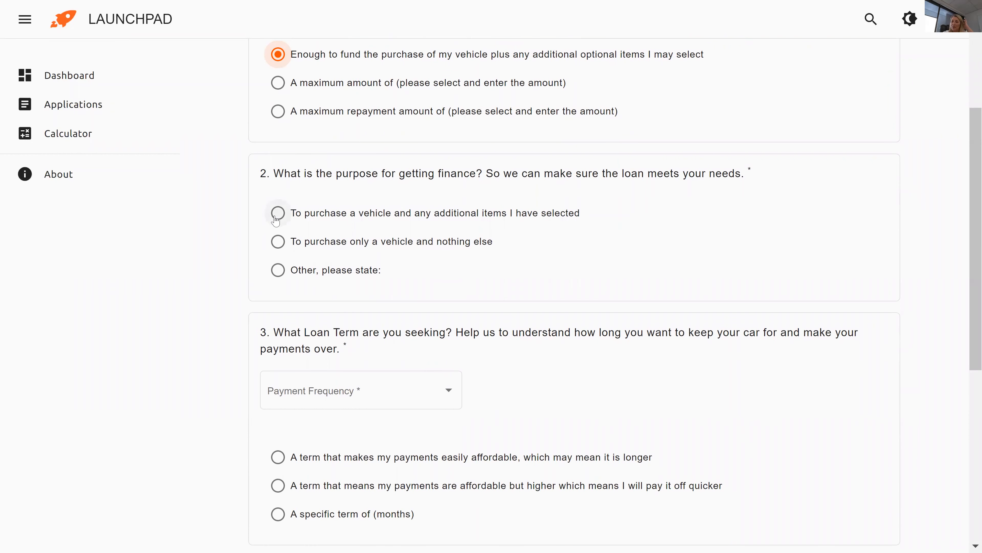
left_click(276, 218)
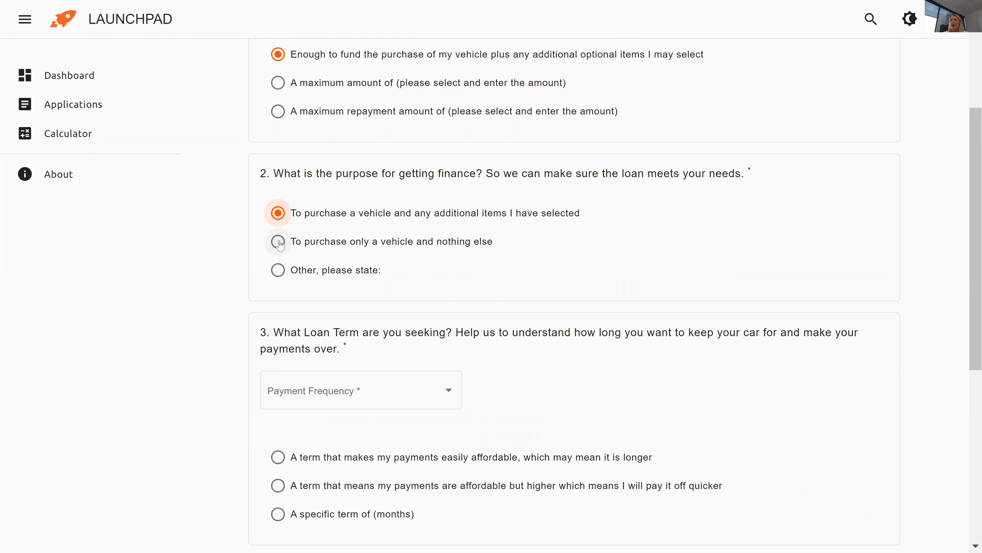
left_click(279, 243)
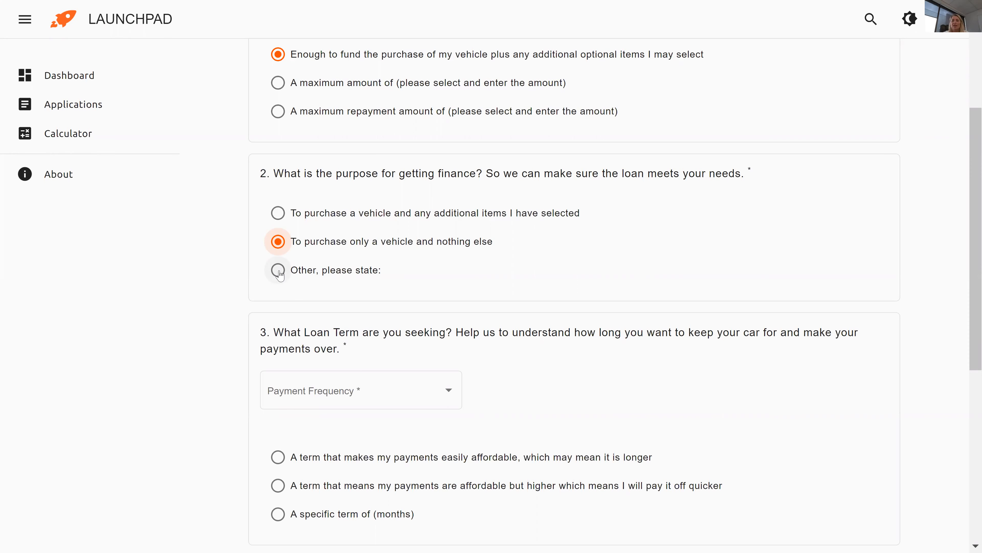
left_click(279, 271)
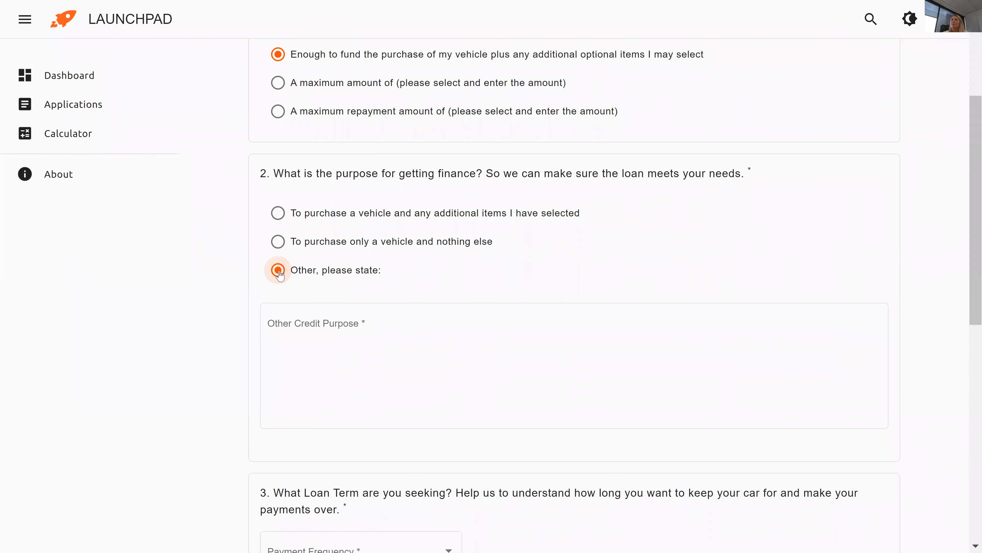
left_click(278, 212)
scroll(538, 248, "down", 6)
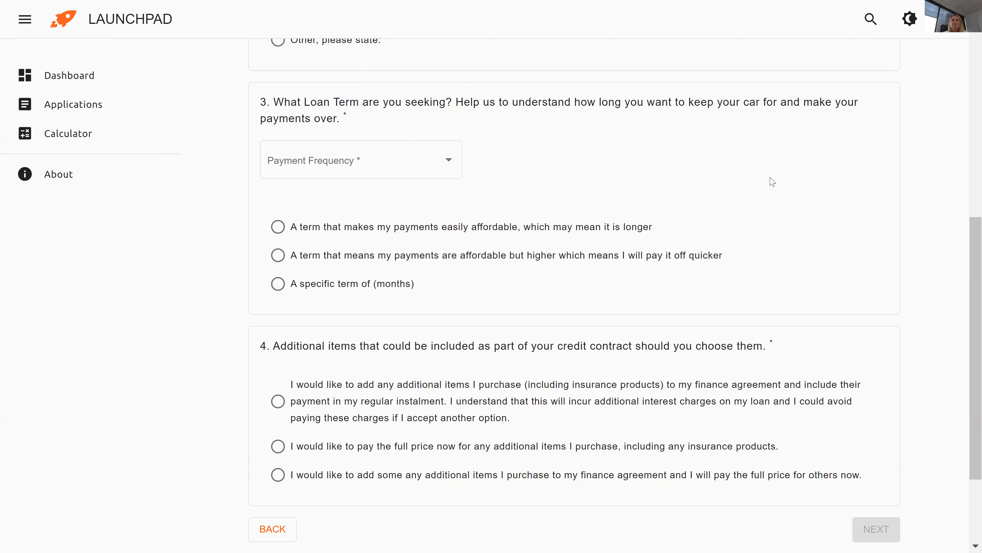
Choose weekly payments, the longer affordable term and financing extras, then continue to Trade-ins.
left_click(436, 170)
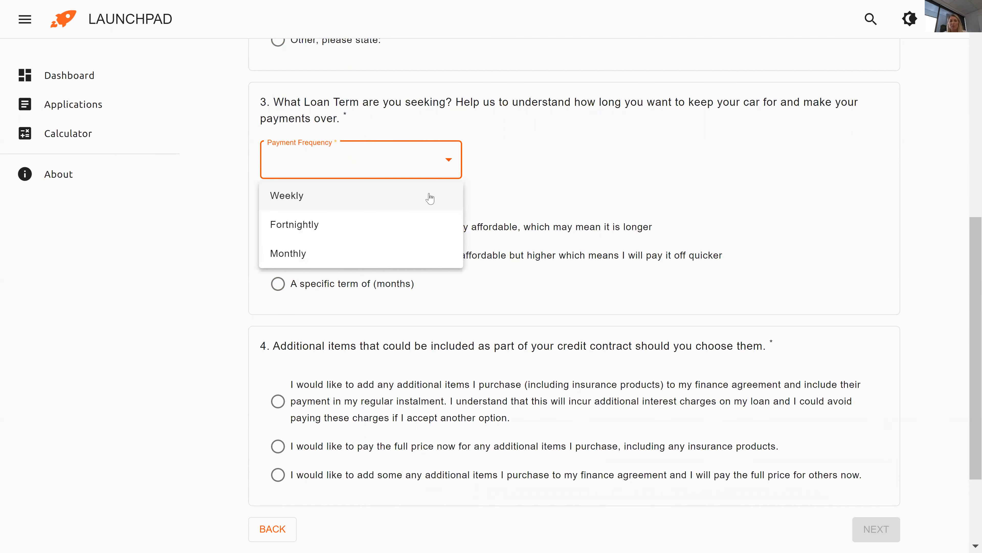
left_click(418, 206)
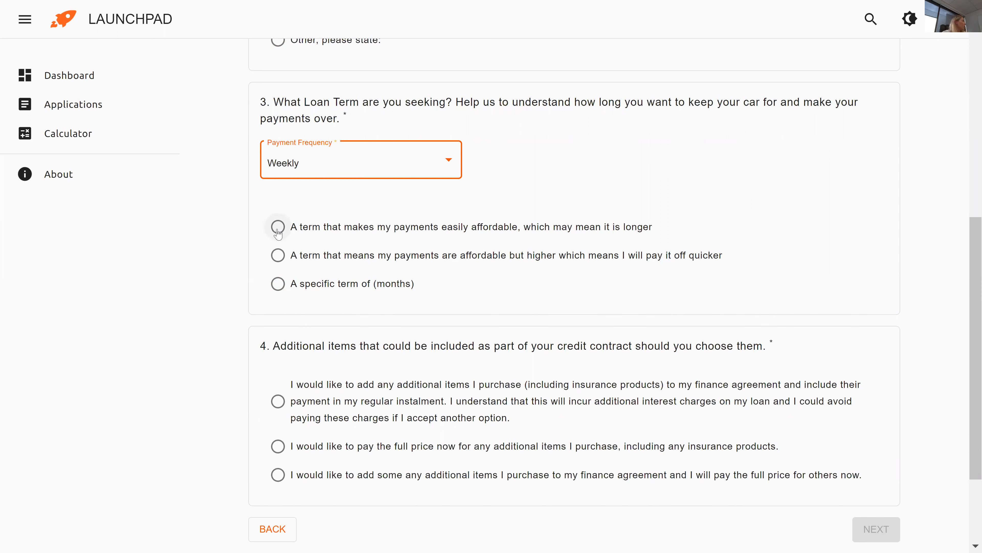
left_click(278, 230)
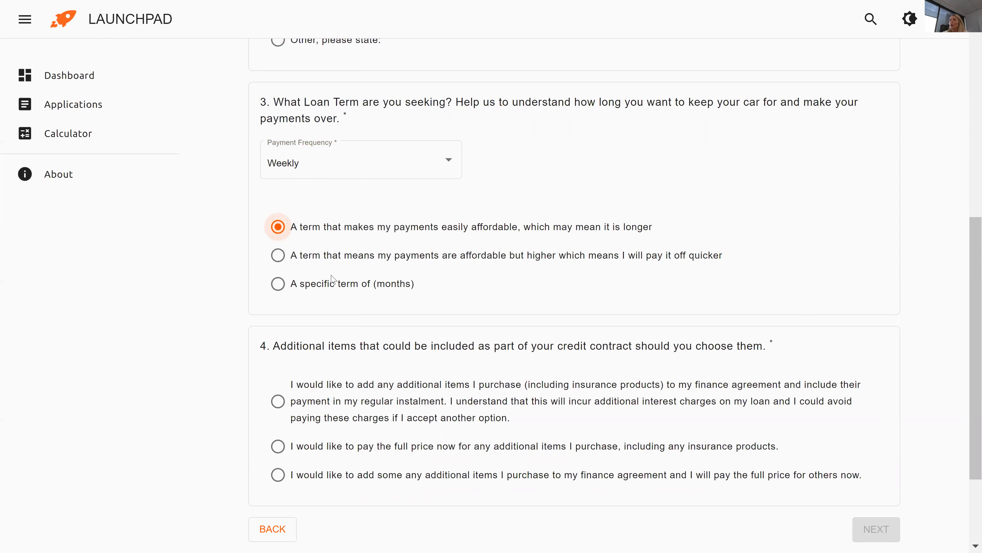
scroll(969, 267, "down", 1)
scroll(967, 267, "down", 1)
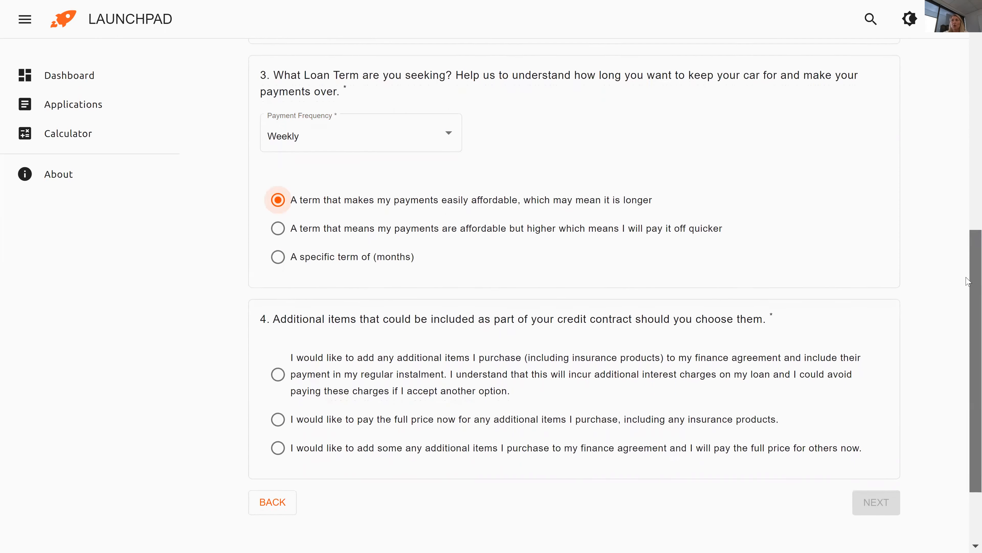
scroll(969, 283, "down", 1)
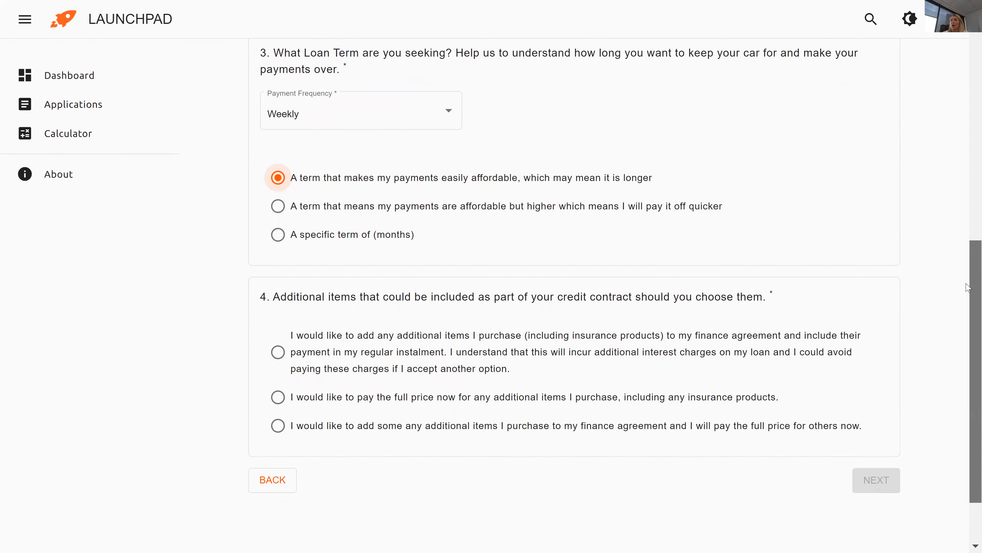
scroll(968, 300, "down", 1)
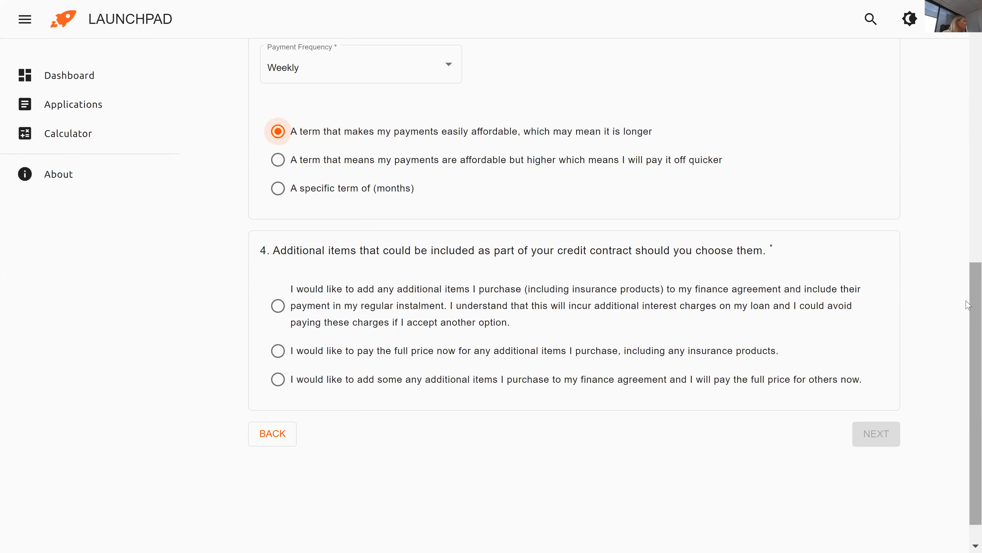
left_click(278, 306)
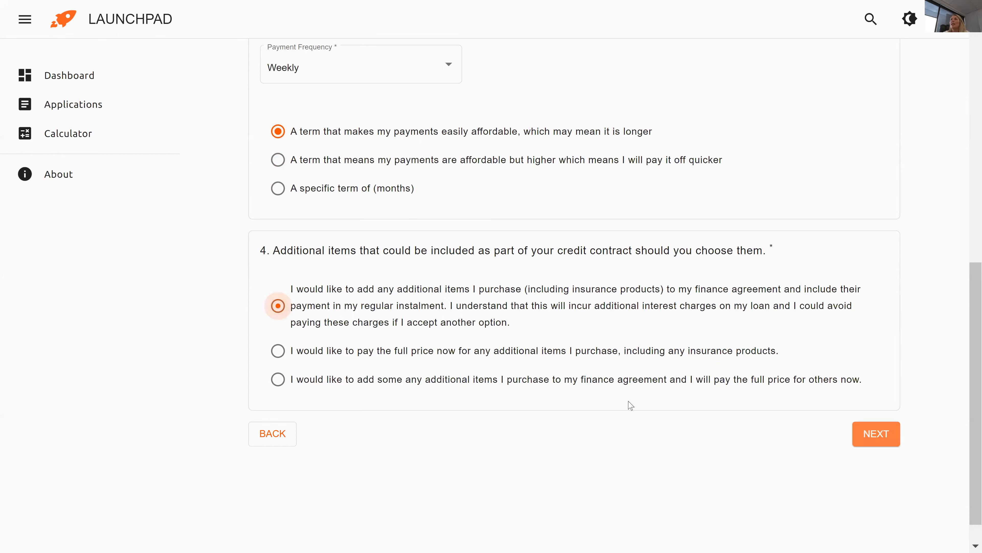
left_click(856, 443)
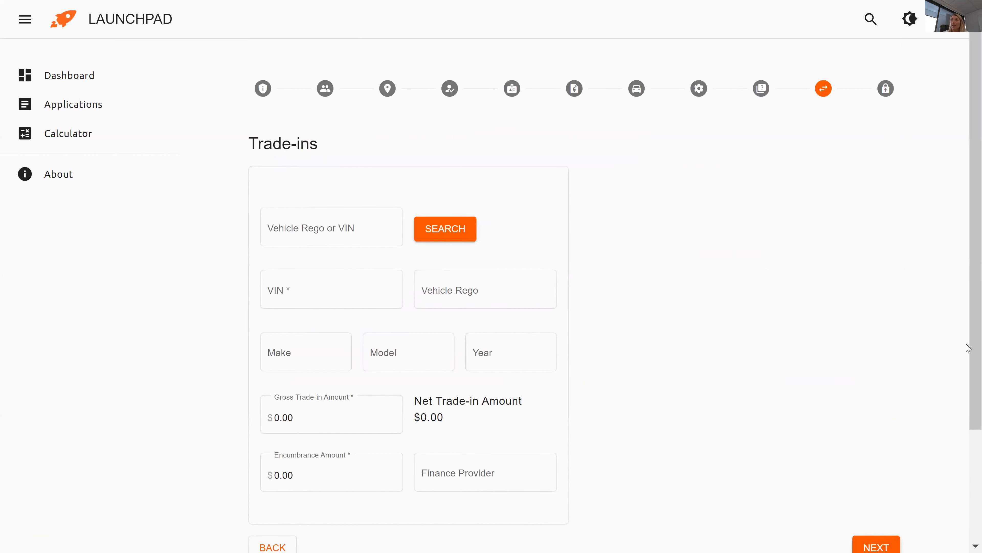
Enter the trade-in vehicle's VIN, make Toyota, model Wish and year 2005.
scroll(968, 366, "down", 1)
scroll(968, 366, "down", 2)
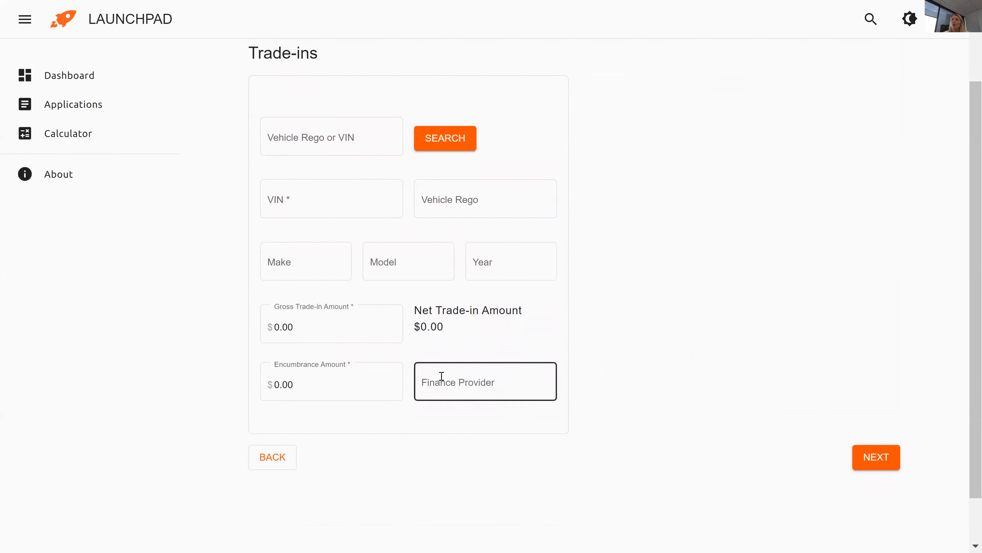
left_click(329, 217)
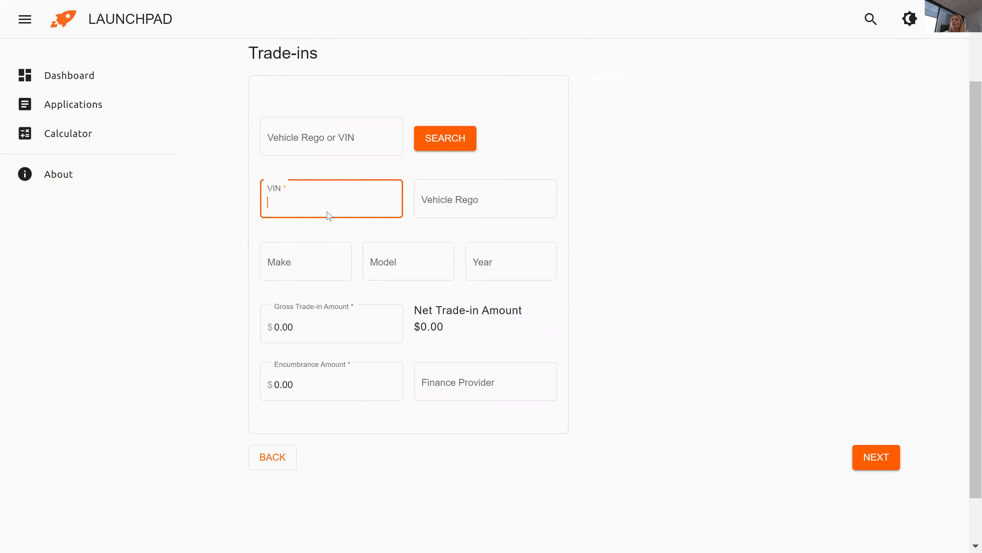
type("AA123456789123456")
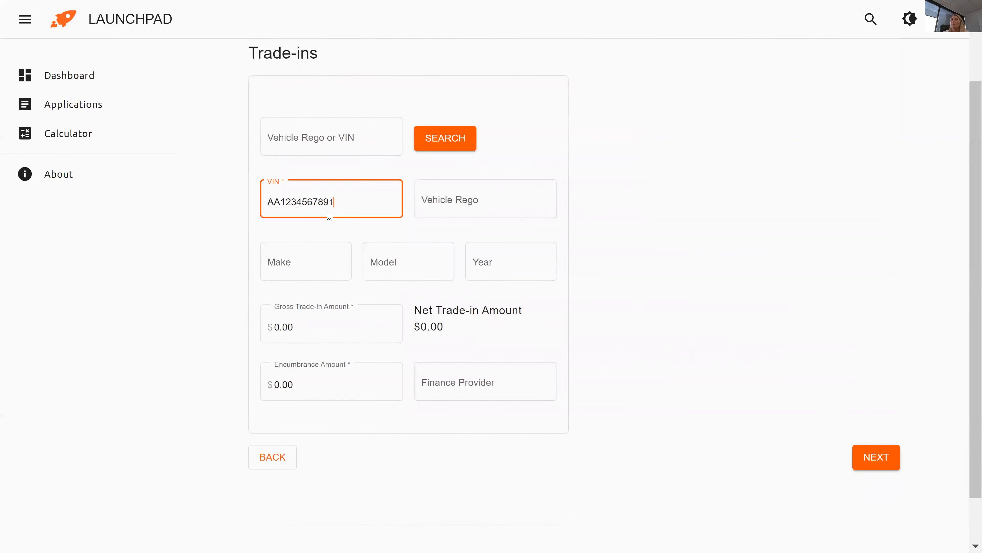
type("78")
left_click(310, 259)
type("Toy")
key("BackSpace")
key("BackSpace")
key("BackSpace")
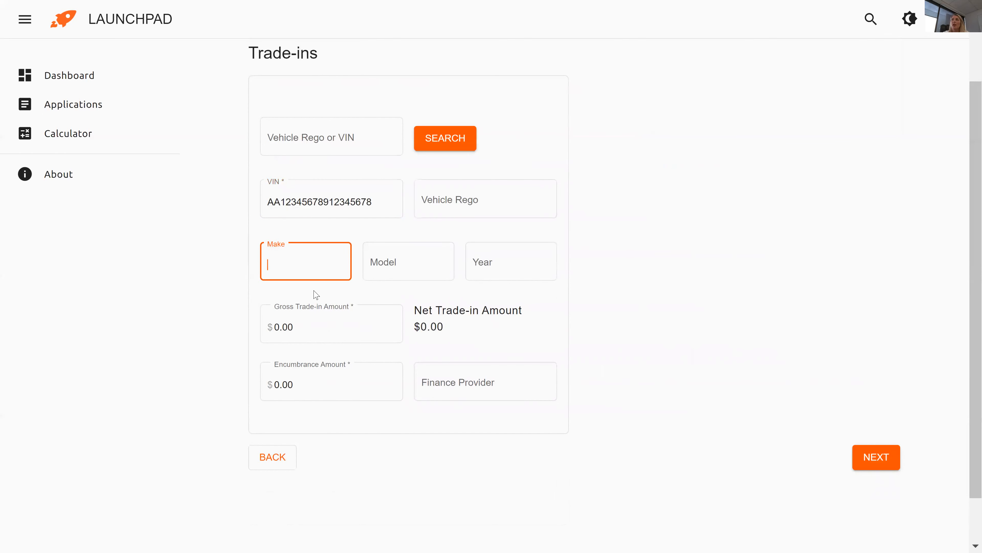
type("Toyt")
key("BackSpace")
type("ota")
key("Tab")
type("Wish")
key("Tab")
key("shift+Tab")
key("shift+Tab")
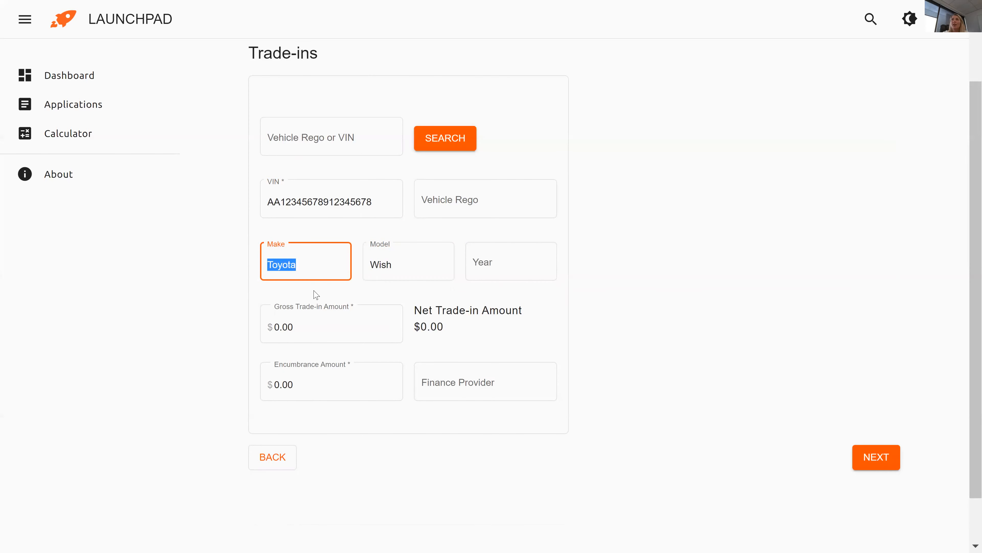
key("Tab")
key("Tab")
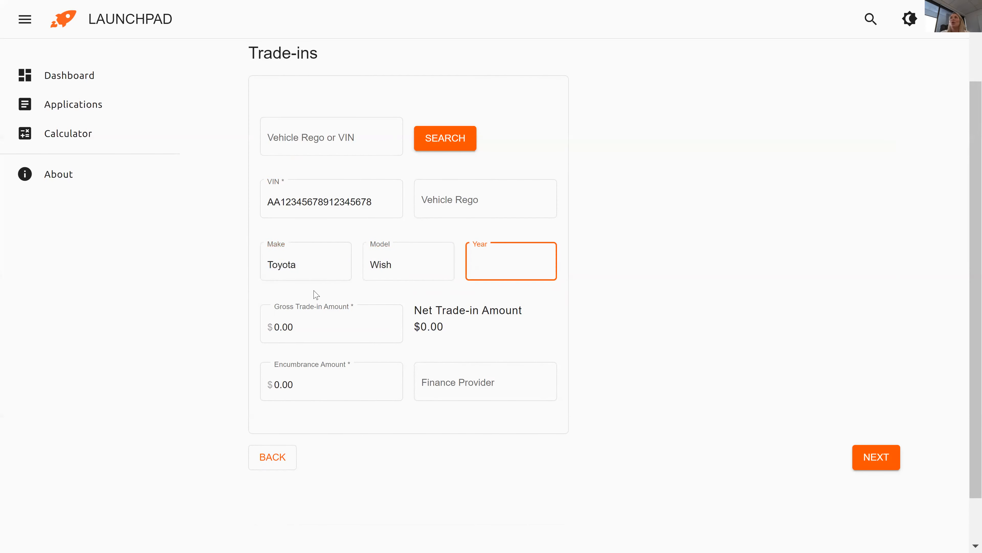
type("2005")
Record gross trade-in 1000, encumbrance 1500 and finance provider CFS.
left_click(304, 326)
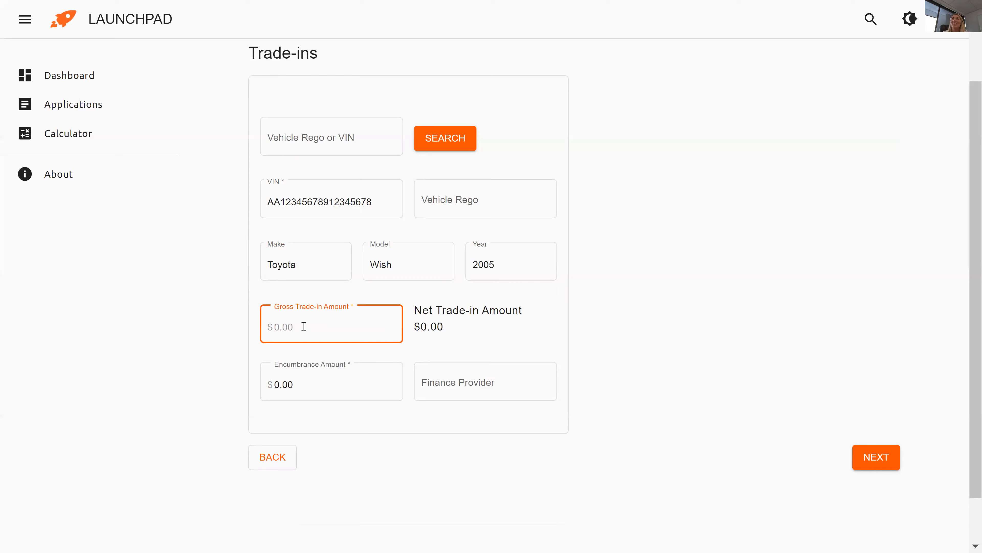
type("1000")
left_click(310, 379)
type("1500")
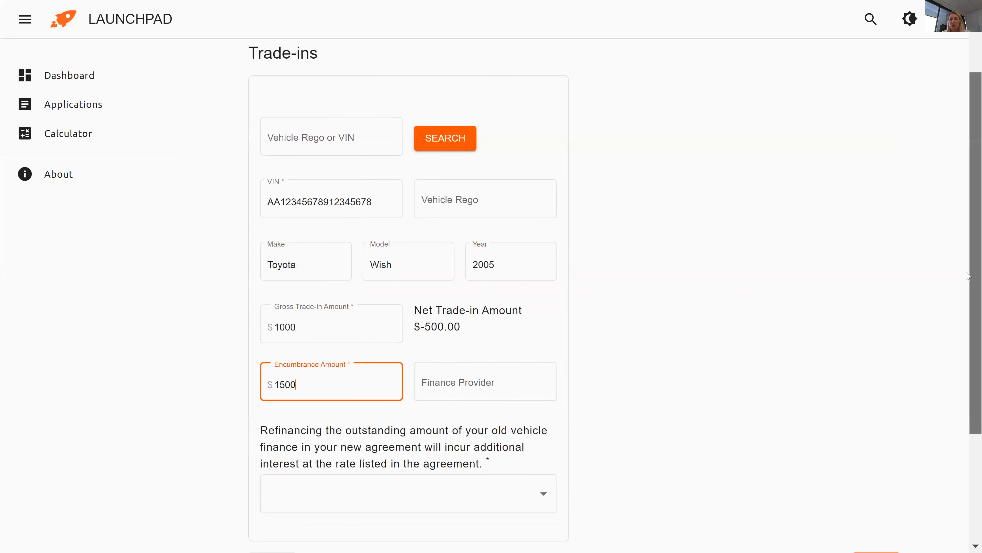
scroll(968, 328, "down", 2)
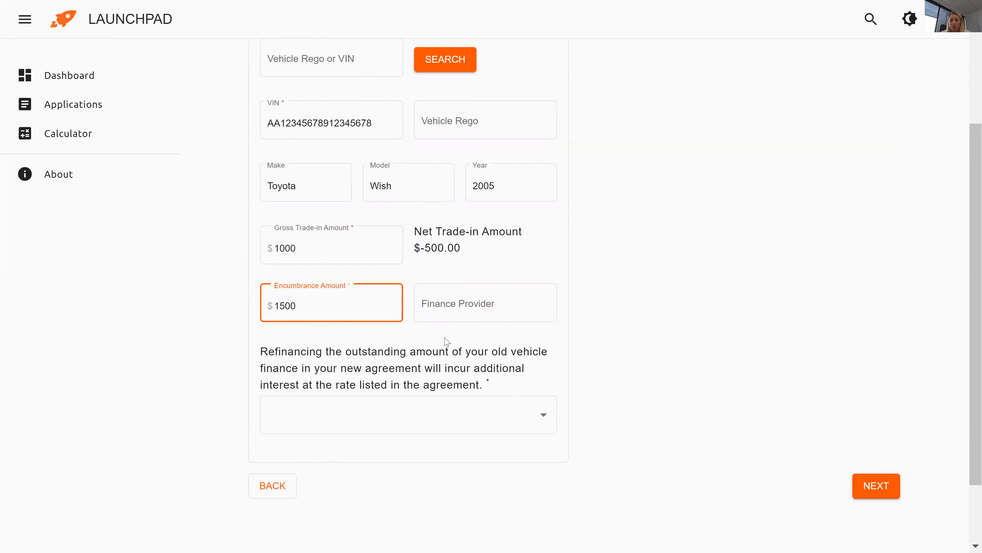
left_click(438, 311)
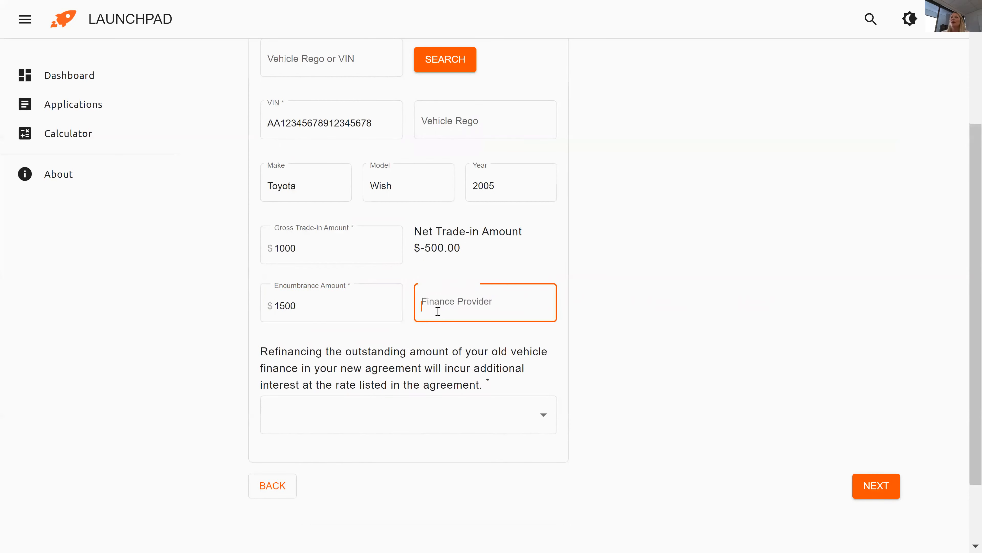
type("CFS")
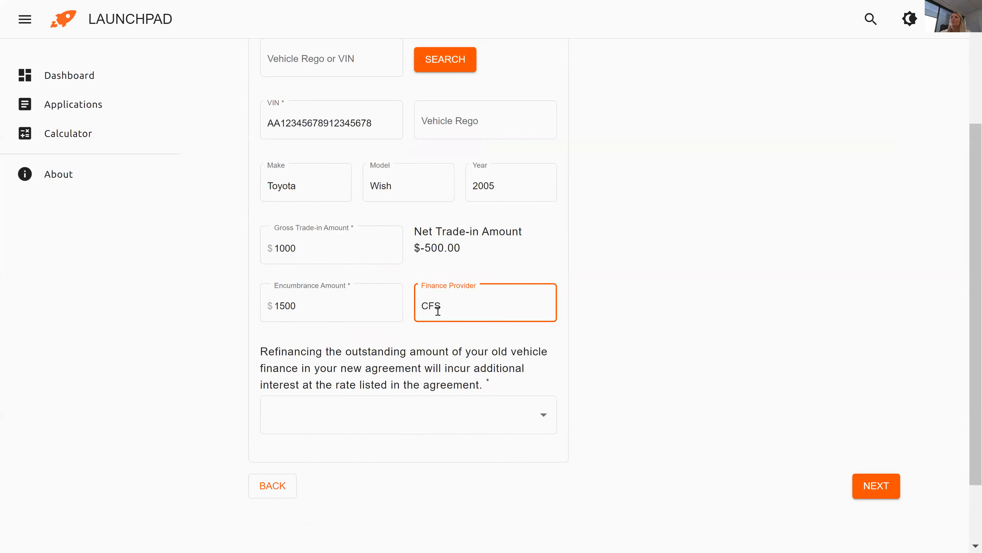
Choose to trade in and settle the existing loan, add the shortfall to the new loan, and continue.
left_click(418, 423)
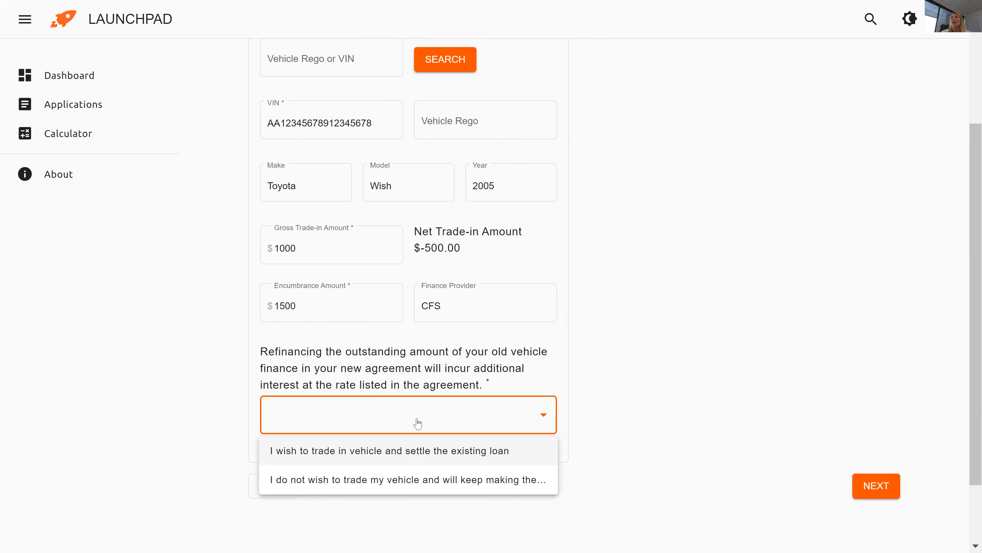
left_click(418, 453)
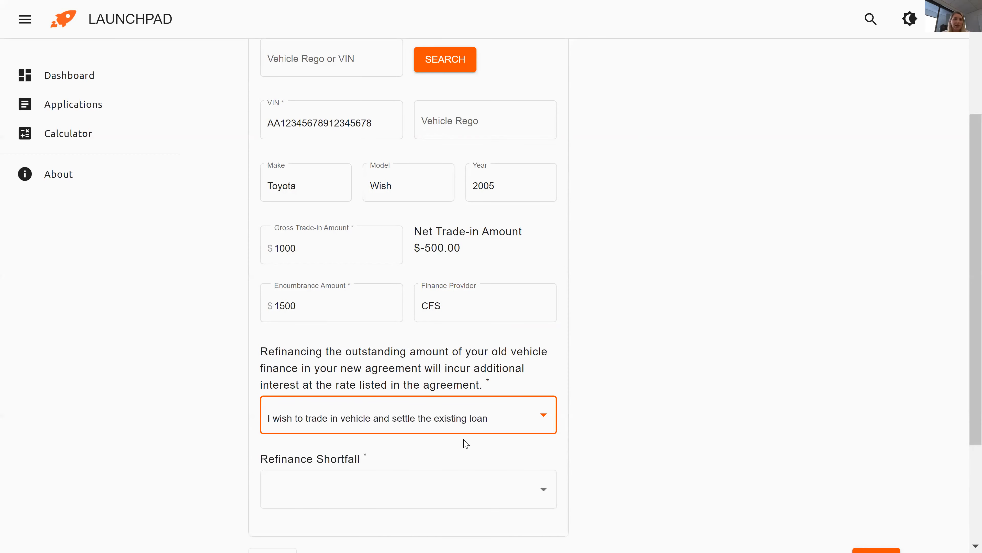
left_click(455, 492)
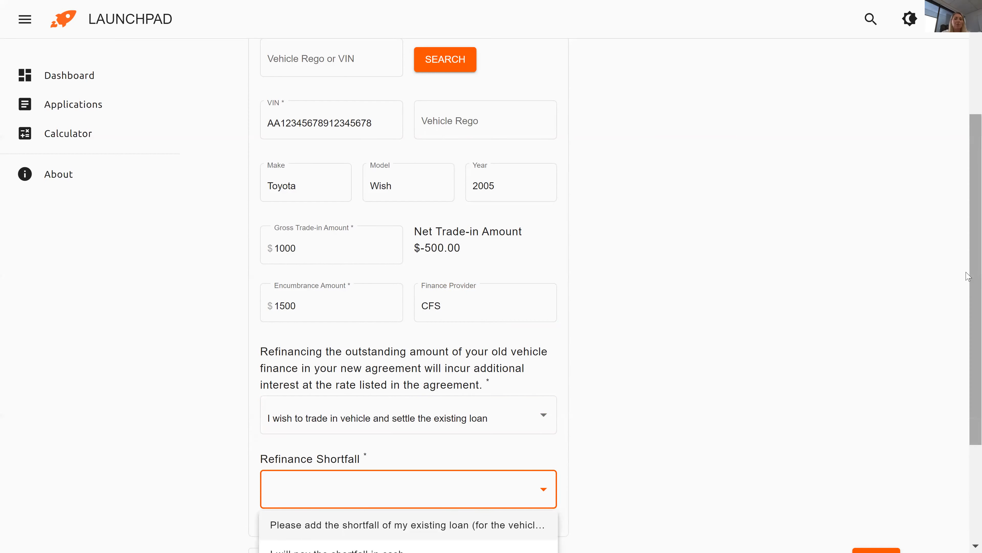
scroll(967, 349, "down", 2)
scroll(967, 349, "down", 2)
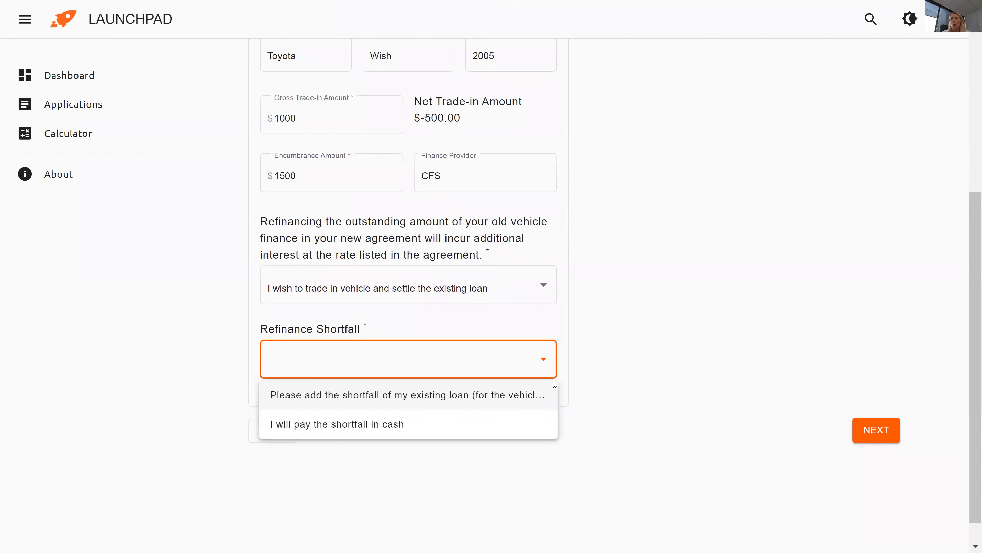
left_click(498, 401)
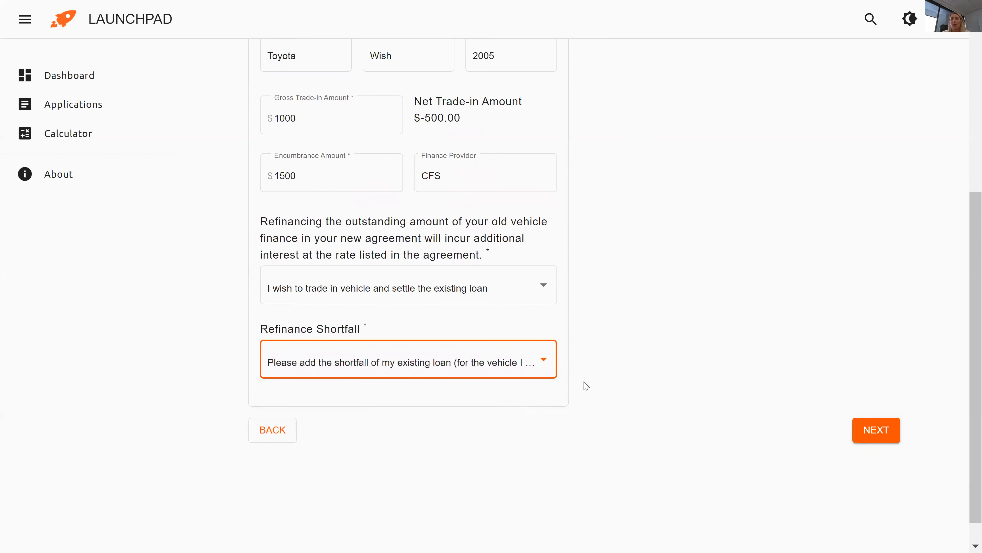
left_click(873, 434)
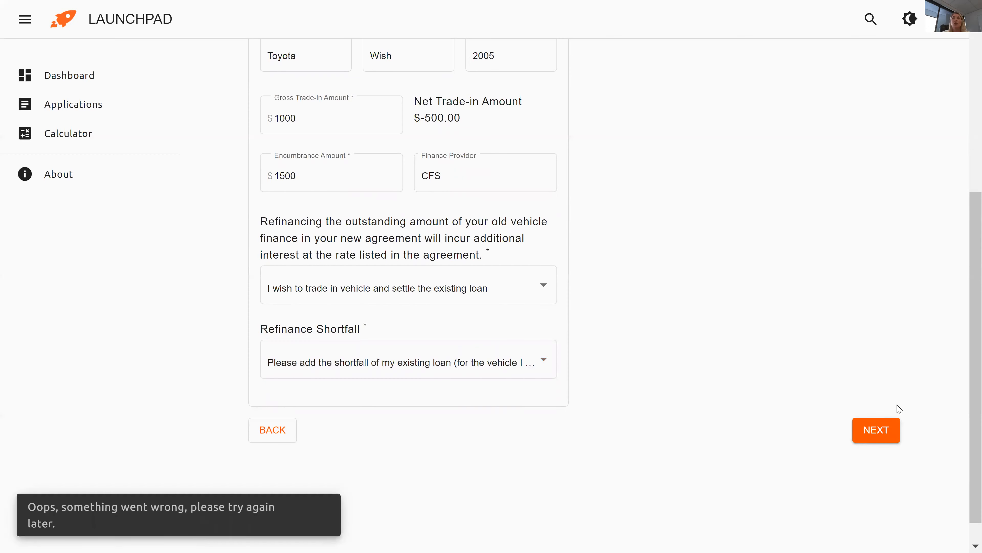
scroll(820, 249, "up", 6)
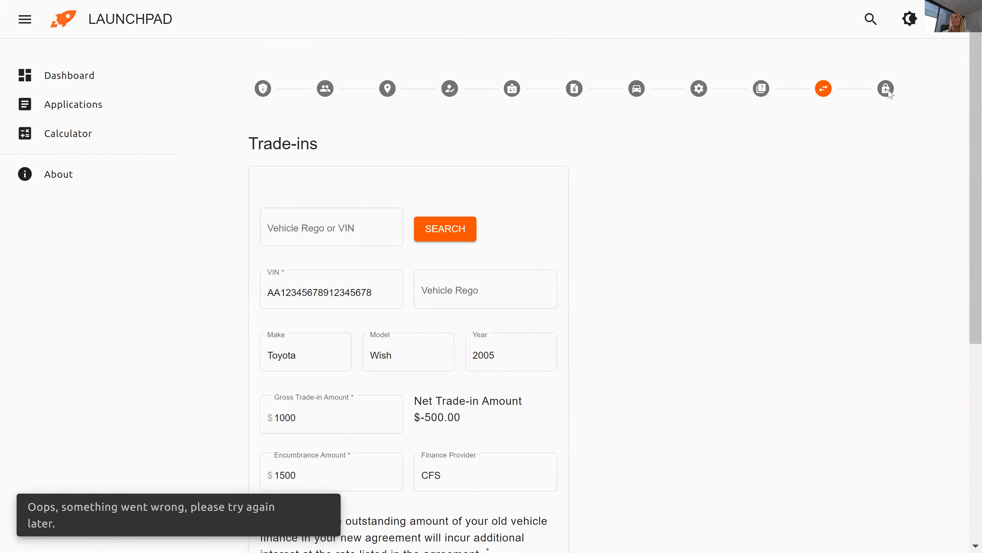
Go to the Insurance step and scroll to the Mechanical Breakdown Insurance questions.
left_click(886, 91)
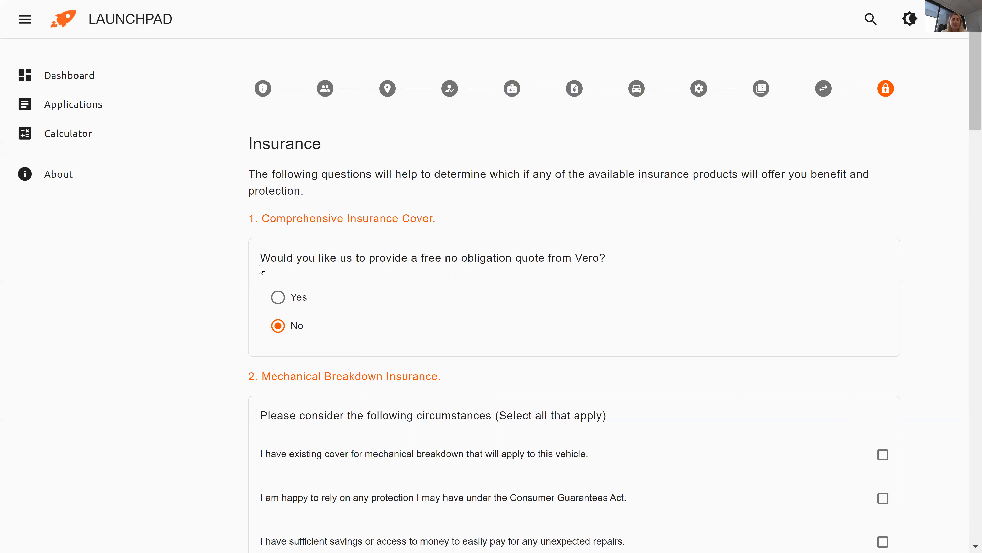
left_click_drag(968, 83, 968, 152)
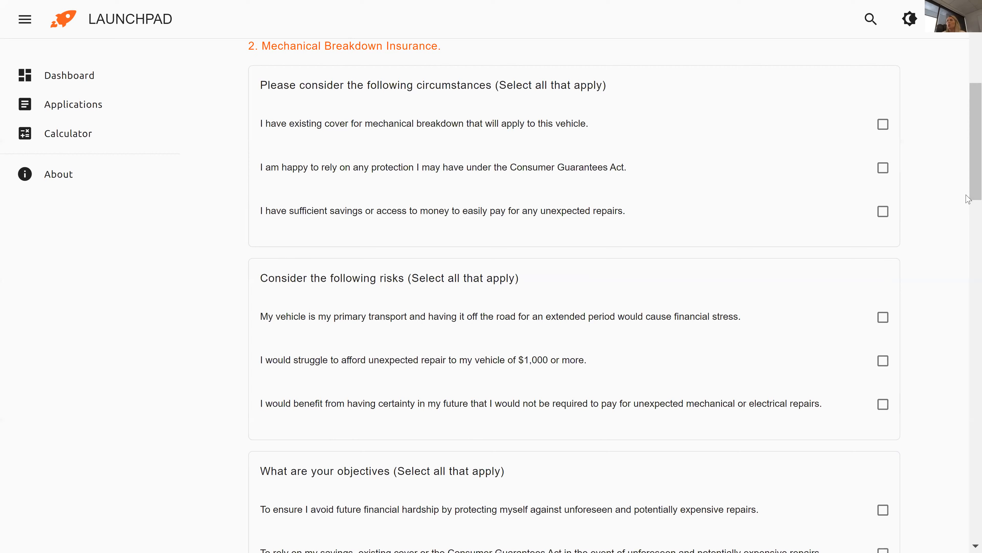
Tick the primary-transport, $1,000-repair struggle and repair-cost certainty risks.
left_click(883, 317)
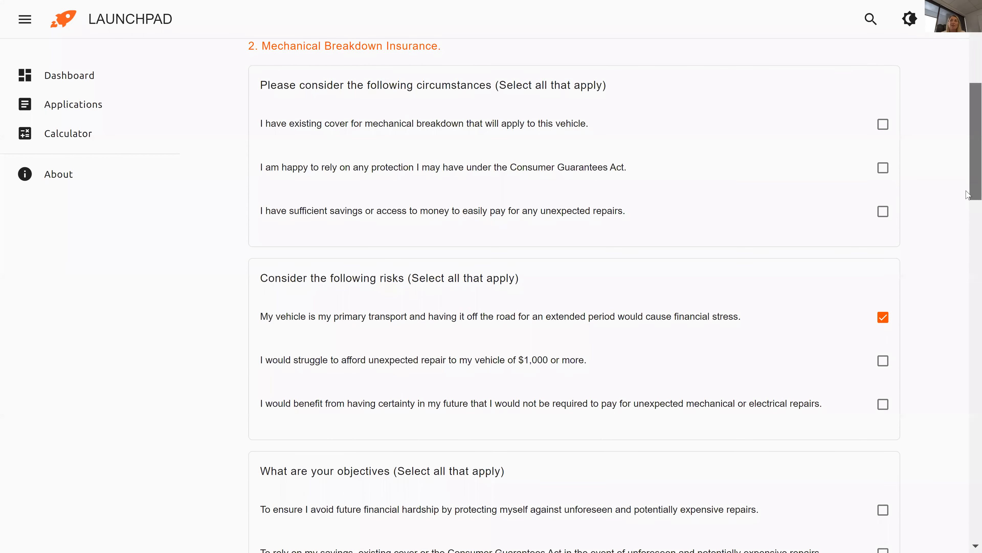
scroll(968, 219, "down", 2)
scroll(968, 221, "down", 2)
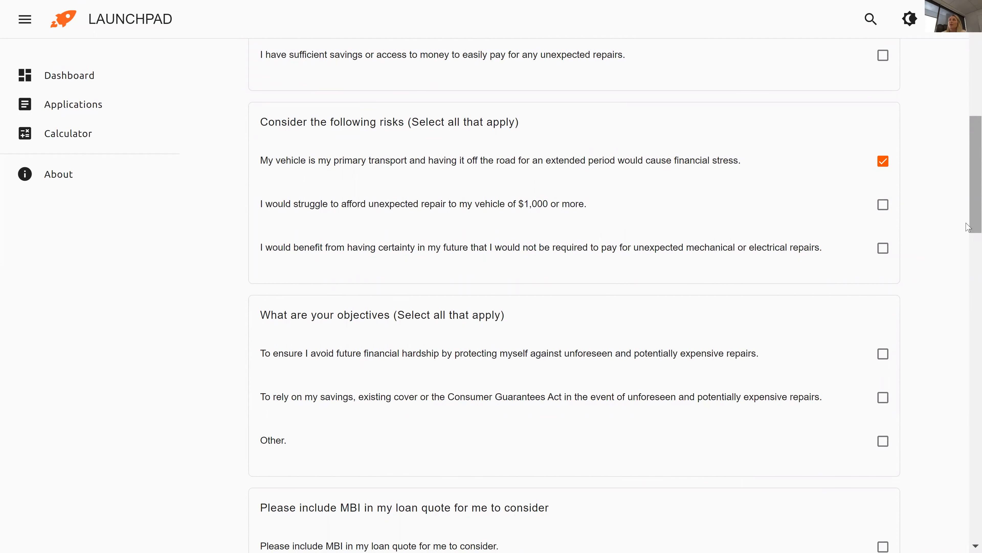
left_click(884, 206)
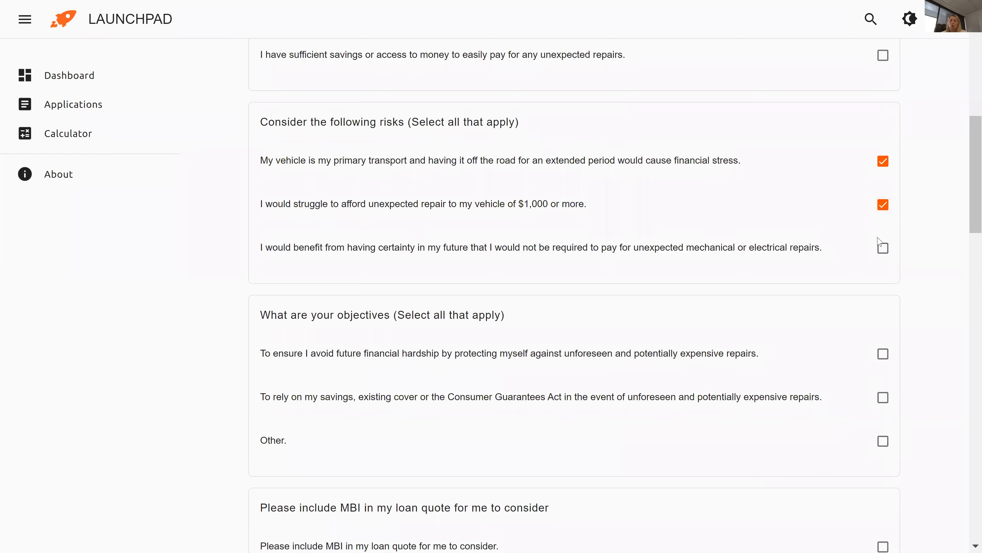
left_click(883, 249)
Tick the objectives of avoiding repair hardship and relying on savings or existing cover.
left_click_drag(968, 186, 968, 213)
scroll(969, 192, "down", 3)
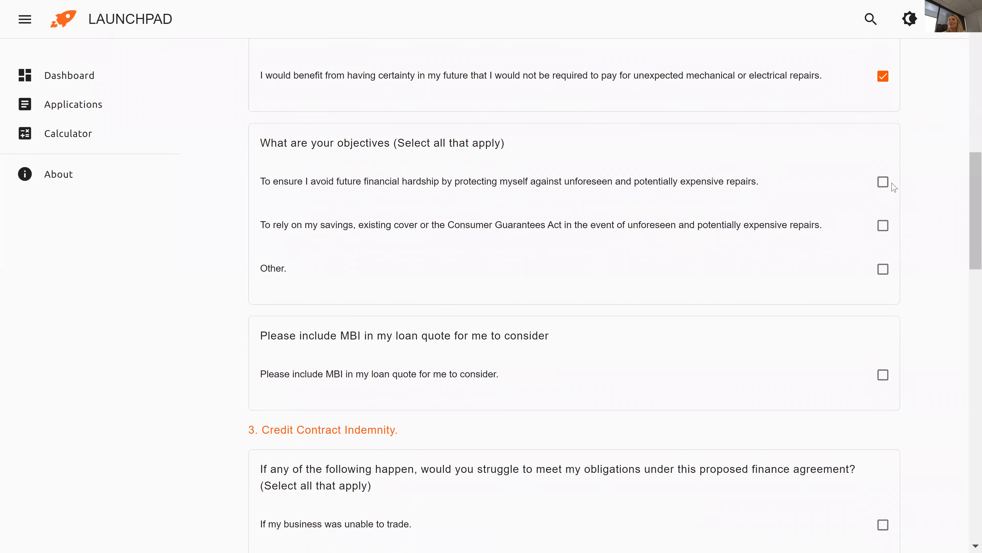
left_click(885, 187)
left_click(883, 230)
scroll(968, 232, "down", 2)
scroll(969, 242, "down", 2)
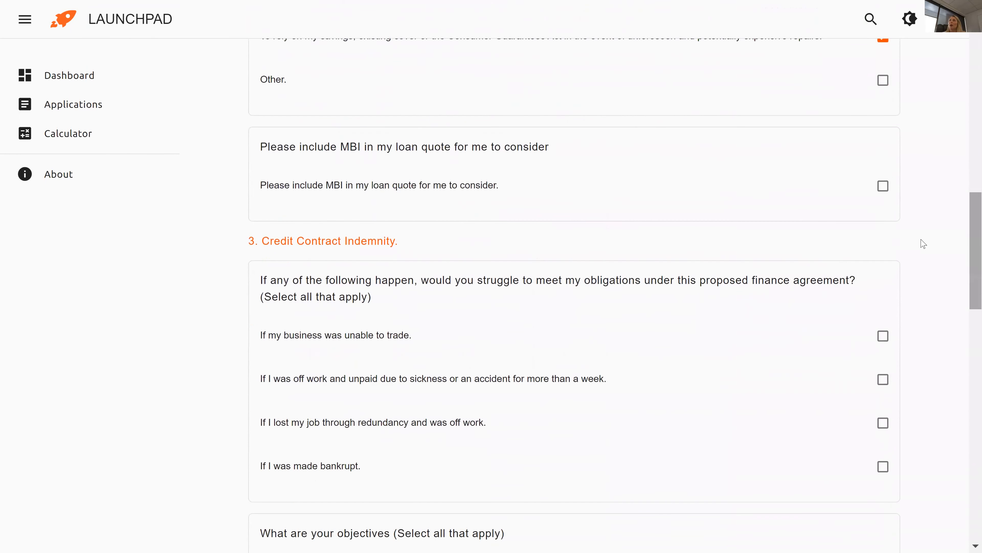
Include MBI with premium 1500, provider AutoSure and a 36 term.
left_click(883, 186)
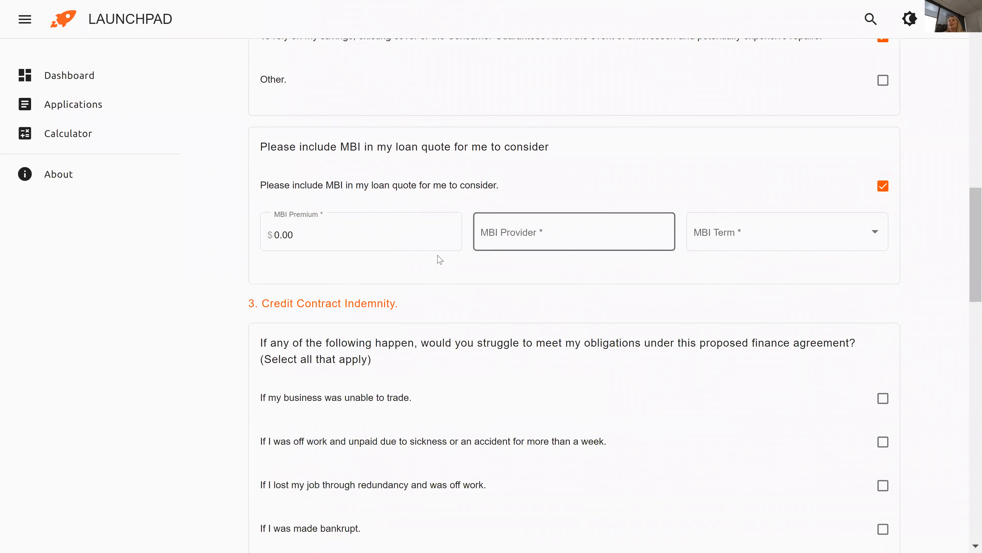
left_click(345, 242)
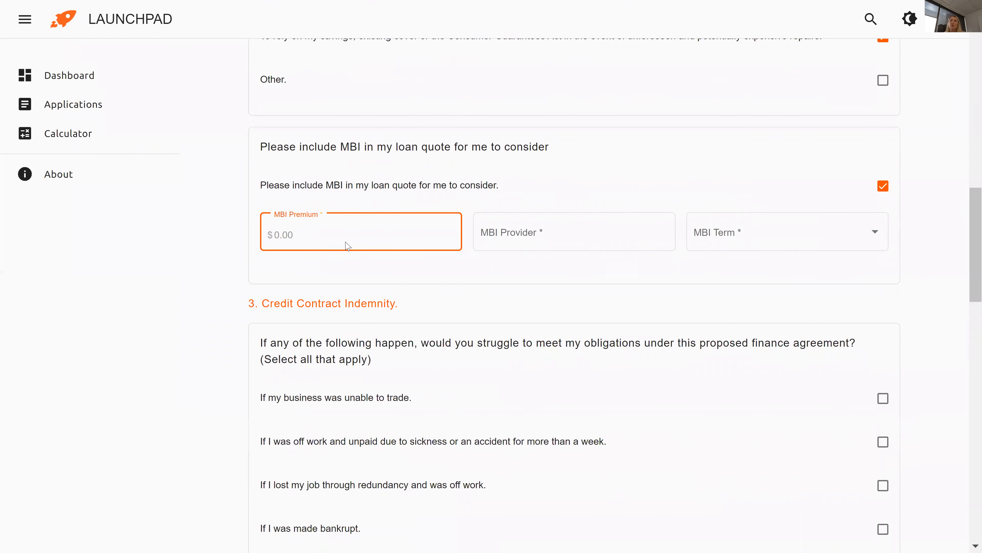
type("1500")
left_click(491, 234)
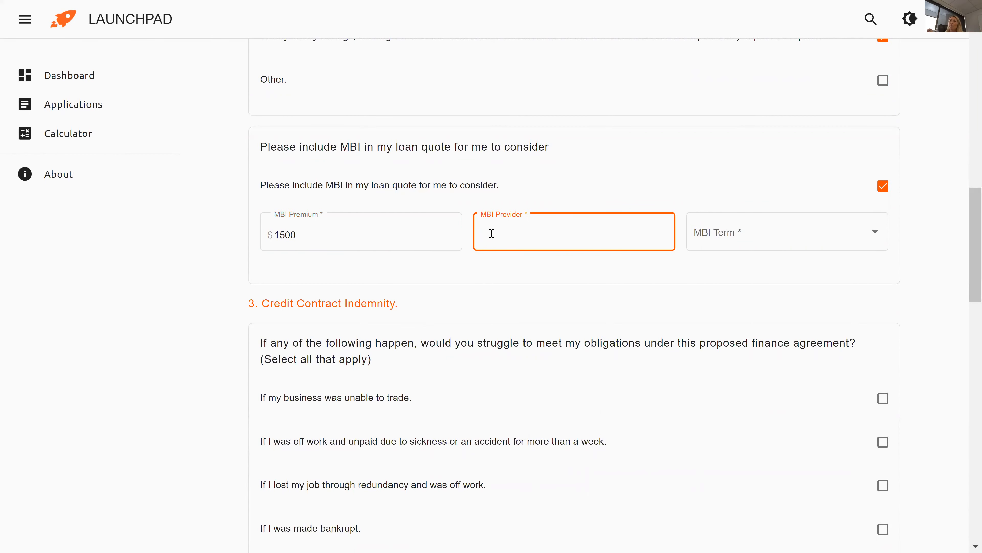
type("AutoSure")
left_click(791, 238)
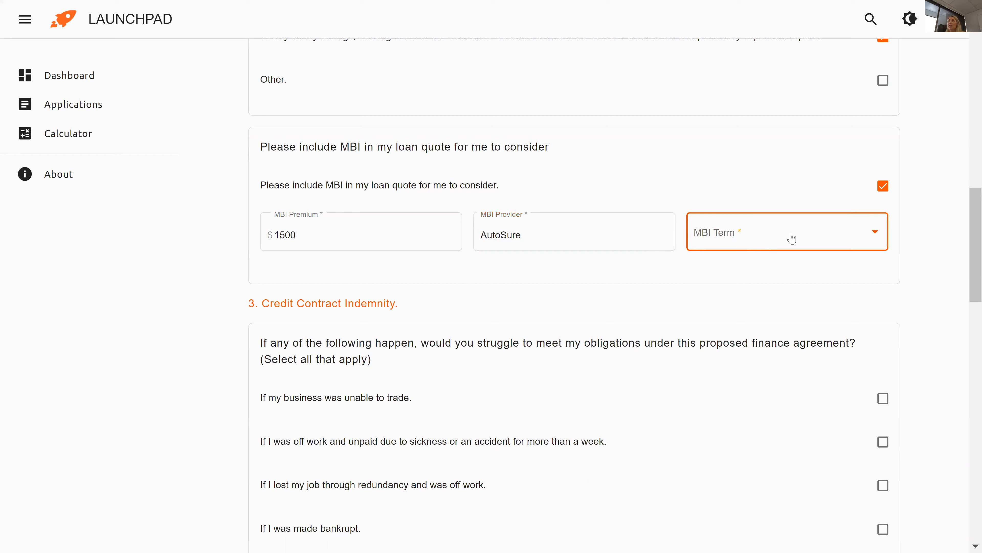
left_click(729, 328)
mouse_move(971, 231)
left_mouse_down()
mouse_move(968, 250)
mouse_move(967, 235)
left_mouse_up()
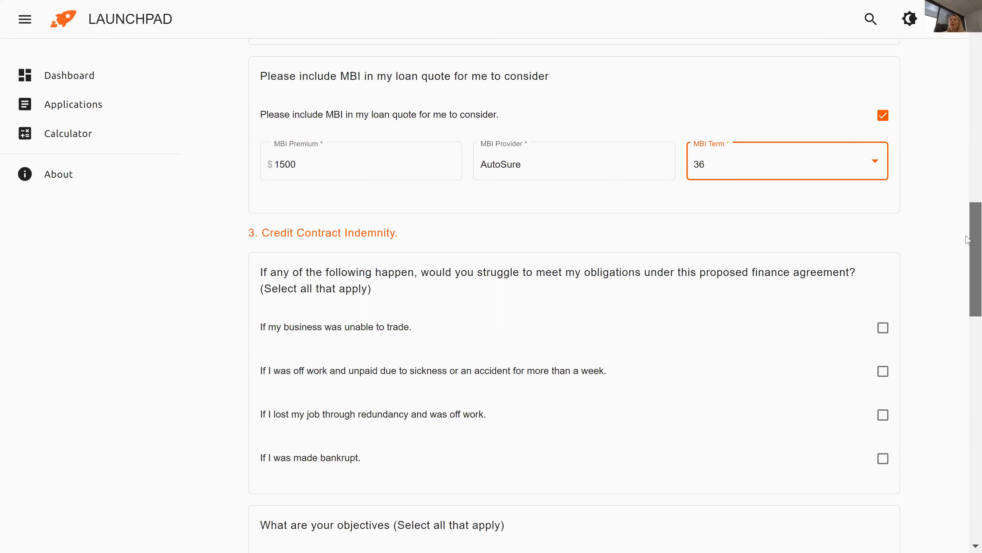
left_click_drag(967, 240, 966, 275)
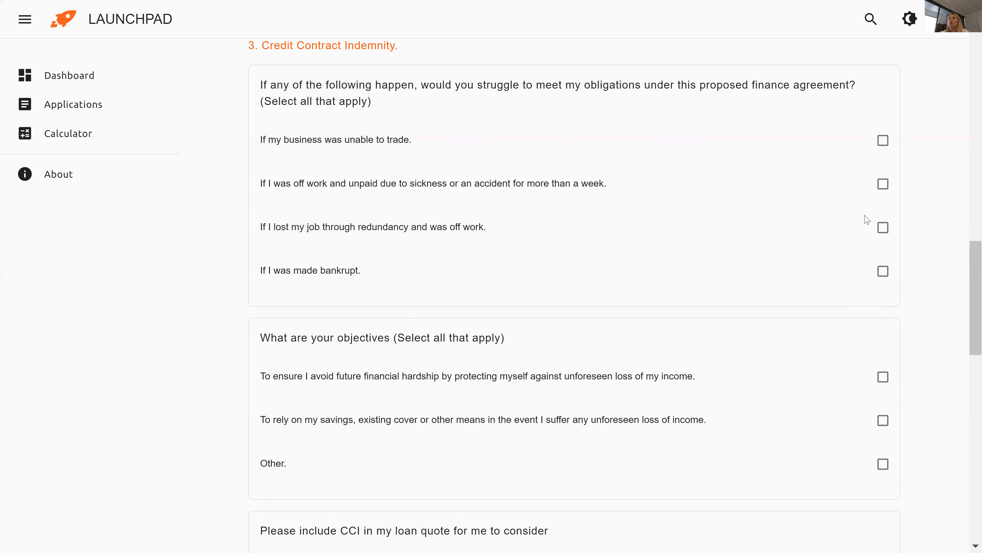
Tick all four CCI hardship scenarios plus the lost-income protection and savings objectives.
left_click(882, 143)
left_click(883, 185)
left_click(884, 231)
left_click(883, 272)
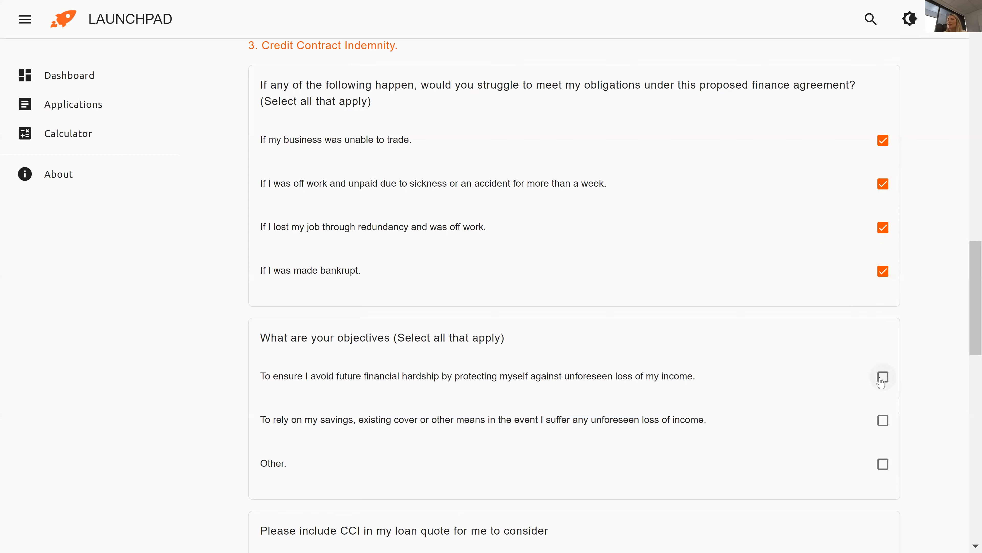
left_click_drag(969, 308, 968, 363)
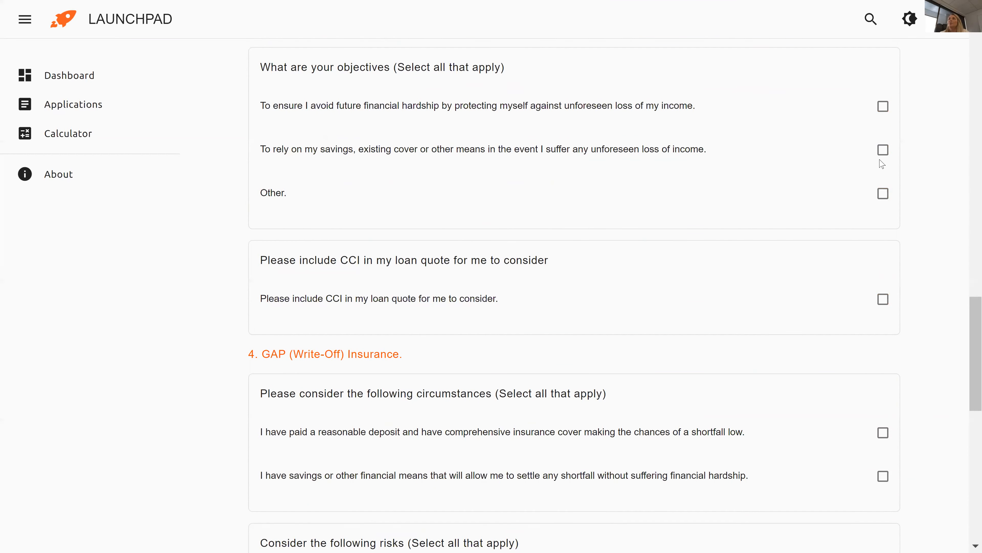
left_click(884, 106)
left_click(883, 150)
left_click(883, 194)
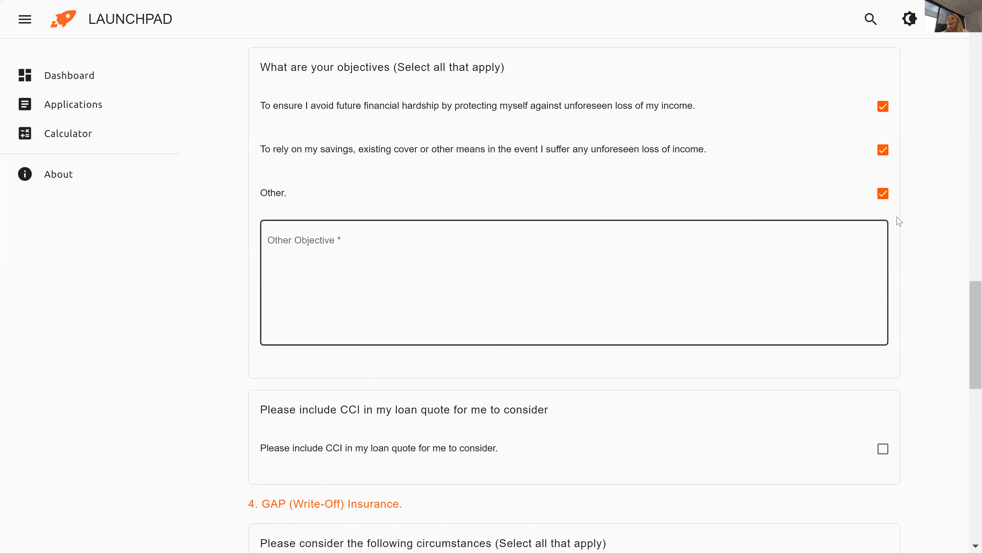
left_click(883, 194)
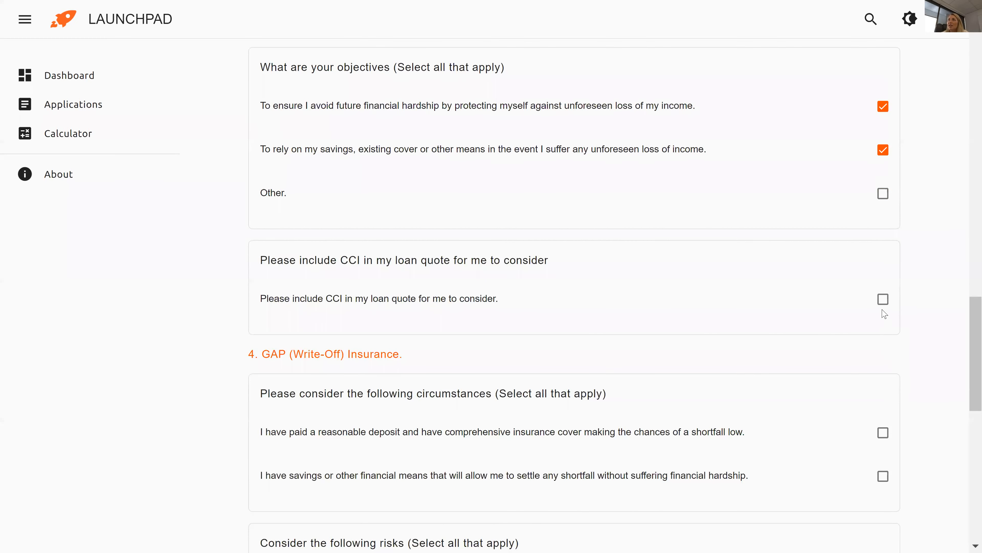
Include CCI from Provident with type Employed (Salary / Wage earner).
left_click(883, 300)
left_click(371, 360)
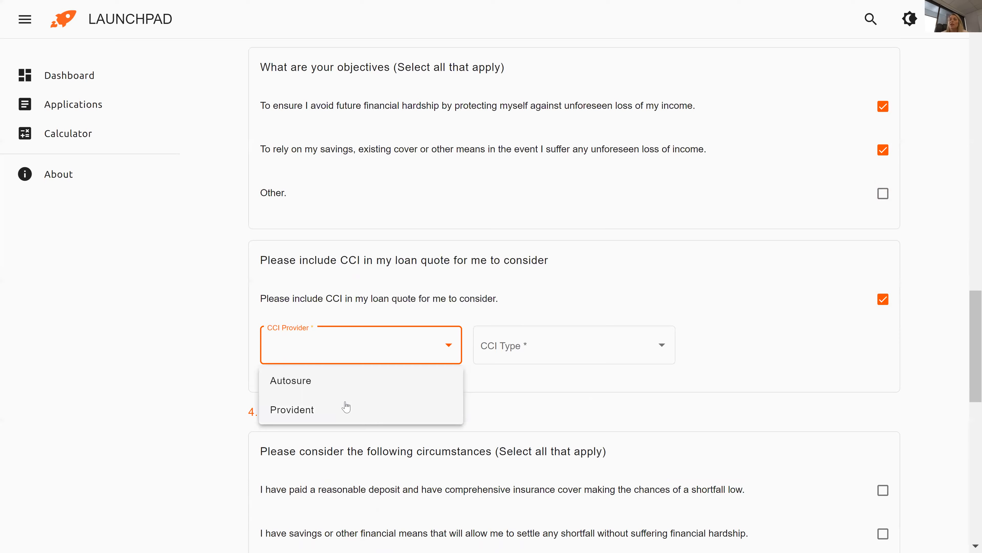
left_click(346, 409)
left_click(507, 344)
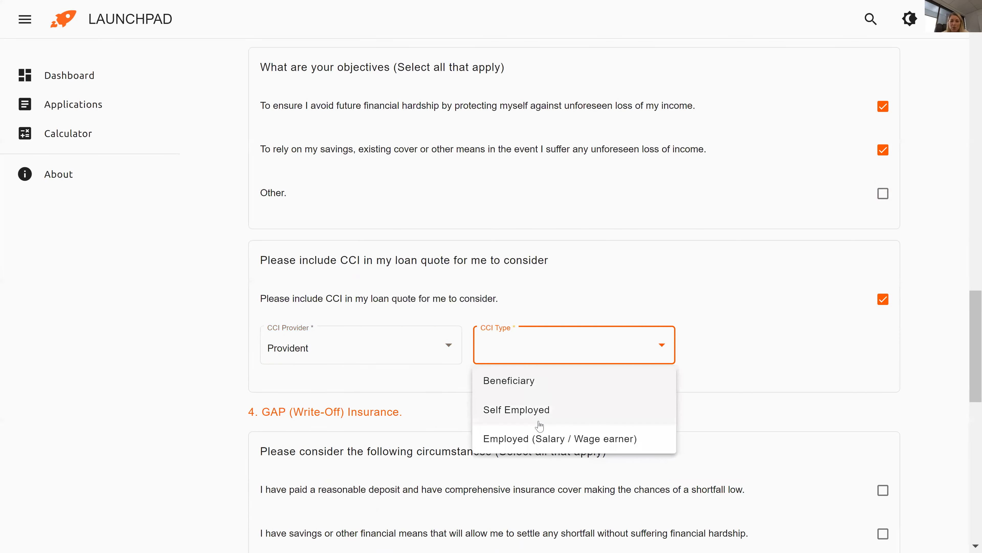
left_click(541, 436)
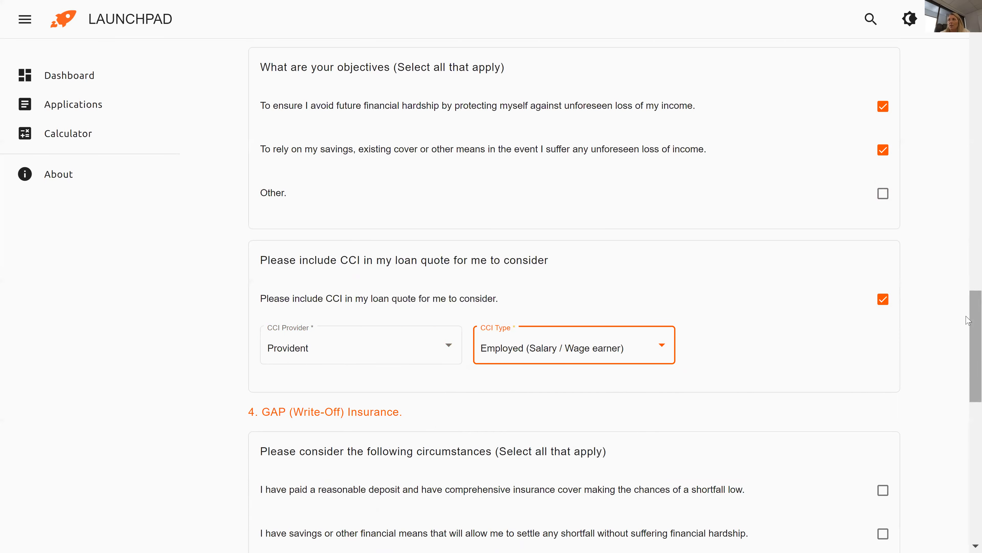
scroll(968, 320, "down", 10)
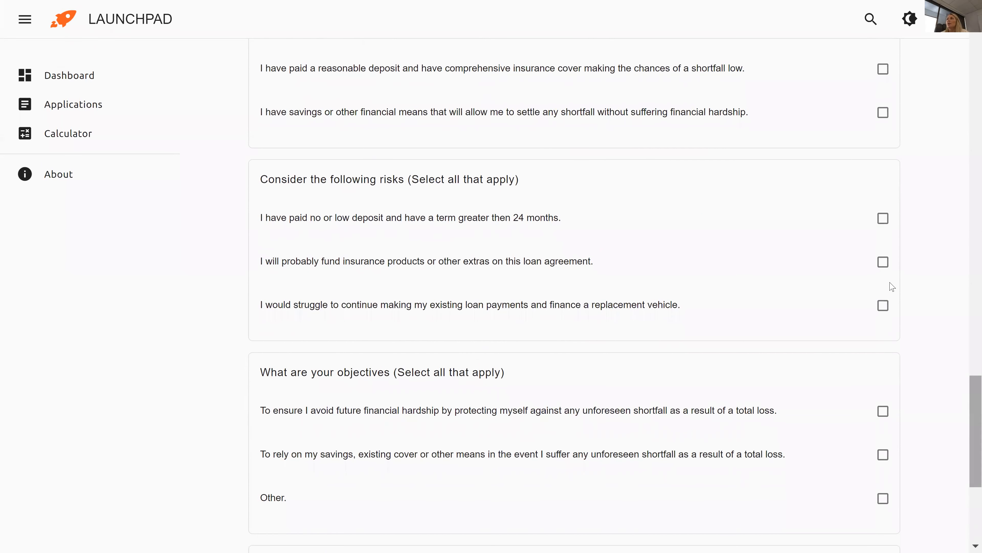
Tick the three GAP risks and the total-loss shortfall and savings objectives.
left_click(883, 220)
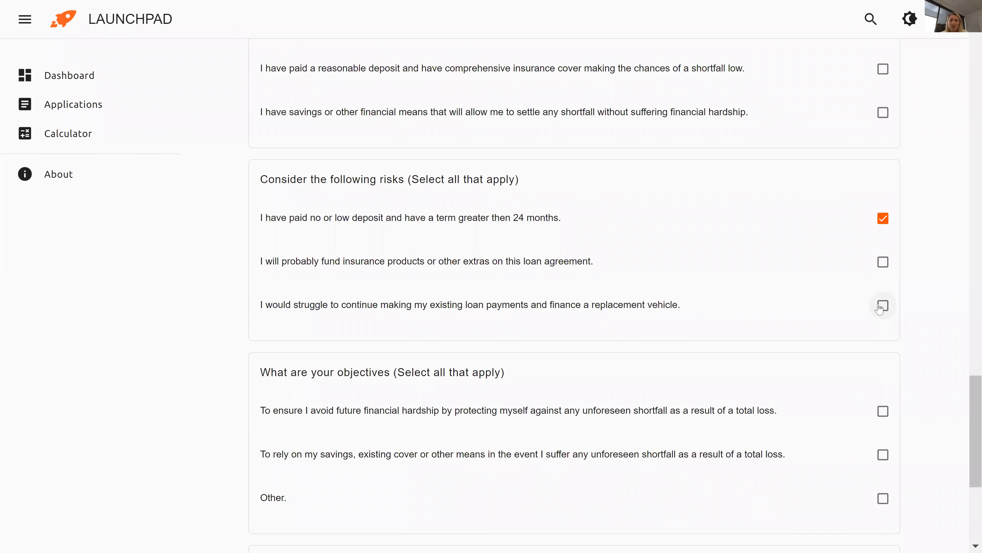
left_click(881, 306)
left_click(883, 262)
scroll(968, 392, "down", 5)
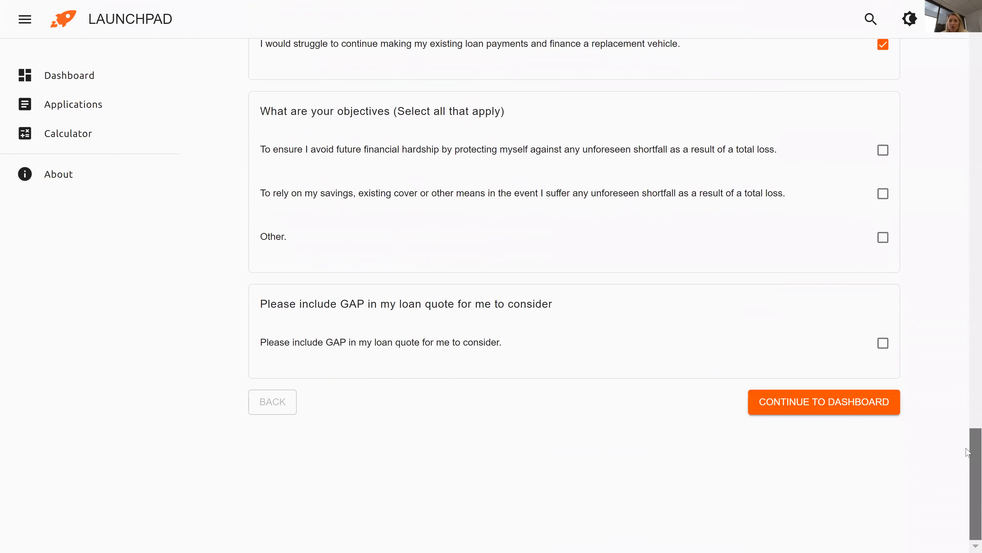
left_click(883, 150)
left_click(884, 193)
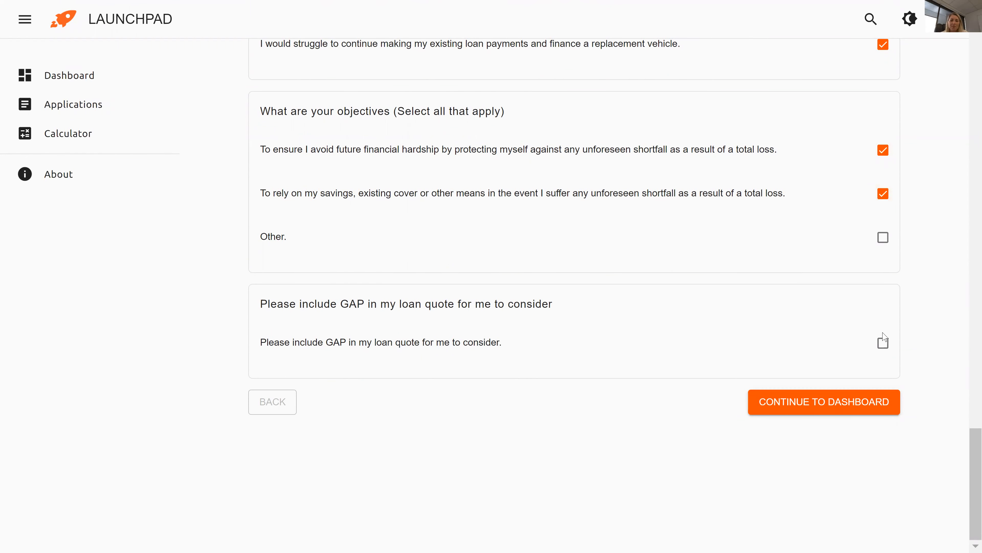
Include GAP from Provident at $690.00 and continue to the dashboard.
left_click(883, 344)
left_click(357, 400)
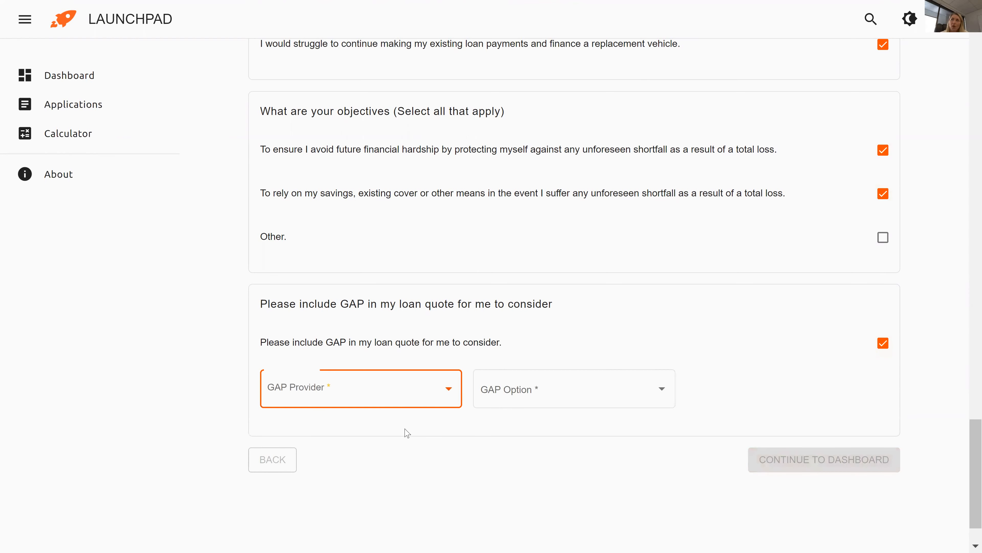
left_click(383, 450)
left_click(526, 394)
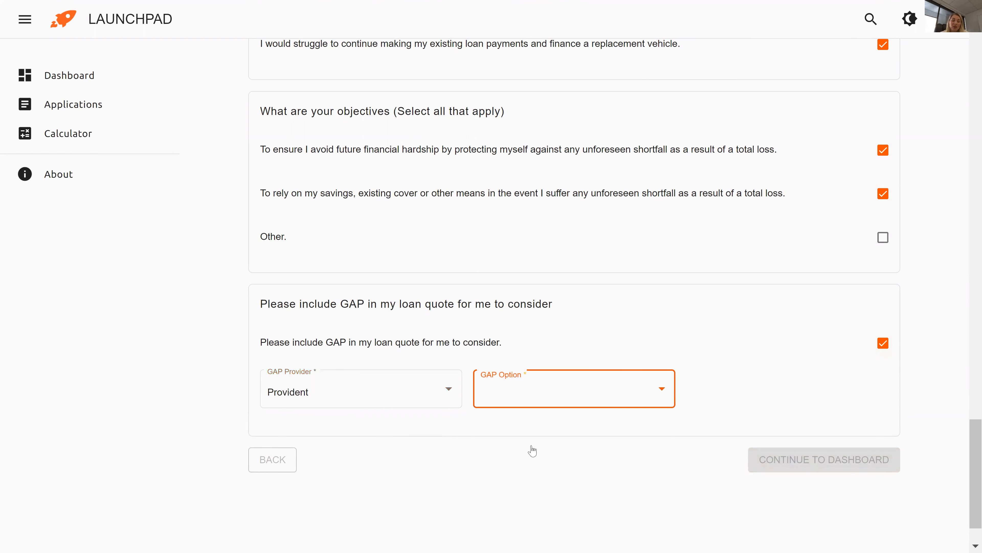
left_click(527, 457)
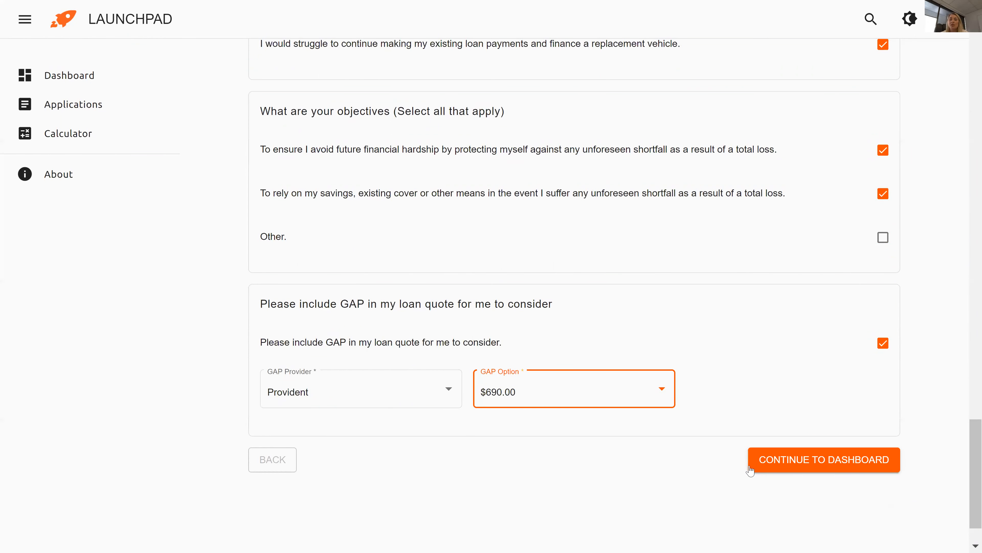
left_click(780, 462)
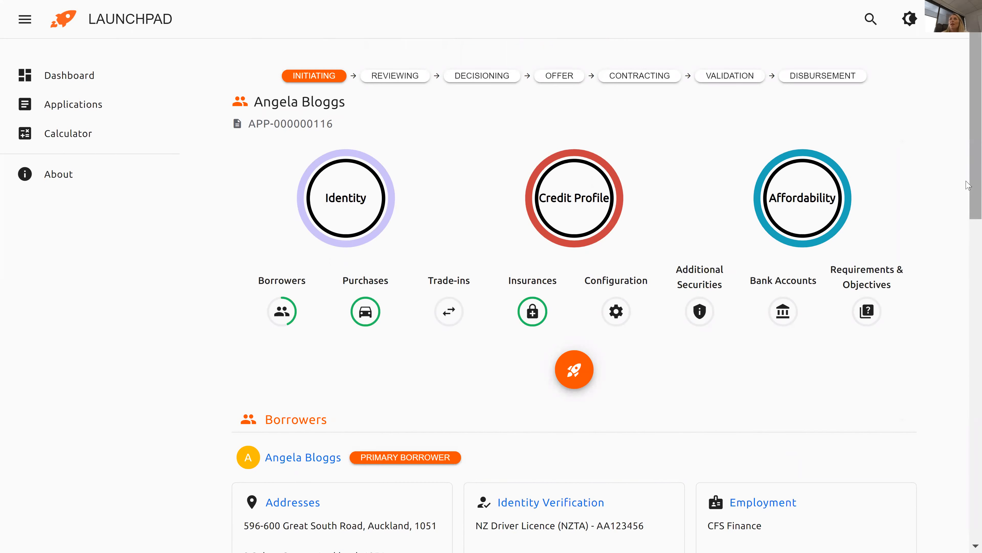
left_click_drag(970, 181, 966, 186)
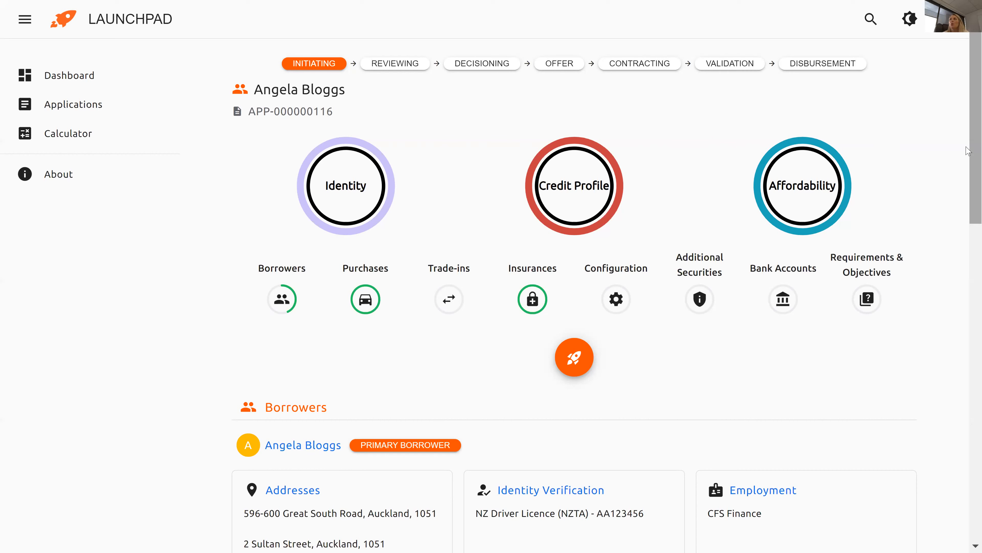
scroll(967, 155, "down", 4)
left_click_drag(967, 212, 967, 262)
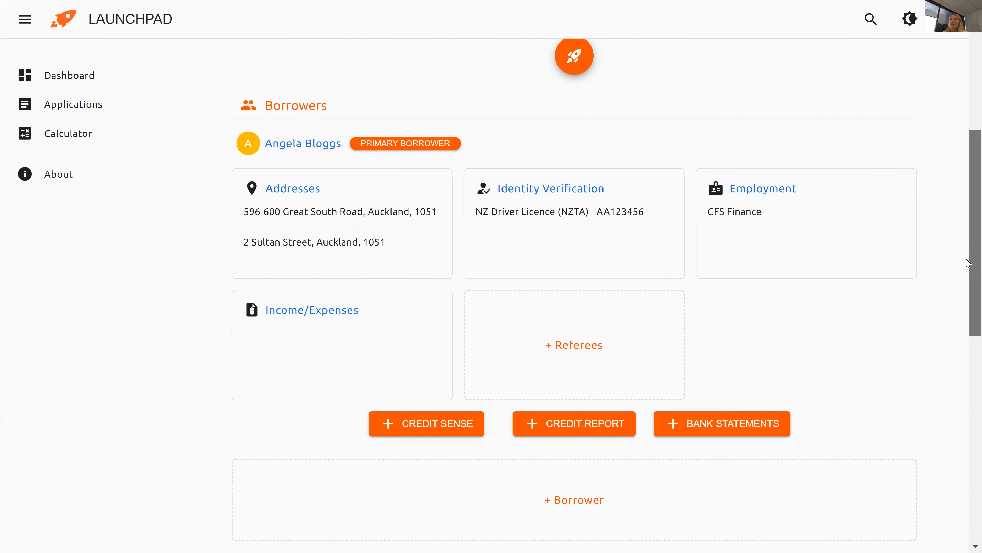
left_click_drag(967, 263, 967, 274)
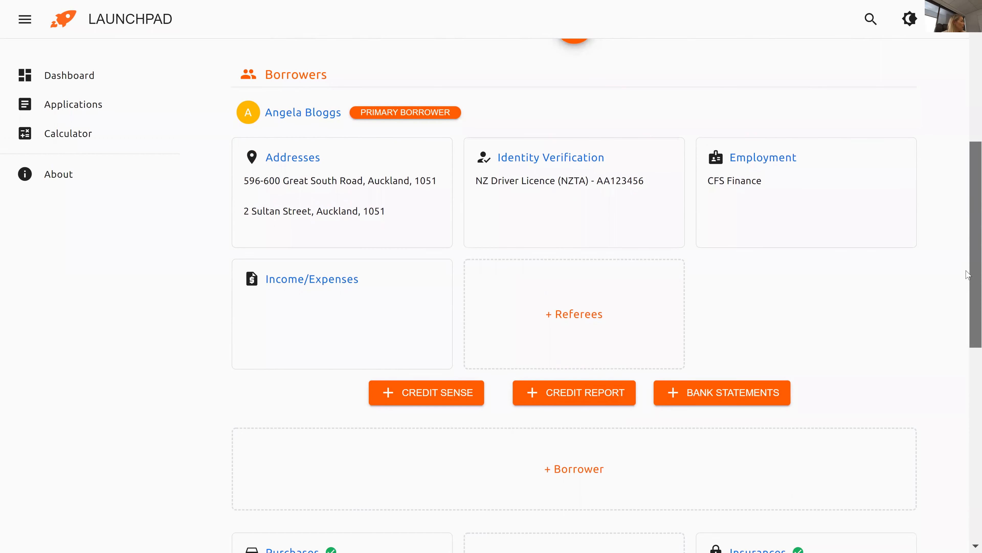
left_click_drag(967, 274, 968, 462)
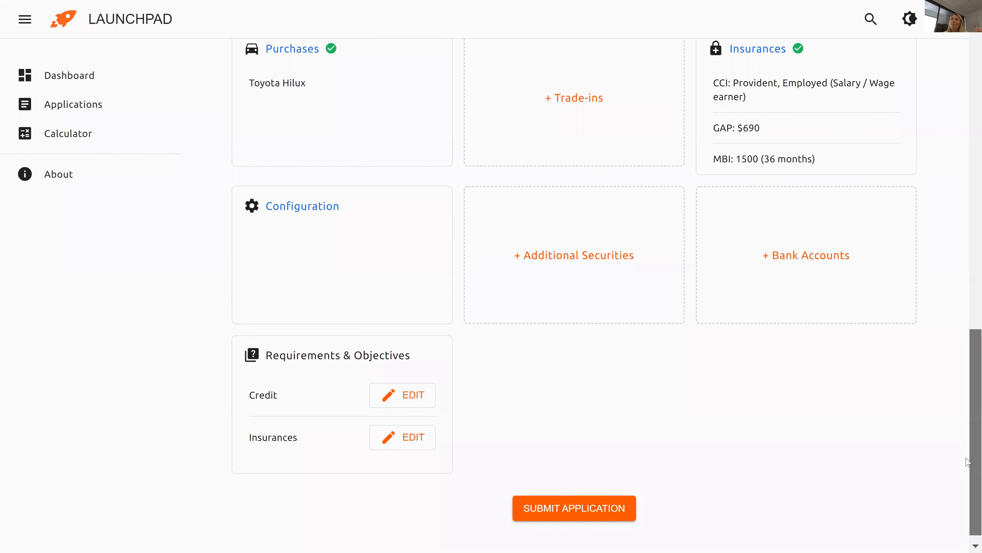
left_click_drag(968, 462, 968, 258)
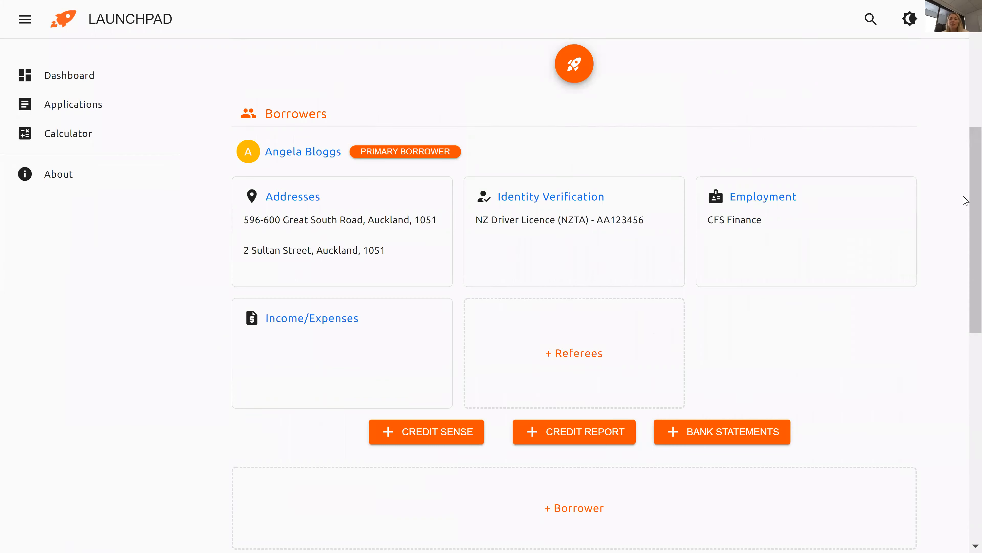
left_click_drag(968, 205, 967, 169)
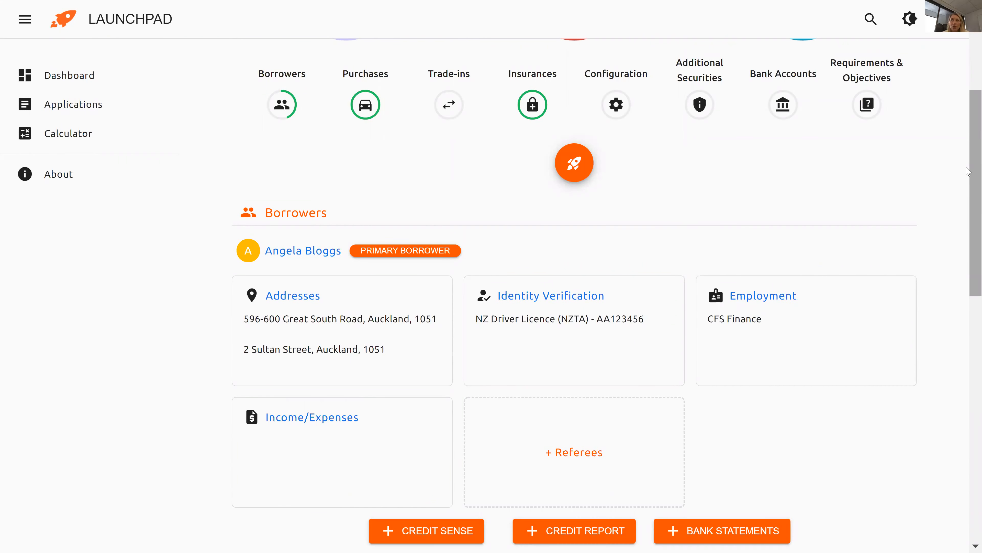
left_click_drag(967, 189, 968, 221)
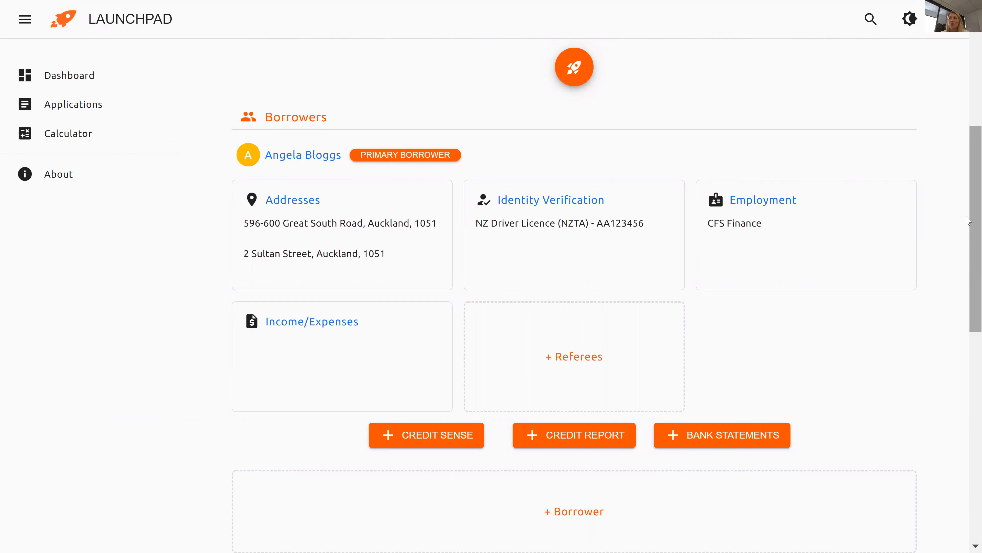
Add a Credit Sense check for the borrower and open its new record.
left_click(431, 436)
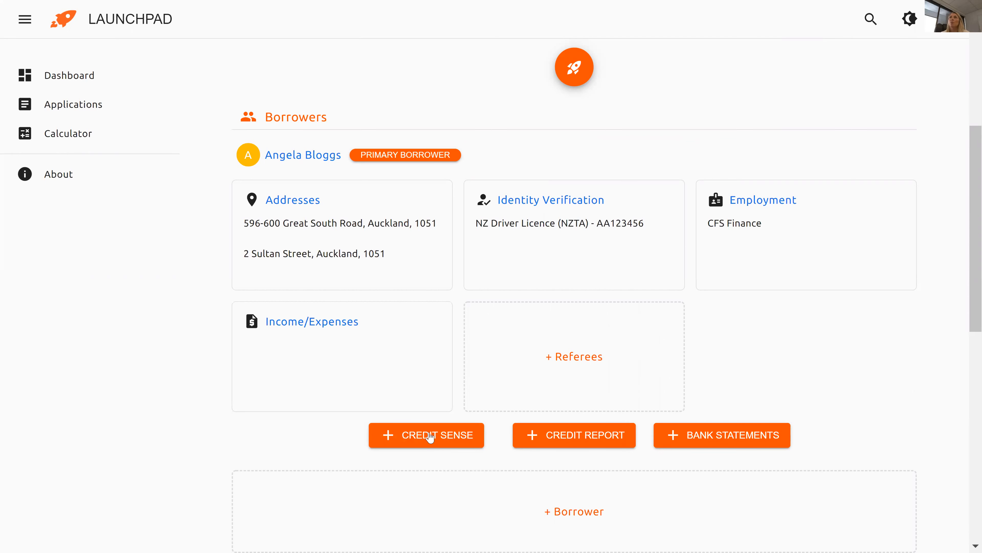
left_click(431, 437)
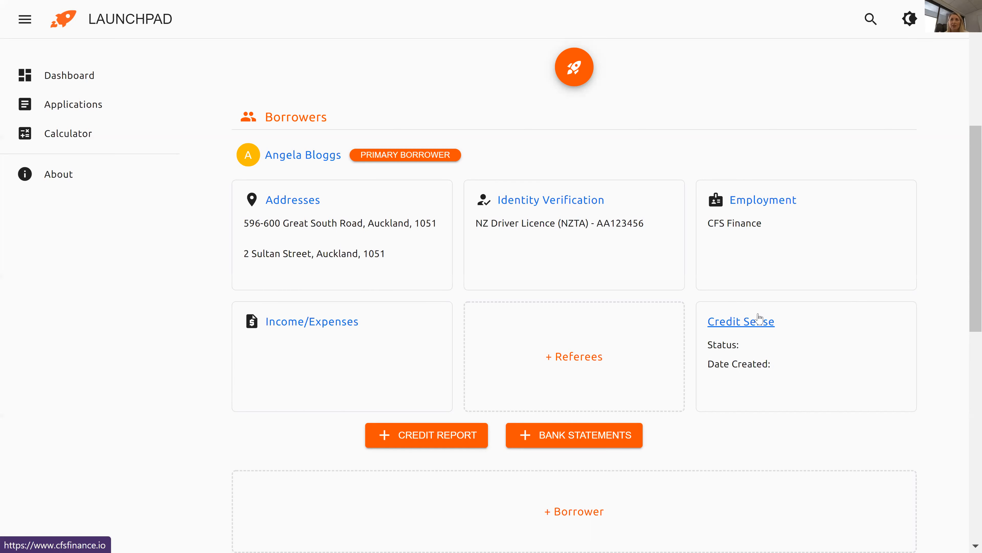
left_click(751, 327)
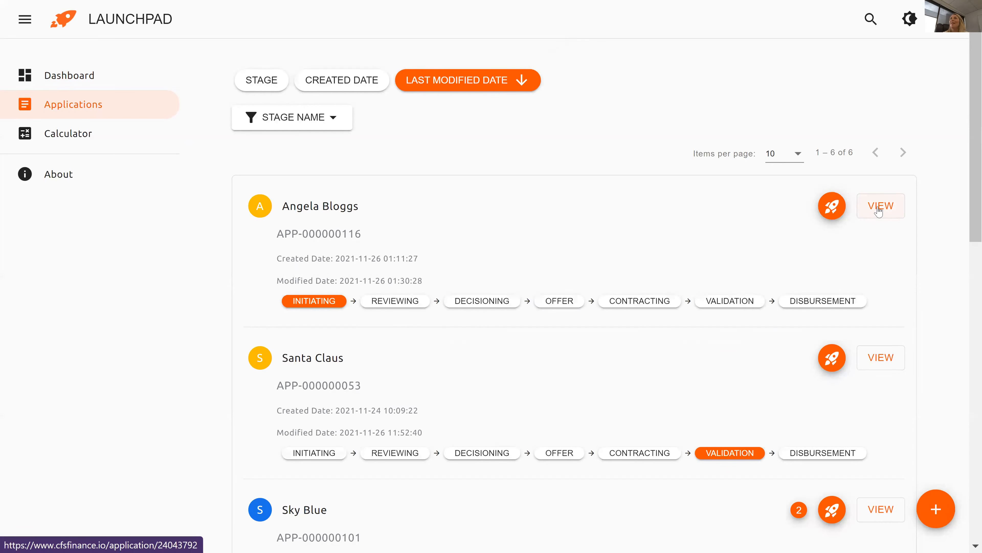
Open the latest application and start adding bank statements for the borrower.
left_click(879, 209)
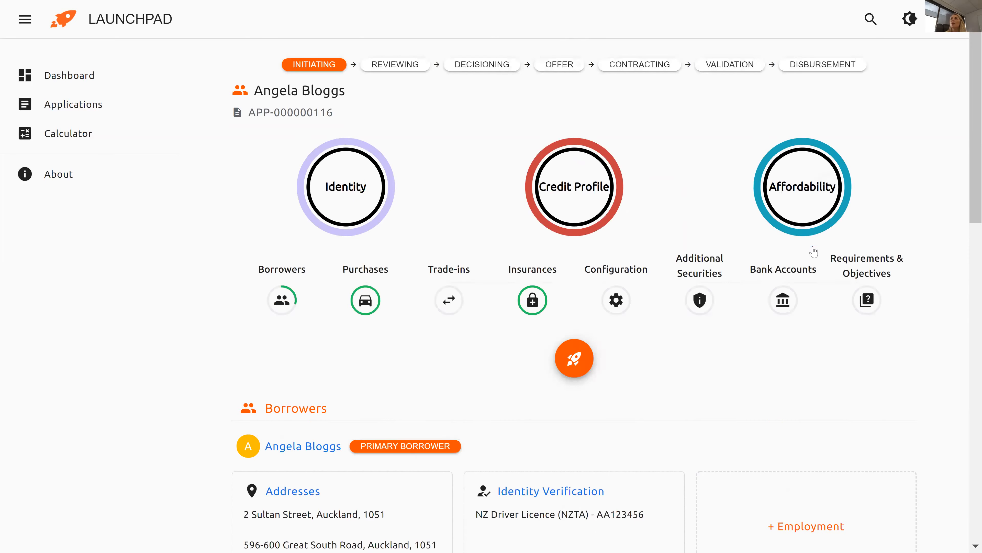
scroll(814, 252, "down", 5)
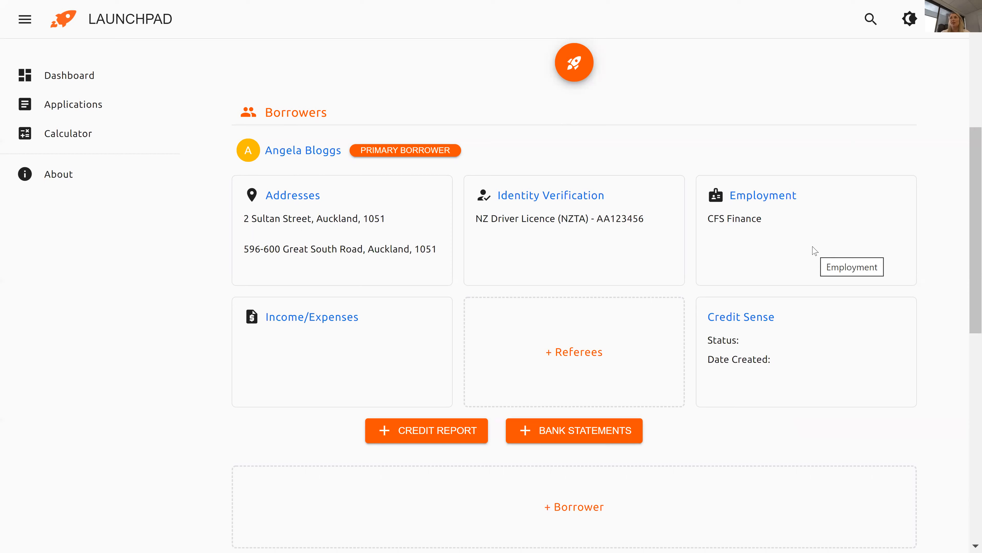
left_click(577, 434)
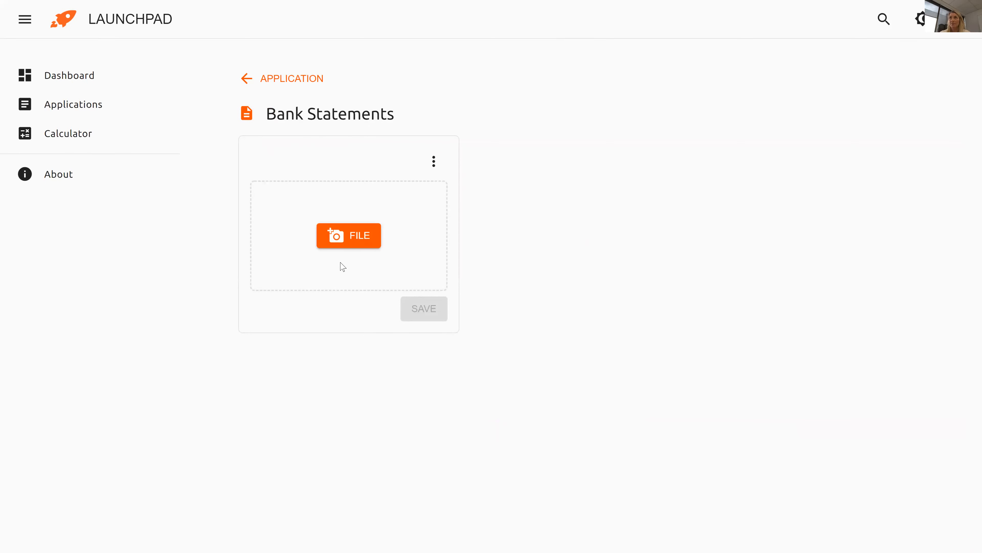
Return from Bank Statements to the application summary and review its Credit Sense, CCI, GAP and MBI cards.
left_click(243, 83)
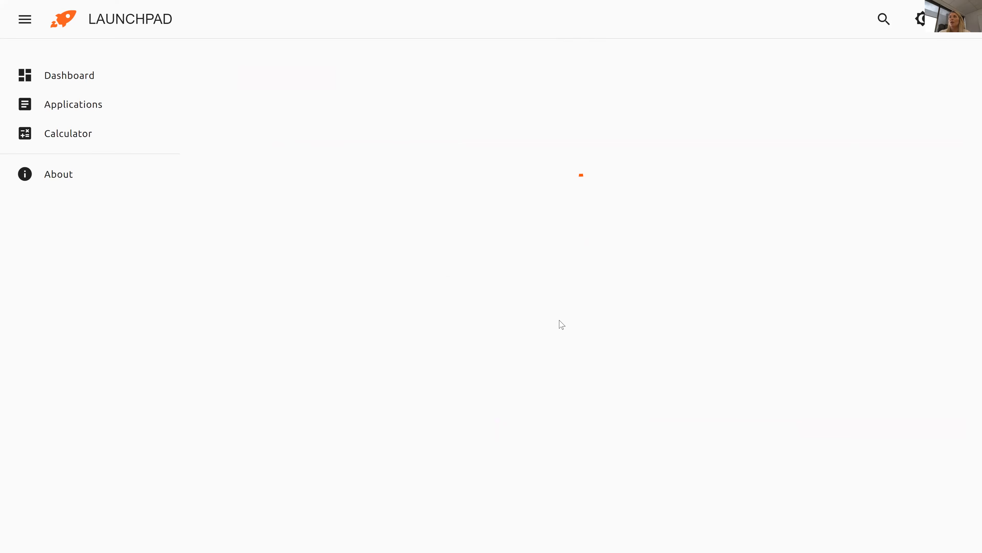
scroll(560, 325, "down", 4)
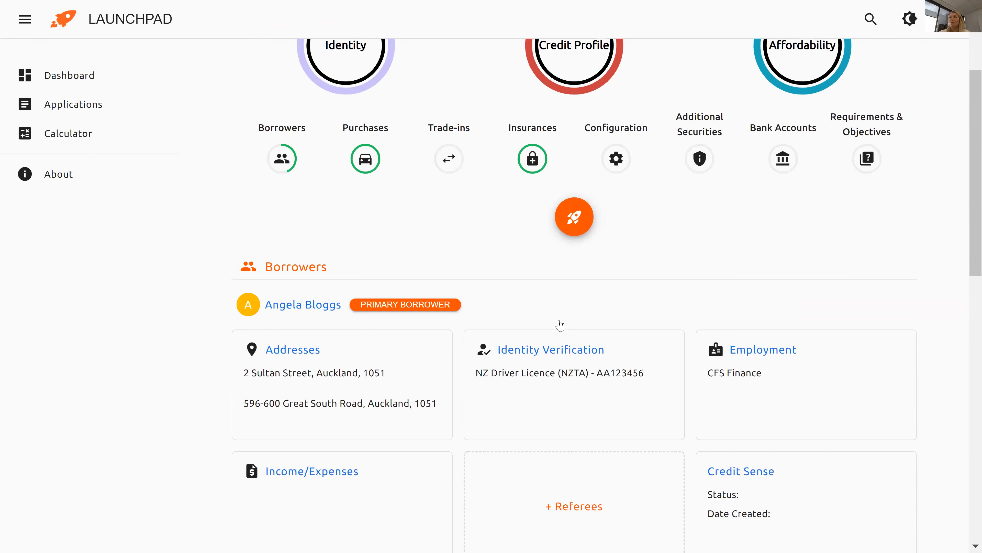
scroll(560, 325, "down", 4)
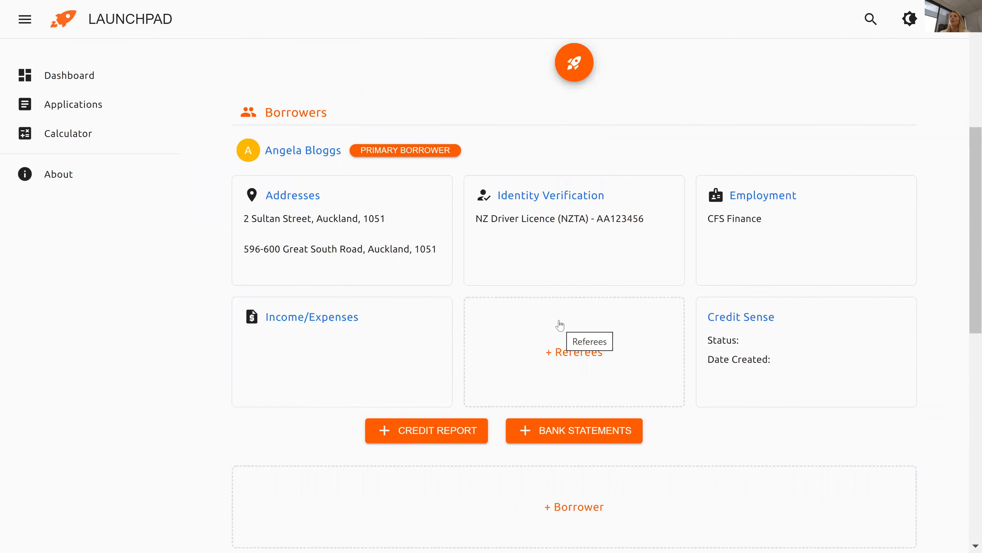
left_click_drag(970, 238, 969, 248)
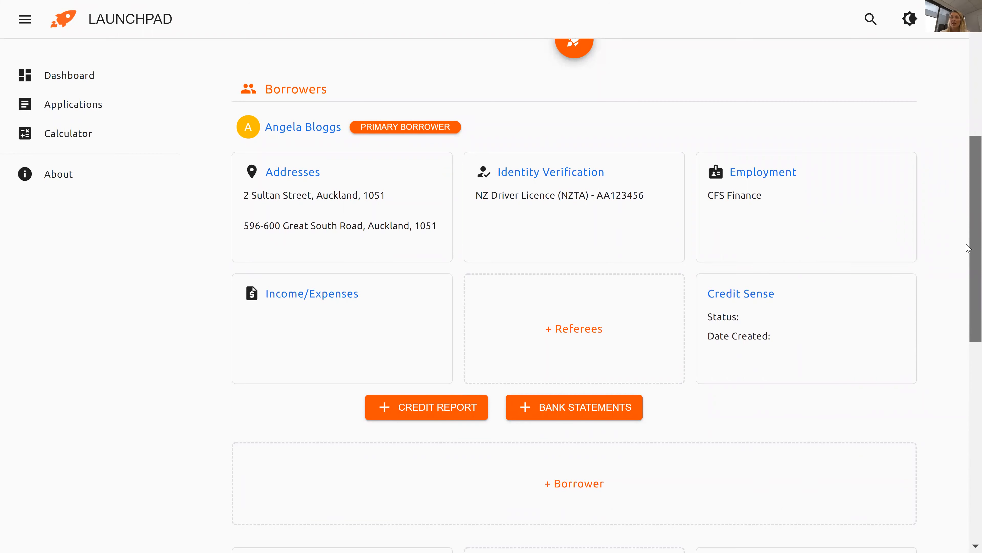
left_click_drag(969, 249, 968, 353)
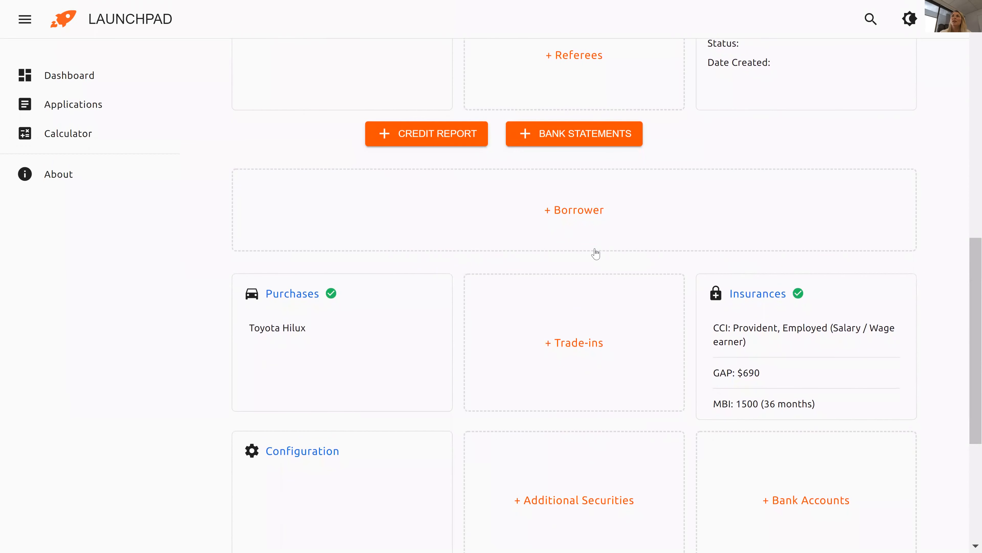
scroll(390, 182, "up", 2)
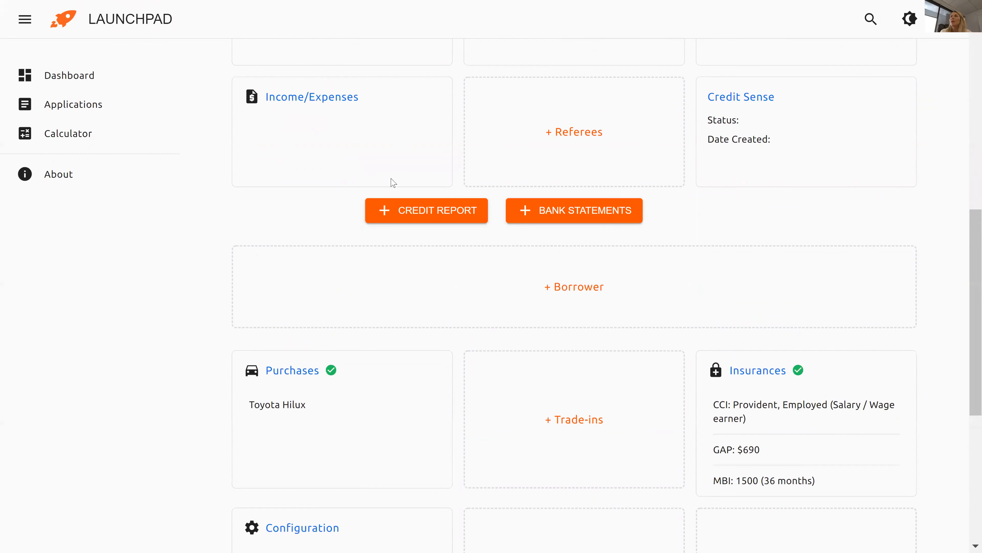
left_click(342, 102)
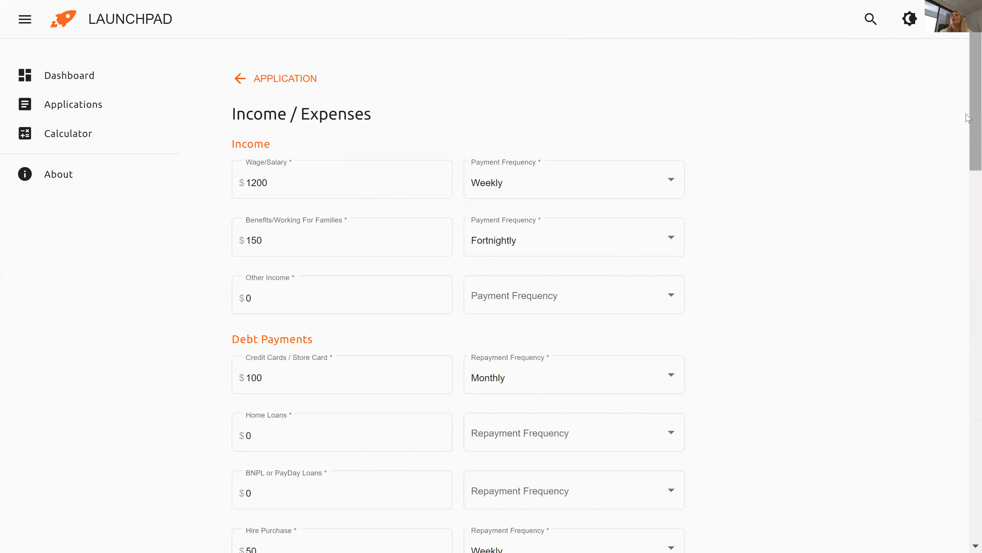
left_click(251, 80)
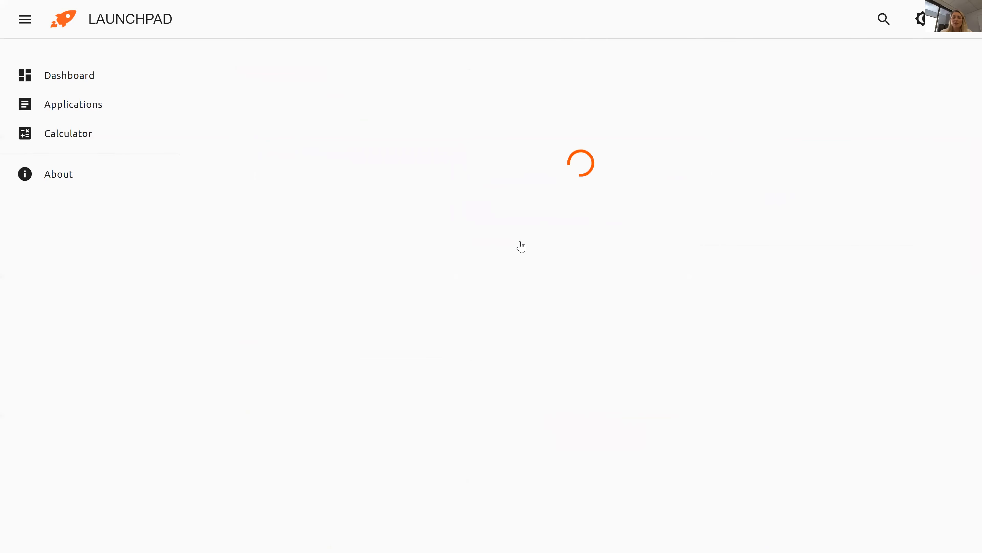
scroll(523, 247, "down", 1)
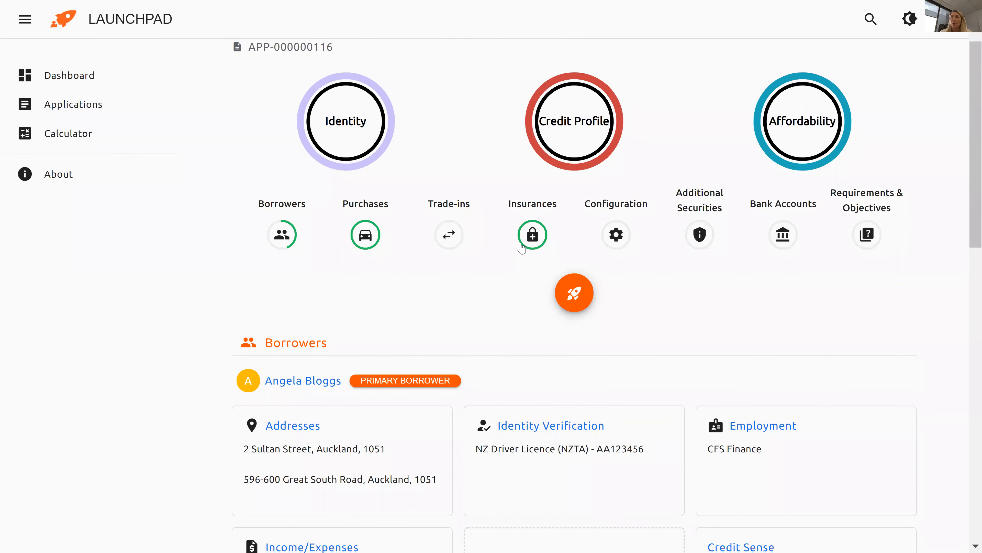
scroll(523, 246, "down", 5)
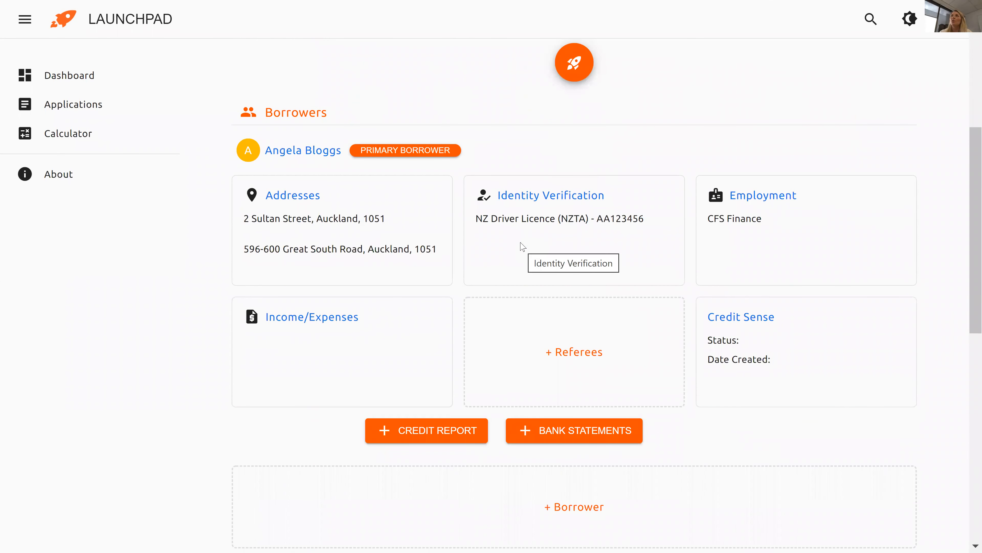
scroll(523, 247, "up", 2)
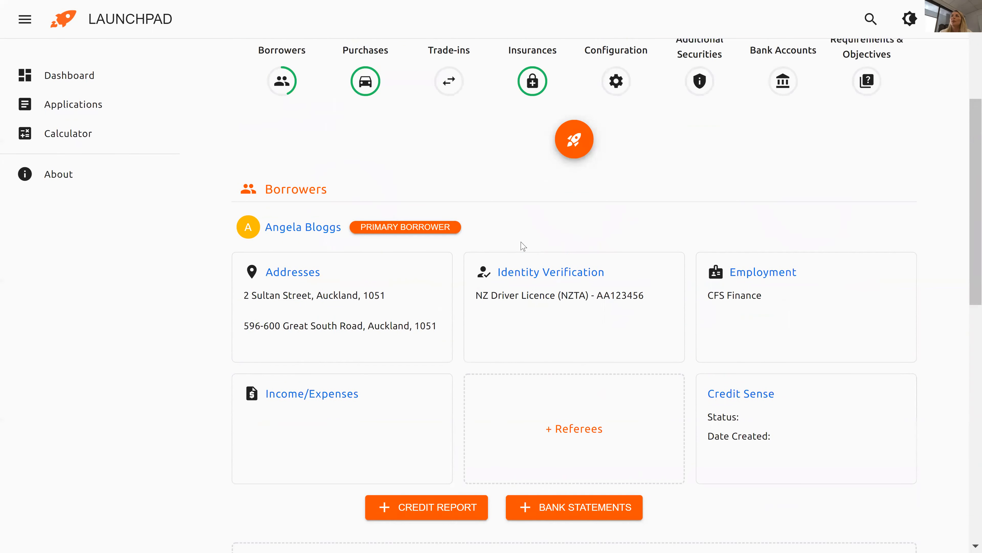
scroll(523, 246, "up", 6)
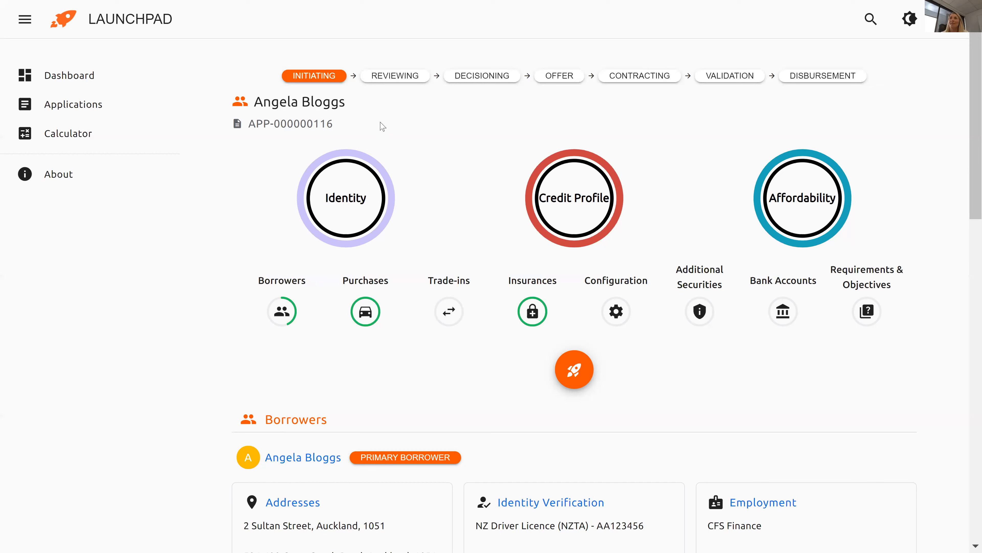
Glance at the application's Privacy Statement step, then return to the applications list.
left_click_drag(968, 103, 968, 165)
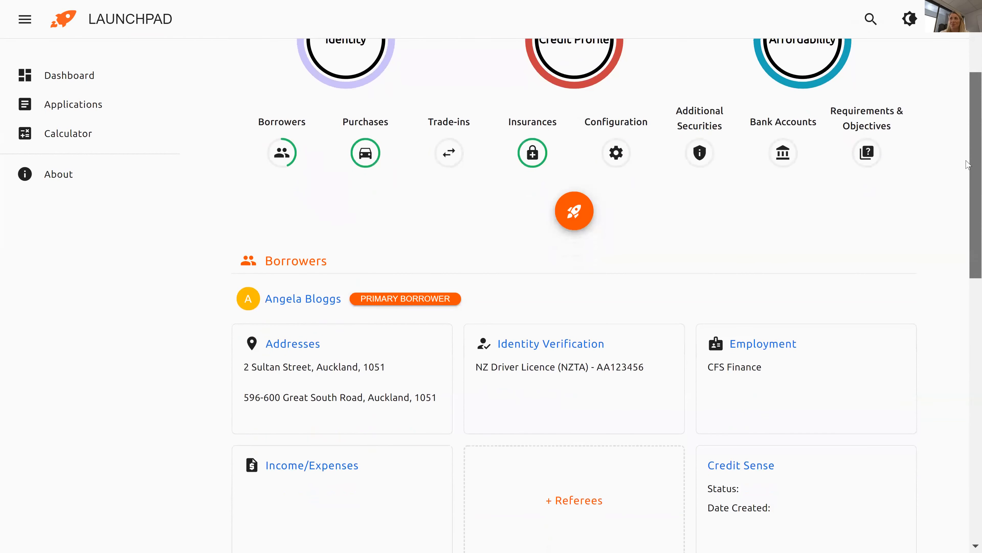
left_click(582, 219)
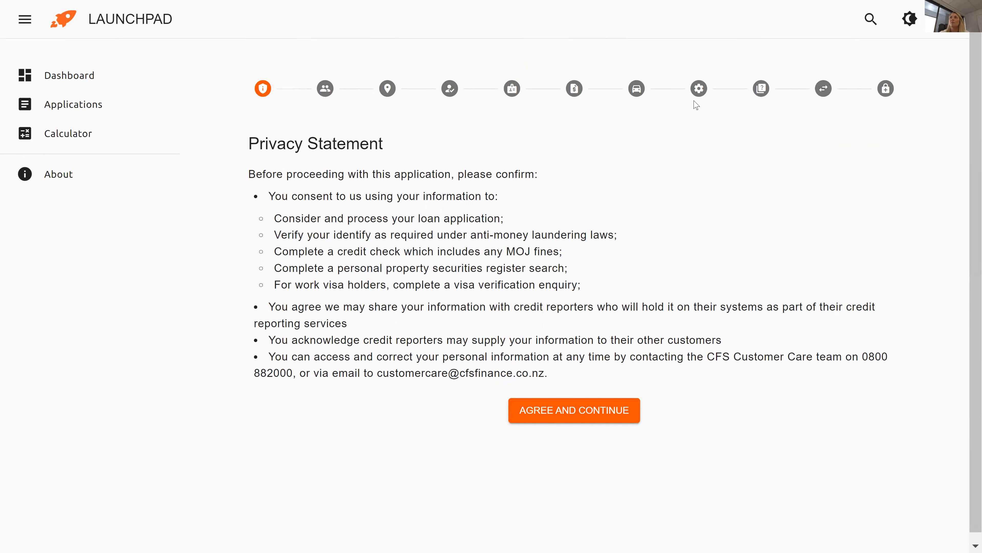
left_click(50, 105)
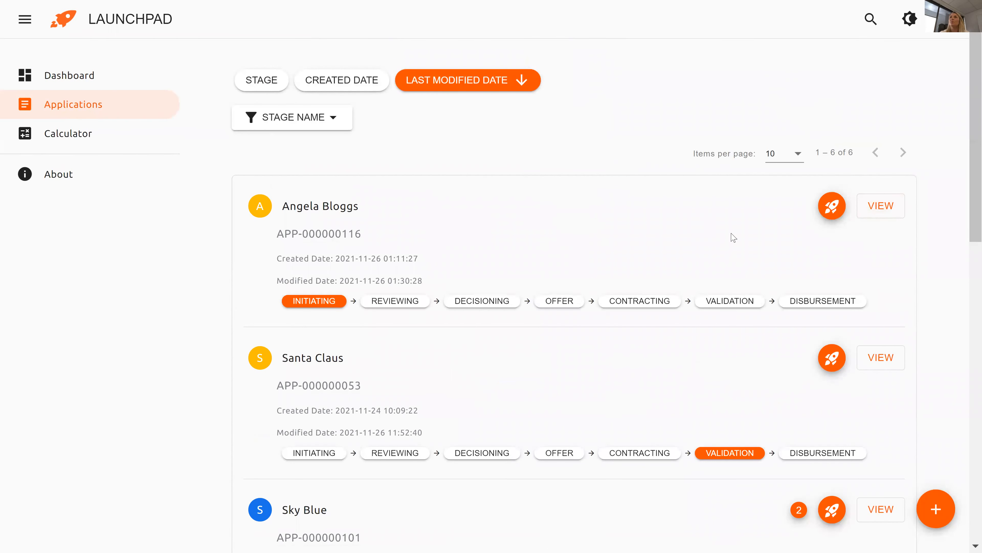
Open the initiating-stage application and scroll down to its Borrowers cards.
left_click(888, 214)
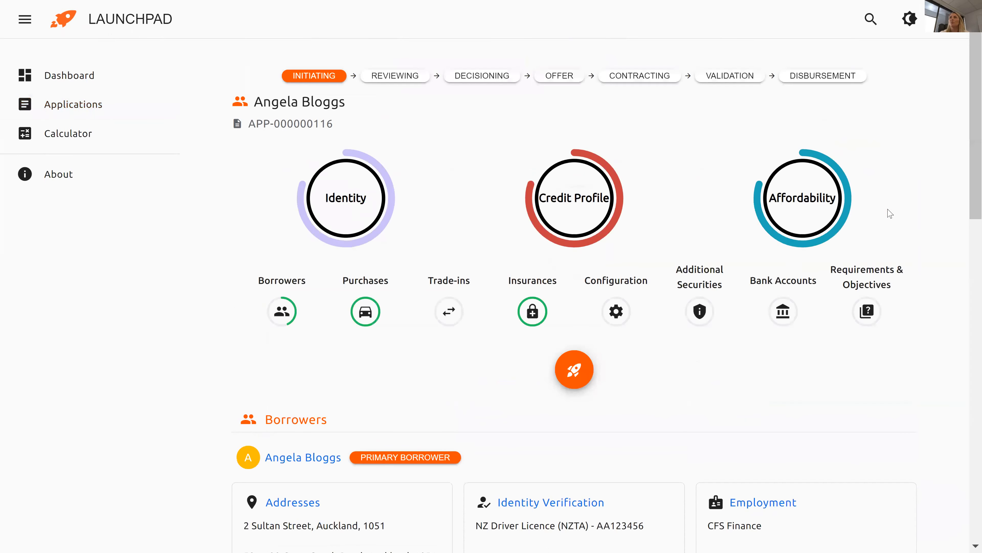
scroll(968, 210, "down", 2)
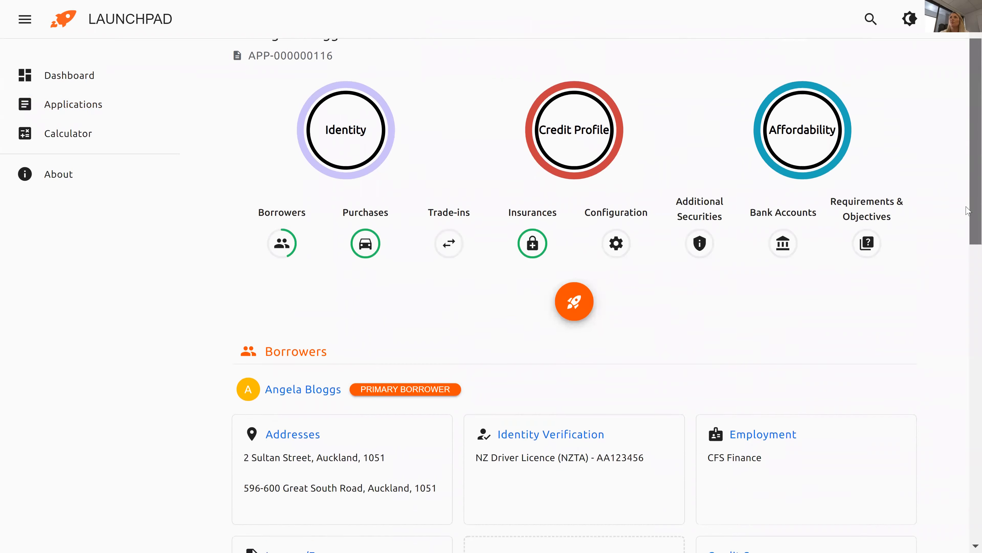
scroll(968, 211, "down", 6)
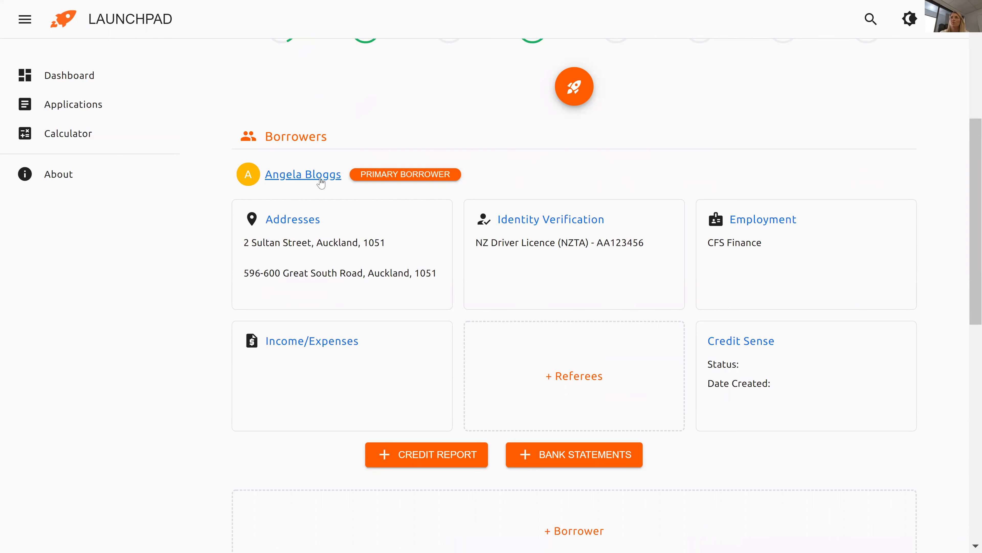
left_click_drag(968, 126, 954, 148)
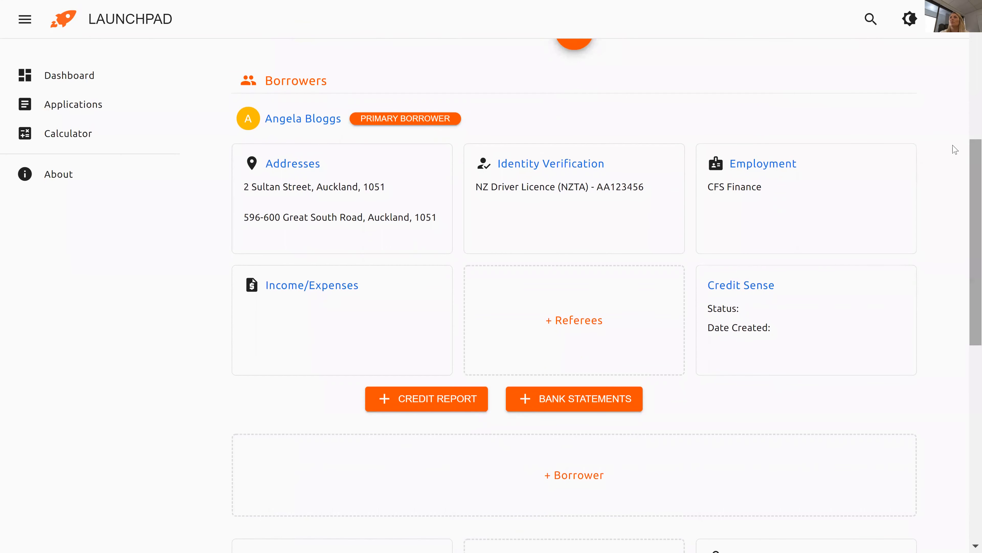
left_click(305, 128)
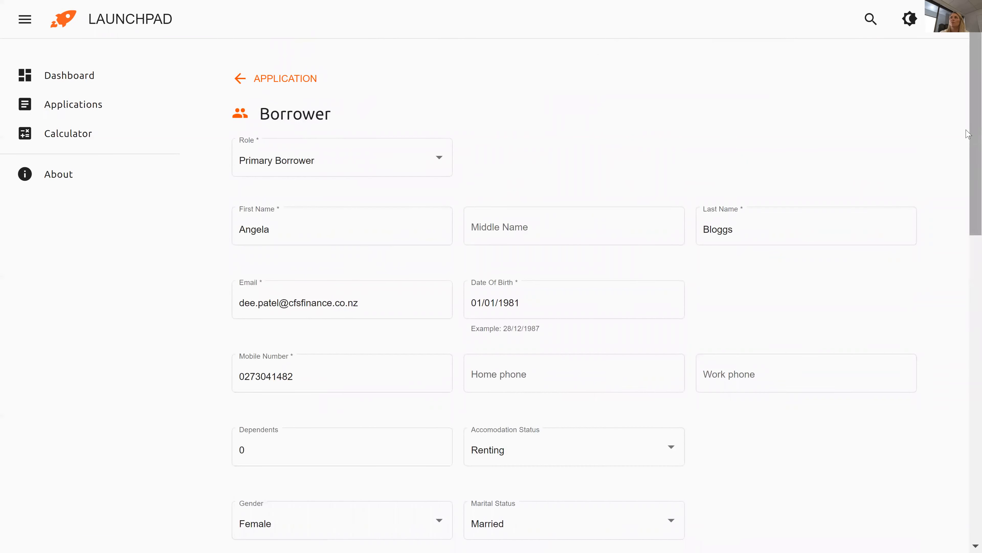
scroll(968, 133, "down", 5)
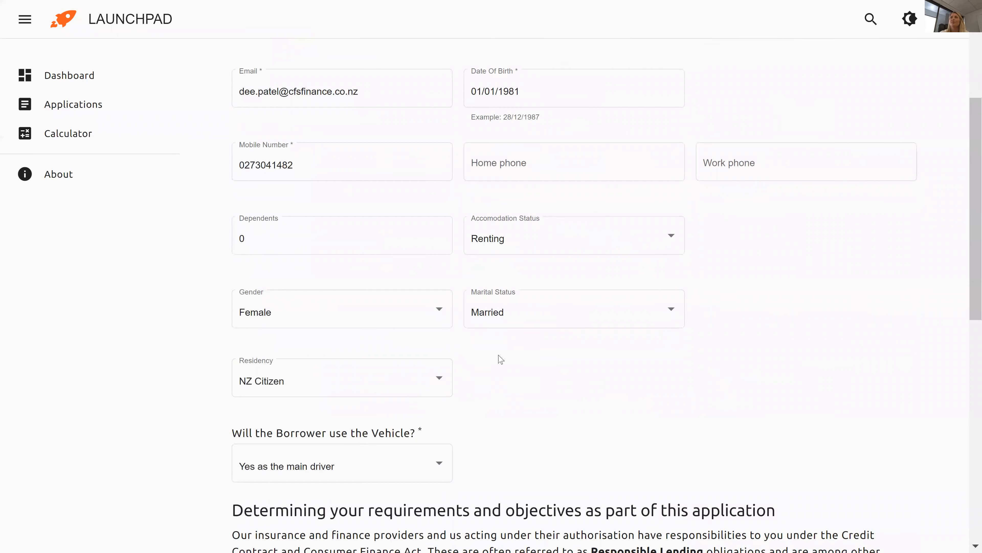
left_click_drag(968, 171, 967, 93)
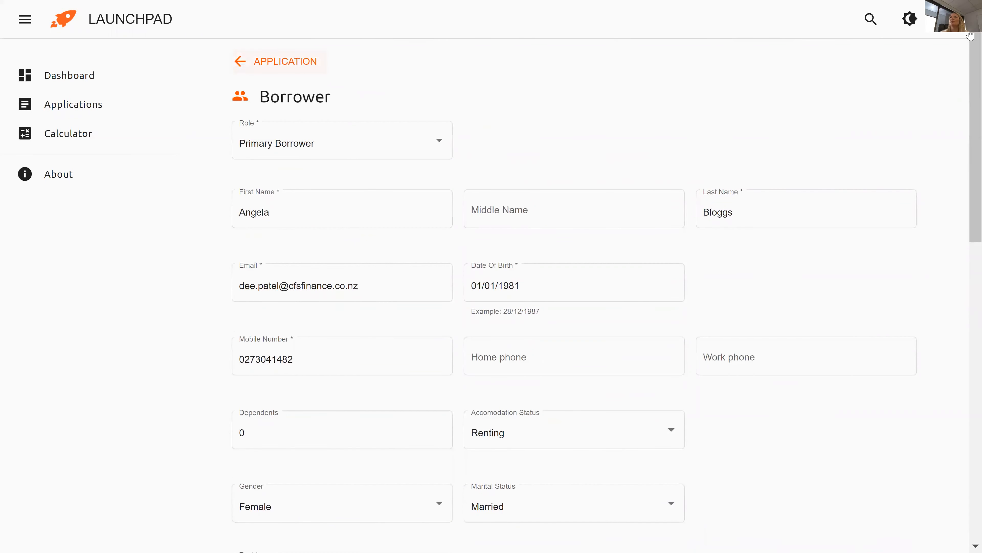
scroll(968, 93, "down", 2)
left_click_drag(969, 93, 968, 377)
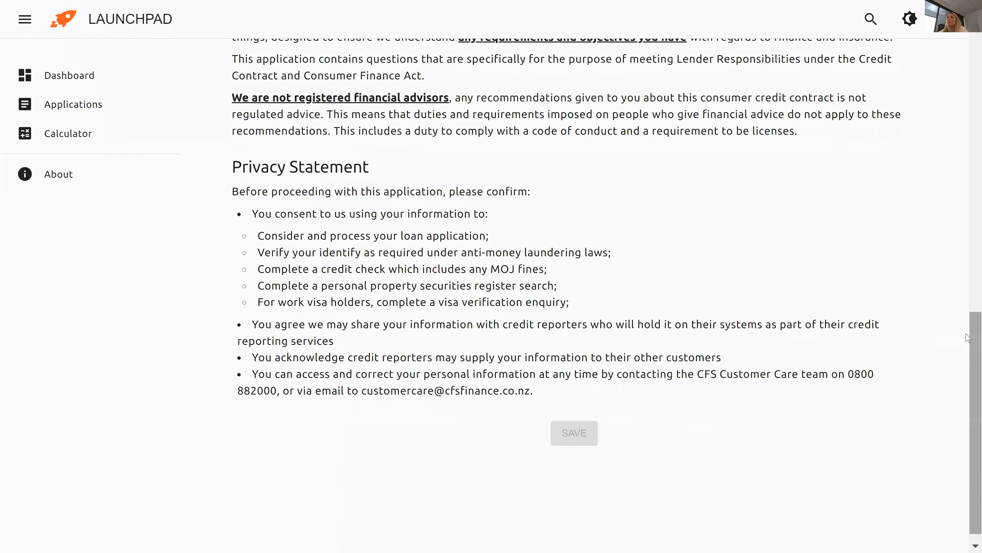
left_click_drag(968, 337, 964, 39)
left_click(253, 85)
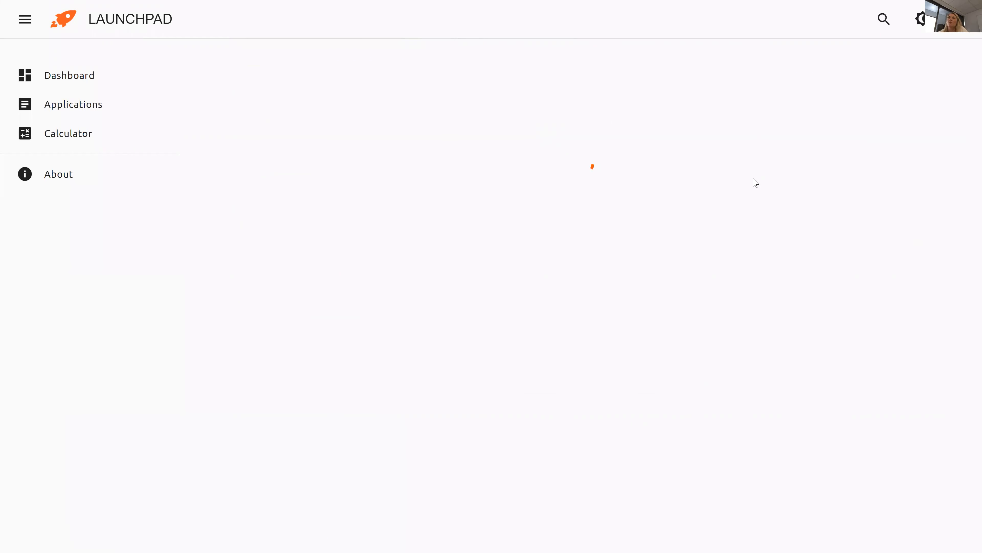
Start a blank Co-Borrower form, look it over, then return to the application overview.
left_click_drag(968, 156, 968, 318)
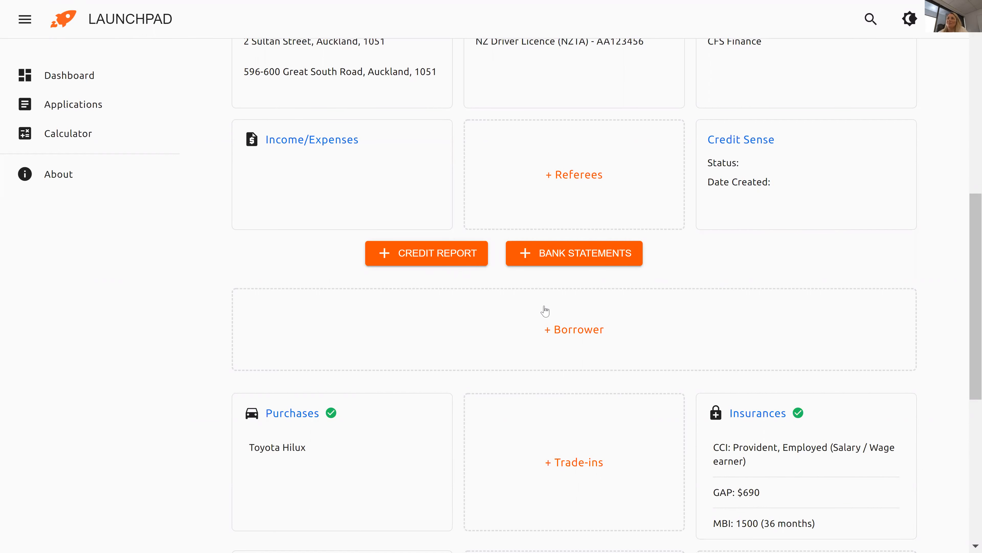
left_click(560, 334)
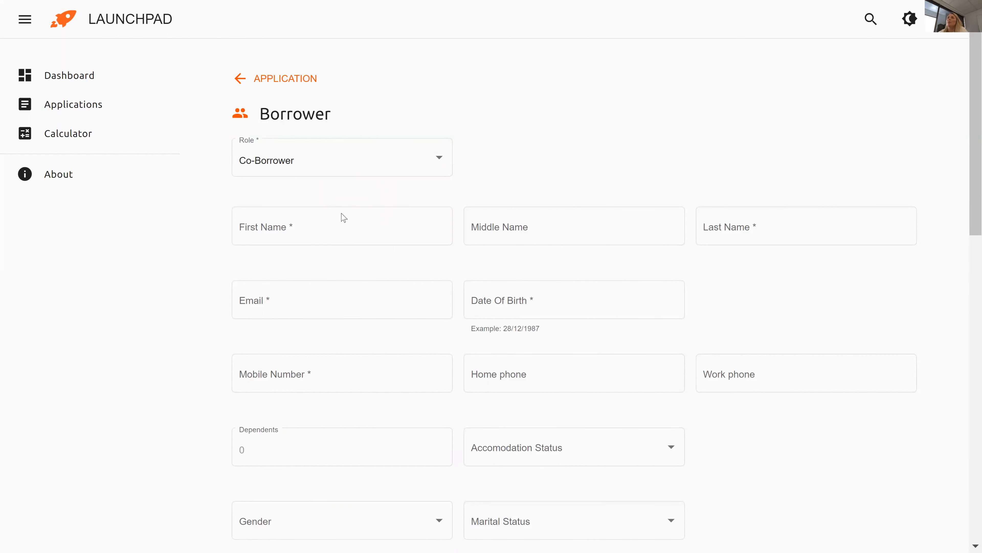
mouse_move(969, 128)
left_mouse_down()
mouse_move(968, 207)
mouse_move(967, 130)
left_mouse_up()
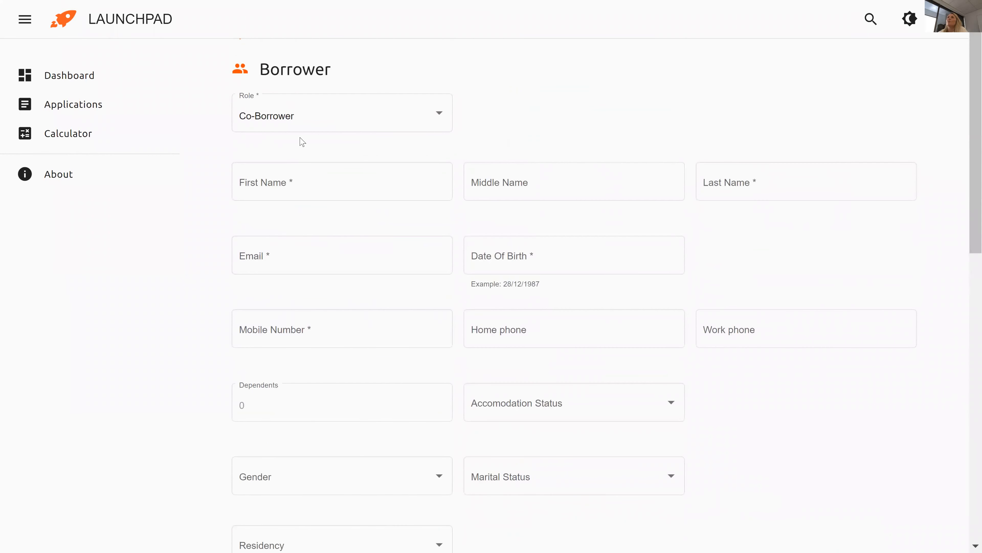
left_click_drag(970, 170, 970, 152)
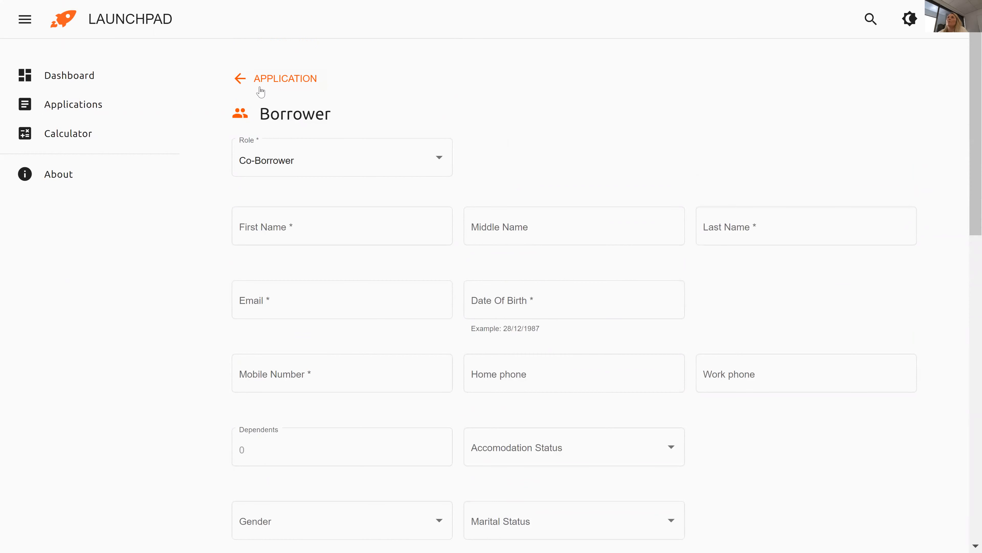
left_click(247, 88)
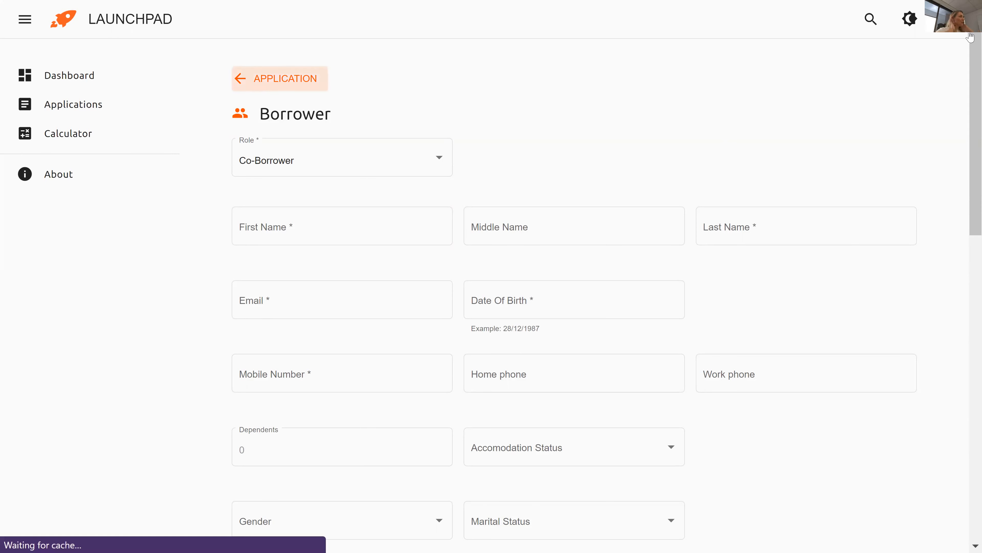
Scroll down the application page and start a new bank account entry.
left_click_drag(968, 74, 968, 346)
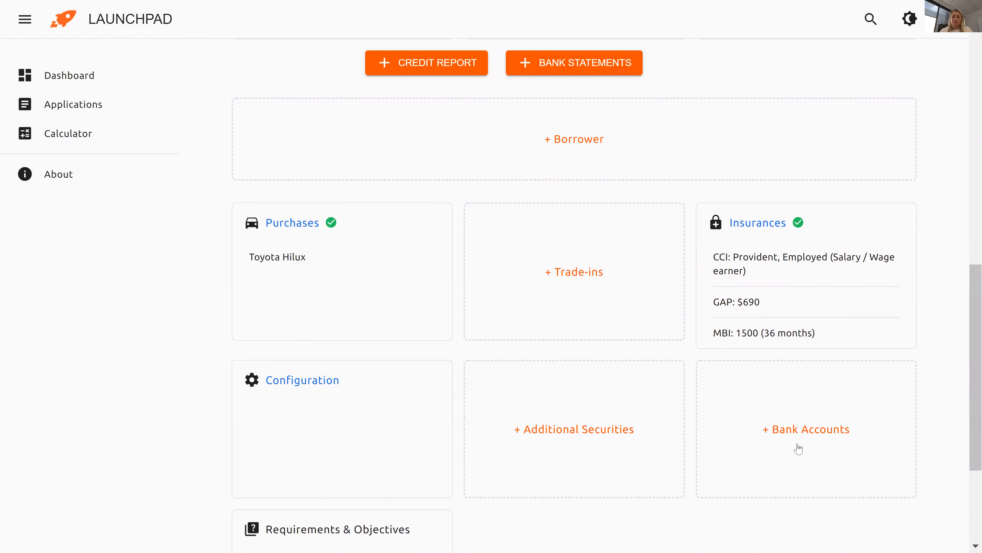
left_click(802, 436)
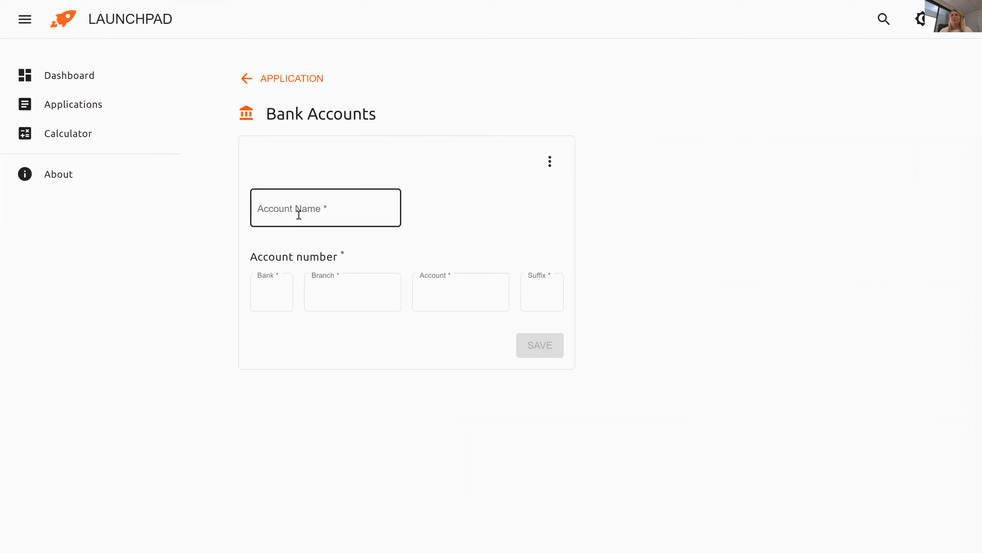
Leave the bank account form unsaved, review the Borrowers cards, then return to the applications list.
left_click(250, 77)
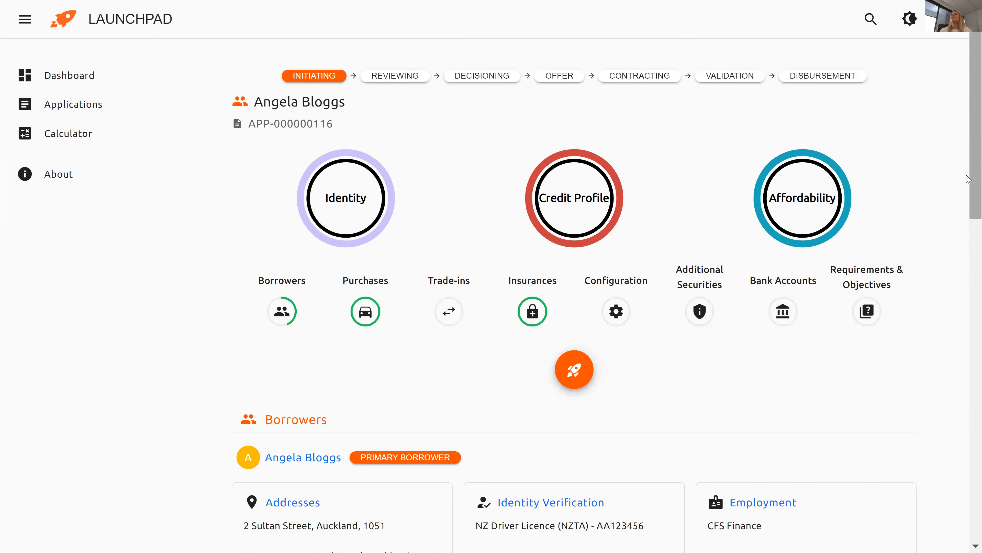
scroll(968, 210, "down", 2)
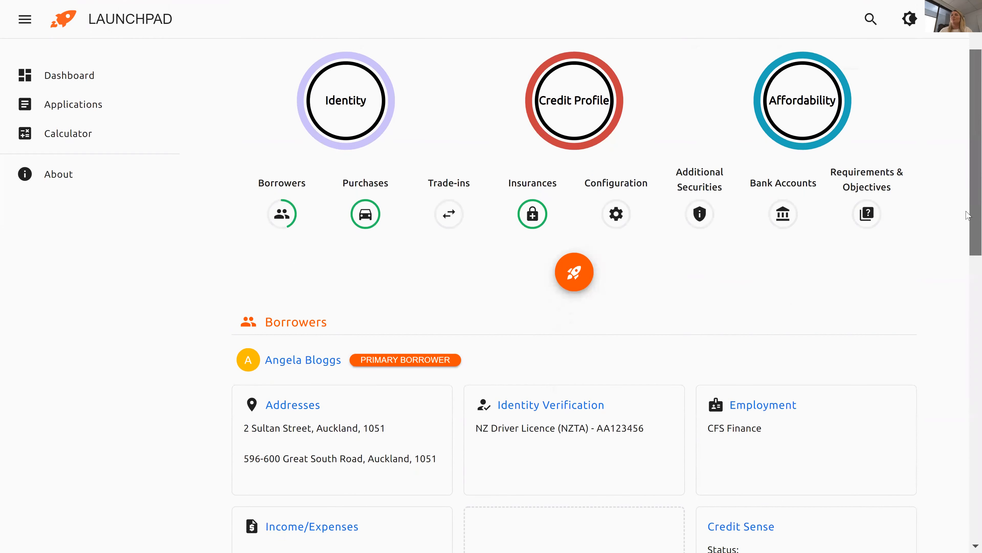
scroll(968, 228, "down", 3)
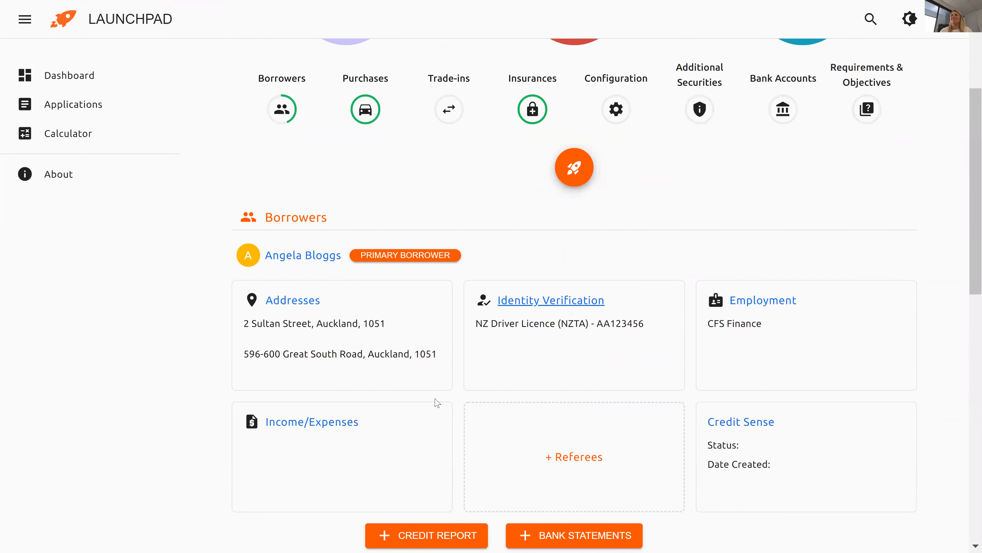
left_click_drag(968, 247, 968, 261)
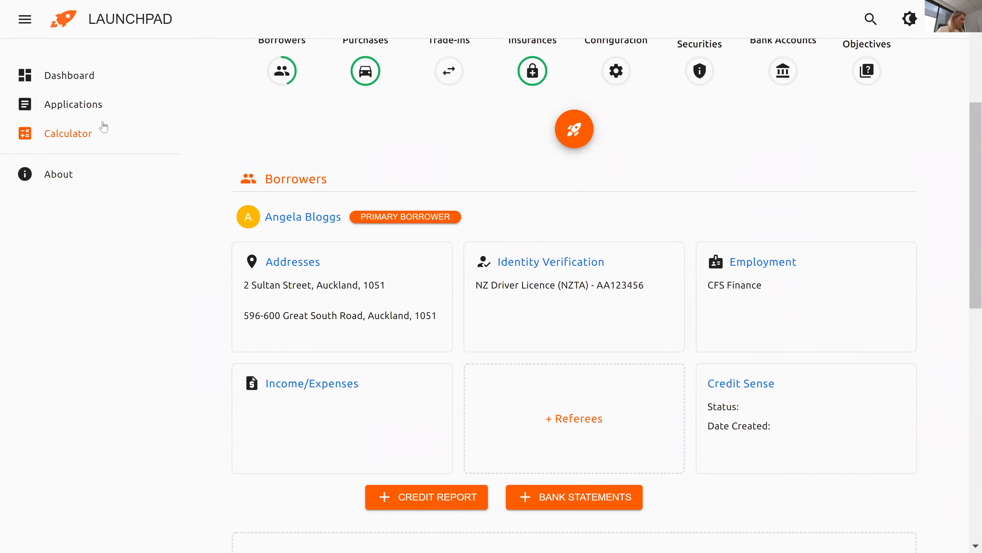
left_click(83, 107)
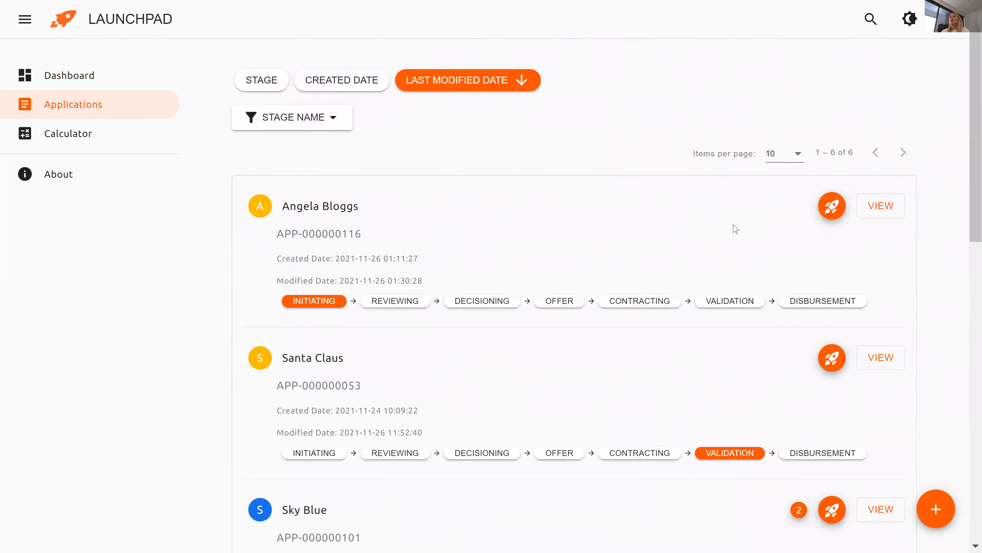
Open the Sales Test application in the Decisioning stage.
left_click_drag(967, 105, 968, 279)
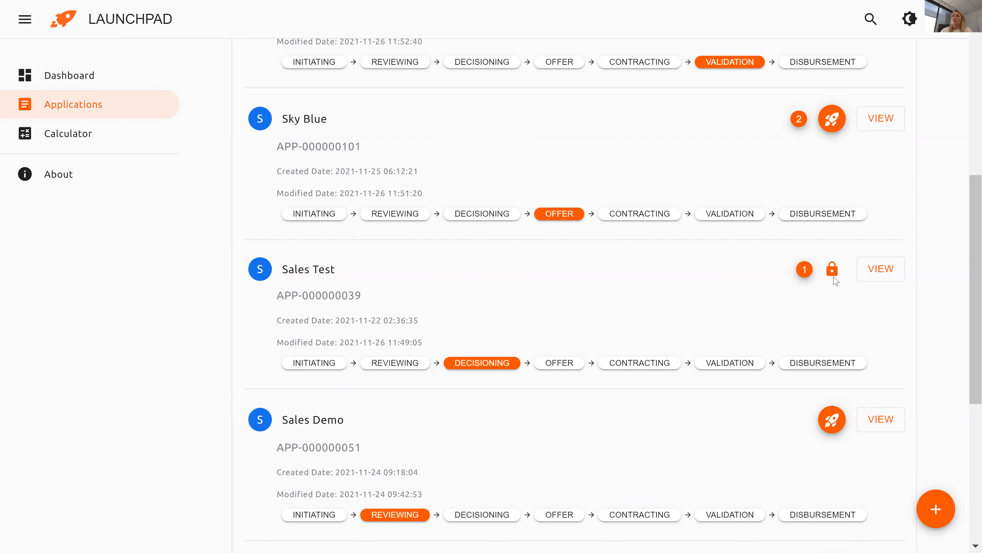
left_click(880, 274)
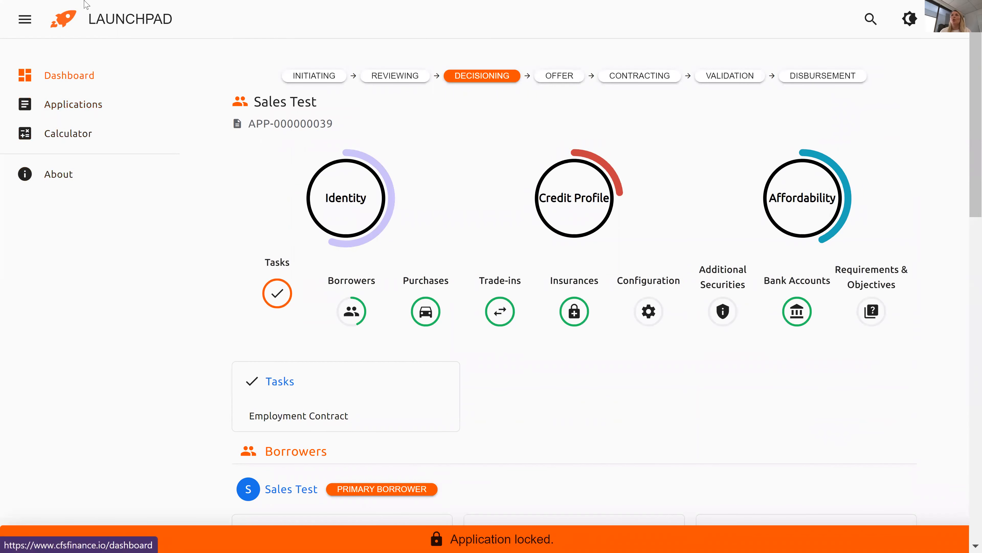
Go to the Dashboard to see application counts per stage.
left_click(97, 19)
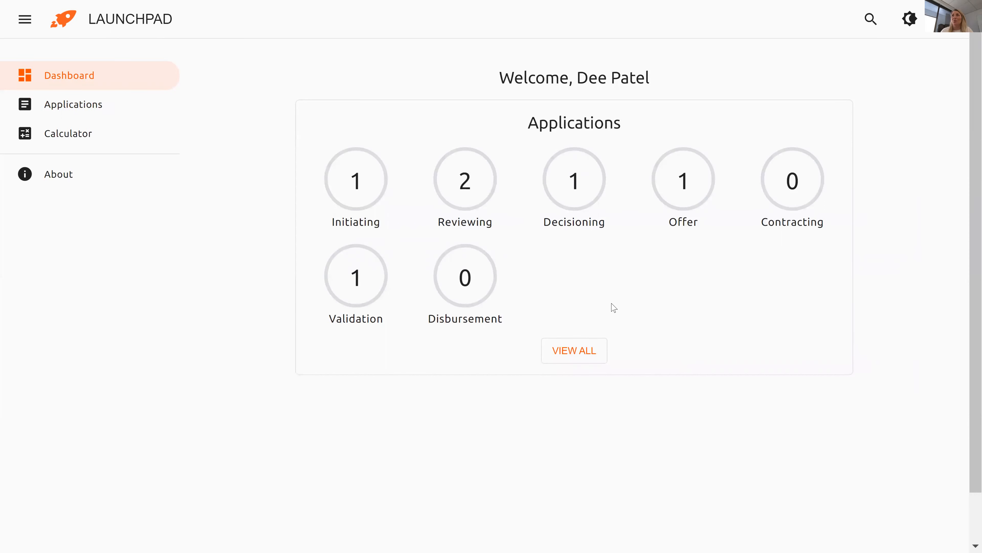
From the Reviewing count, widen the stage filter to Initiating, Reviewing, Decisioning, Offer, Contracting, Validation and Disbursement.
left_click(471, 189)
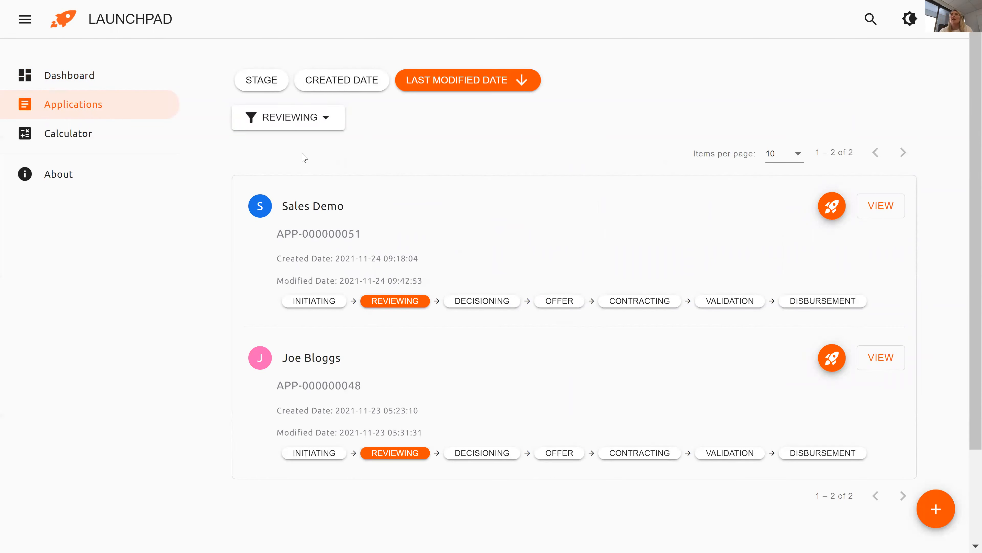
left_click(314, 125)
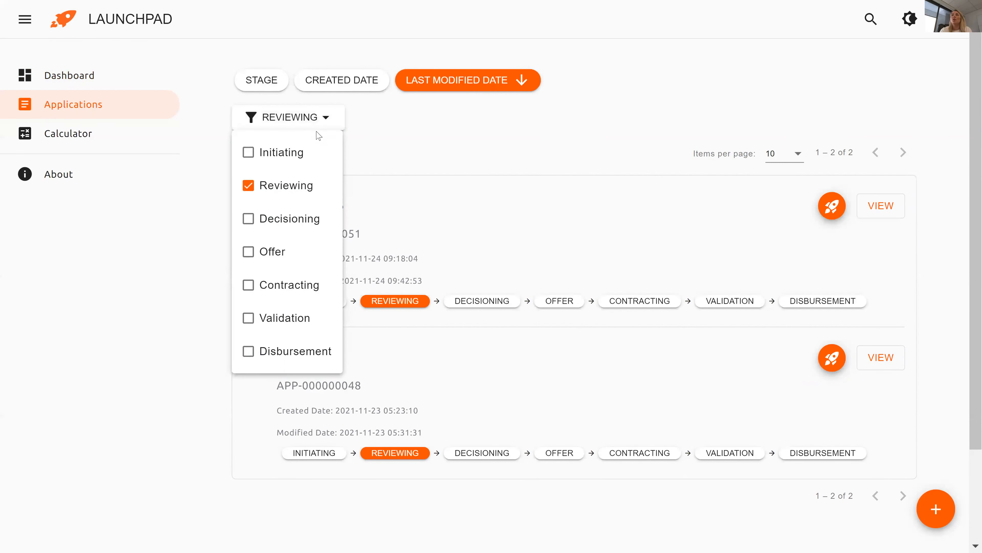
left_click(248, 286)
left_click(247, 253)
left_click(248, 185)
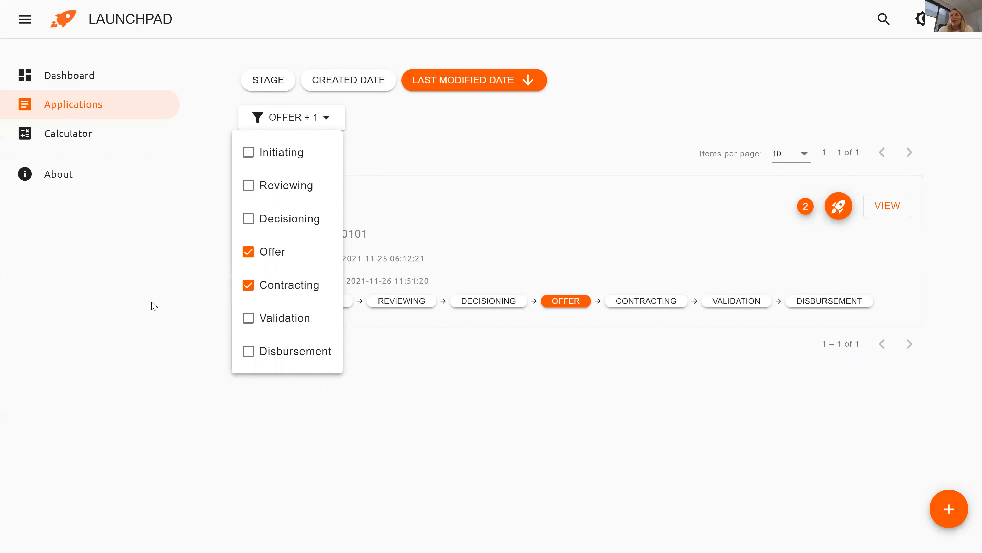
left_click(251, 155)
left_click(249, 186)
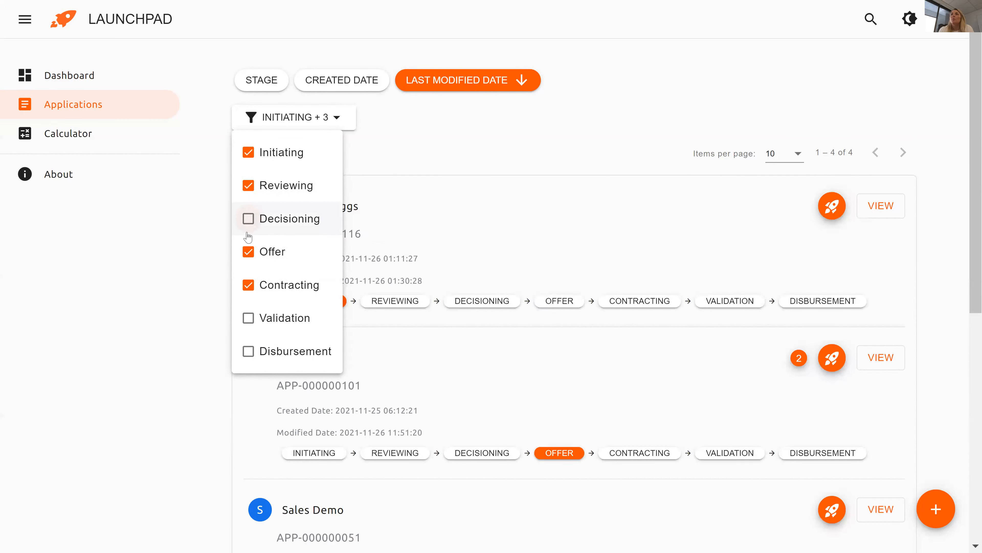
left_click(248, 219)
left_click(249, 318)
left_click(249, 352)
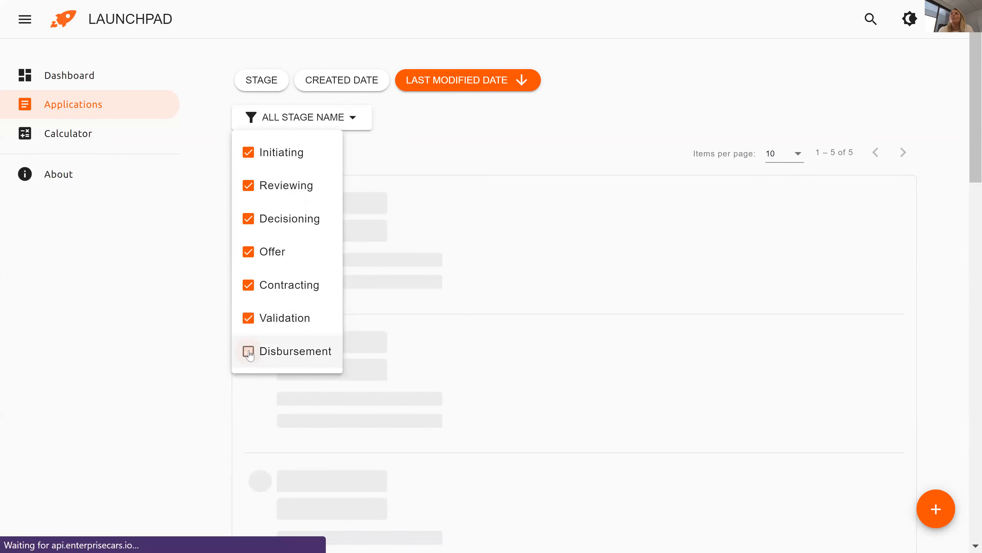
left_click(123, 360)
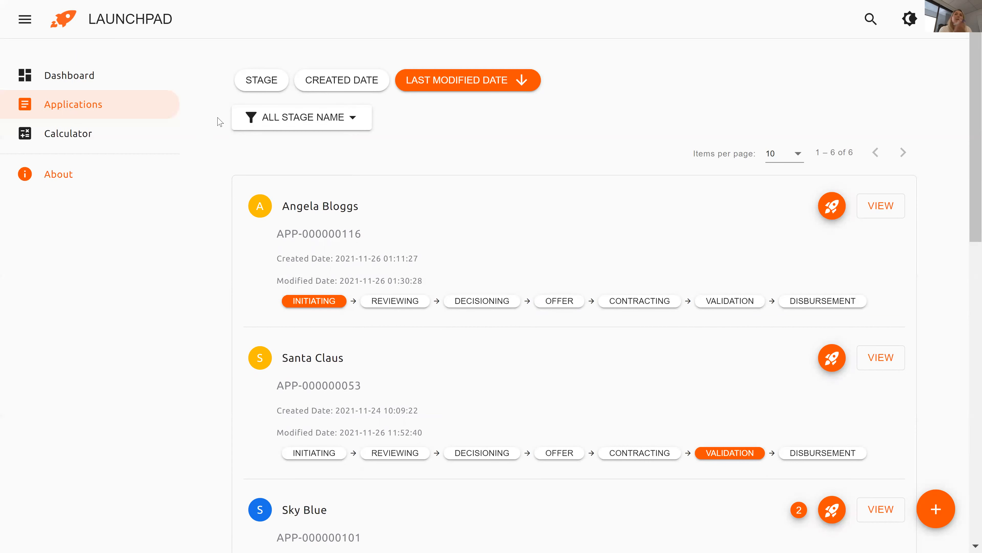
Submit the Initiating-stage application so it moves to Reviewing.
left_click(865, 214)
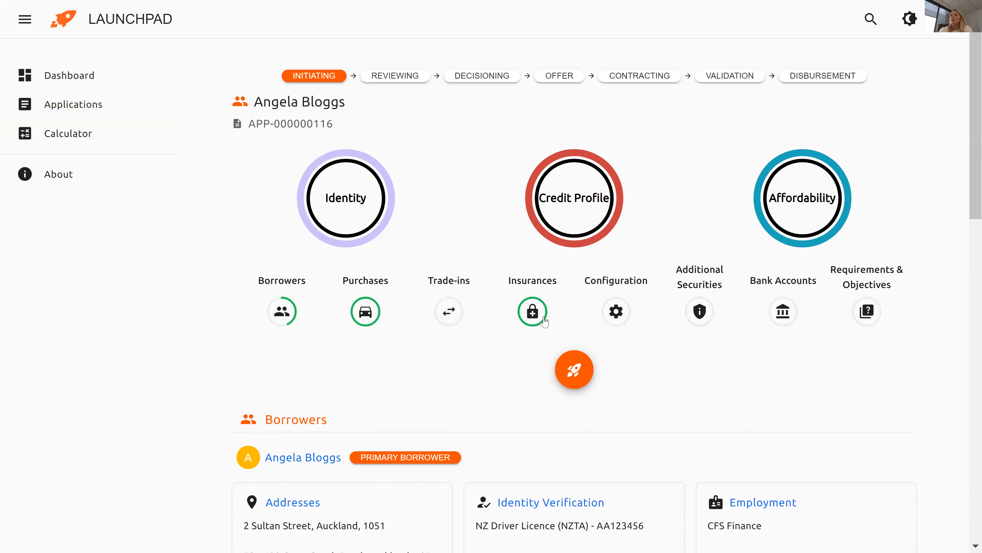
scroll(546, 321, "down", 5)
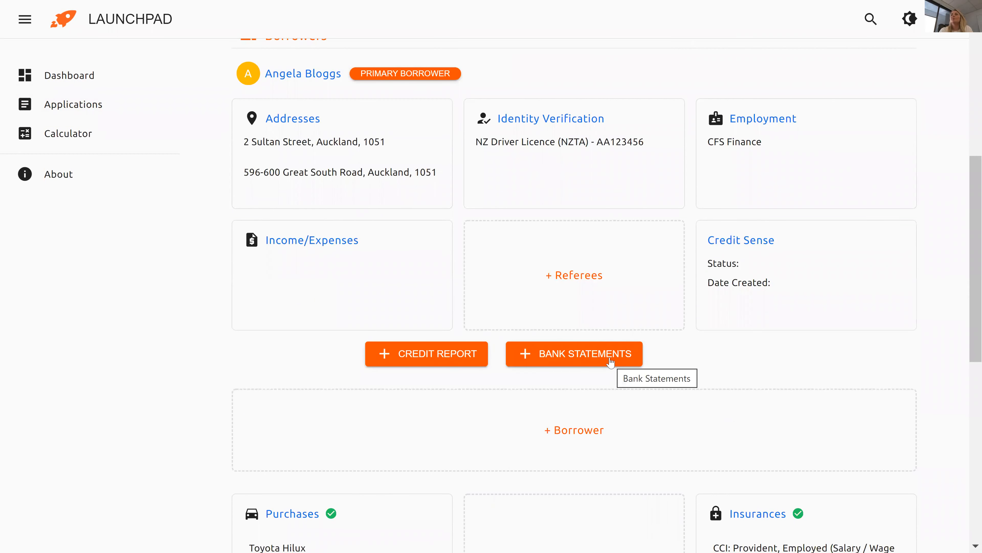
scroll(610, 363, "down", 4)
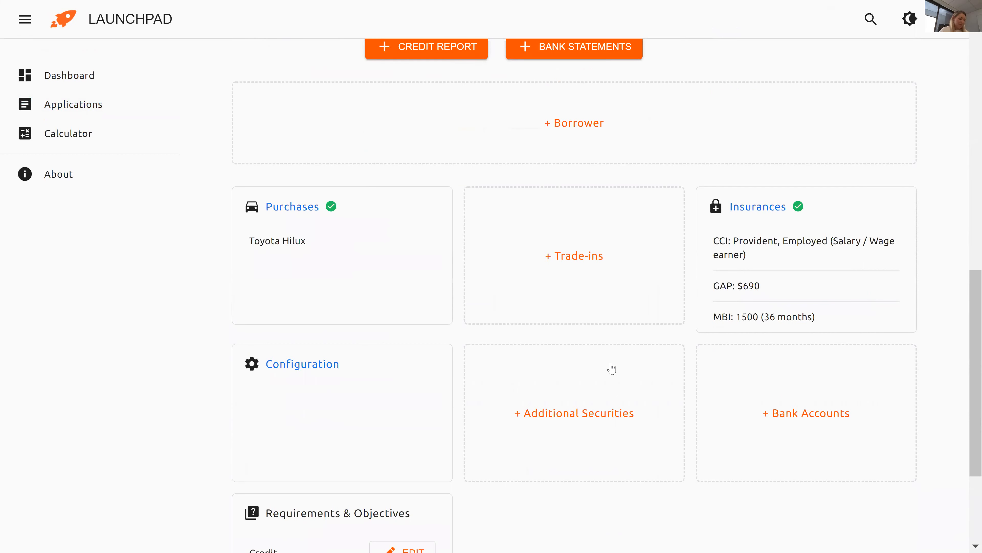
scroll(611, 368, "down", 2)
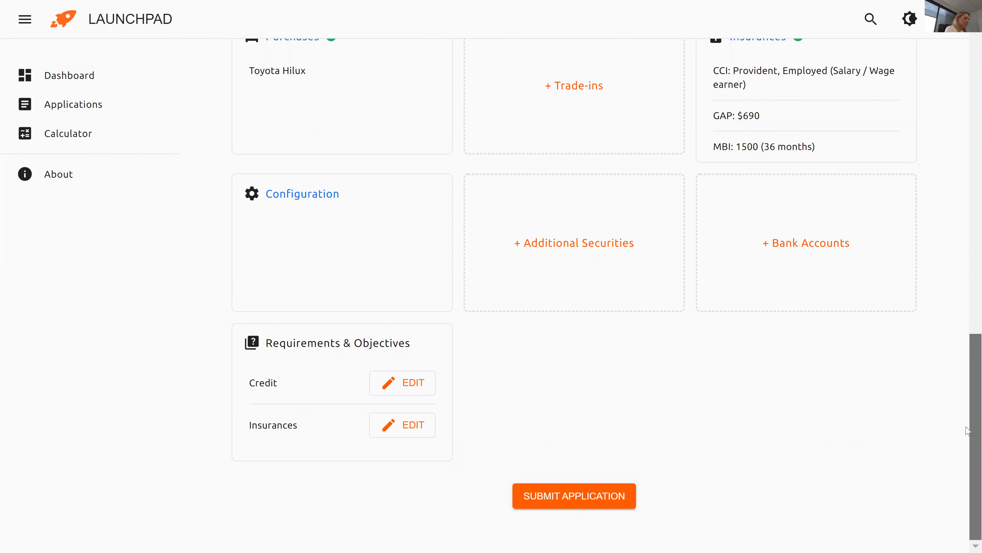
left_click(576, 497)
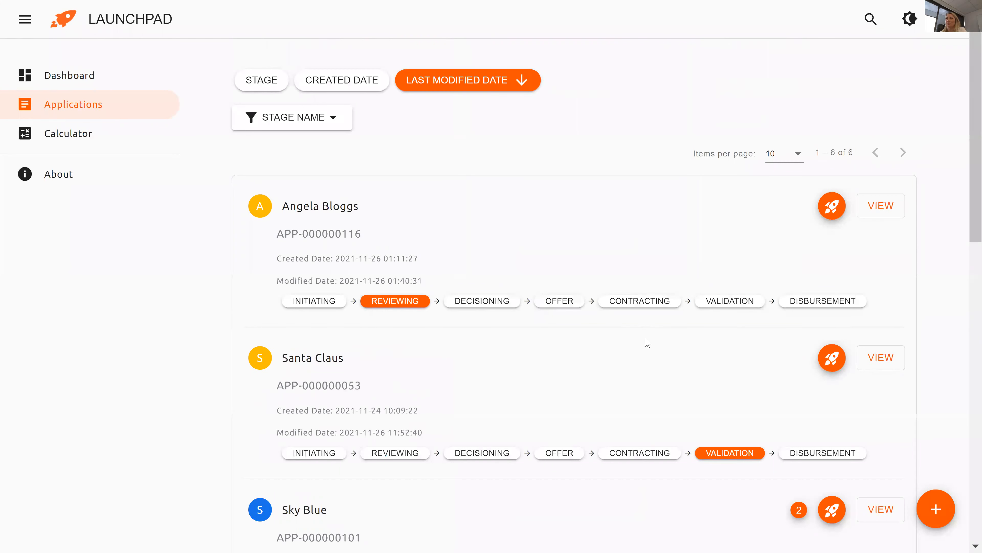
Open the approved Offer-stage application and view its visa and employment agreement tasks.
scroll(644, 342, "down", 4)
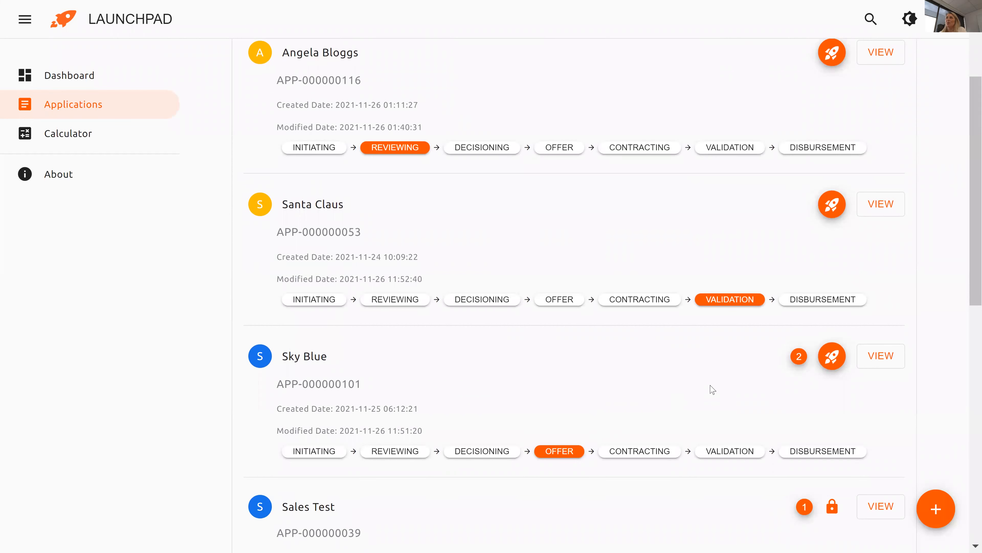
left_click(864, 355)
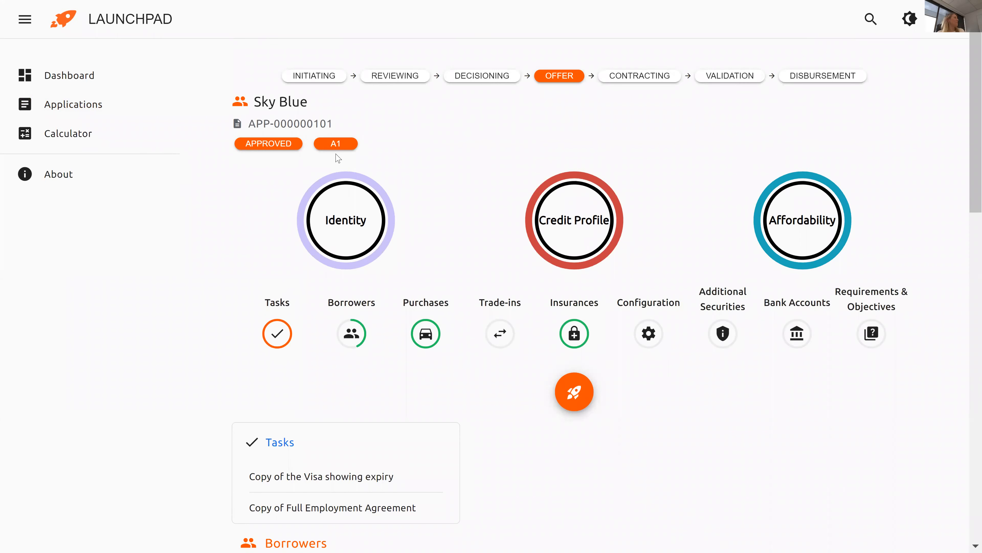
scroll(333, 171, "down", 2)
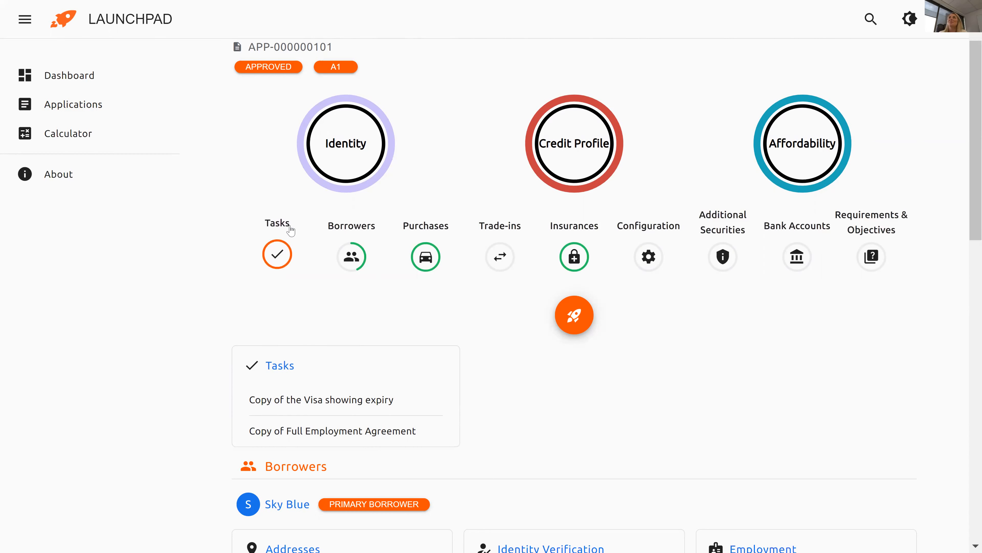
Mark the Visa copy task as done, then return to the applications list.
left_click(282, 368)
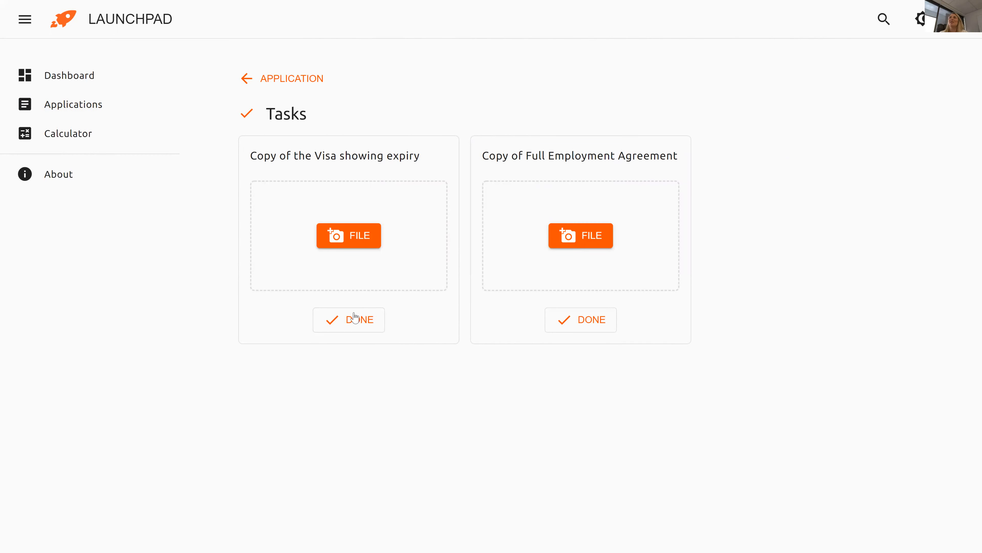
left_click(335, 329)
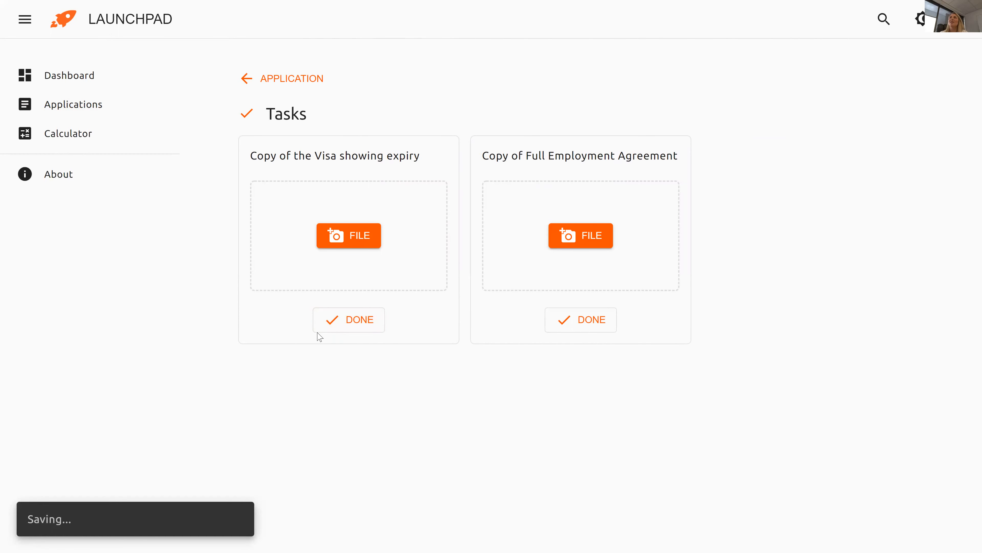
left_click(250, 87)
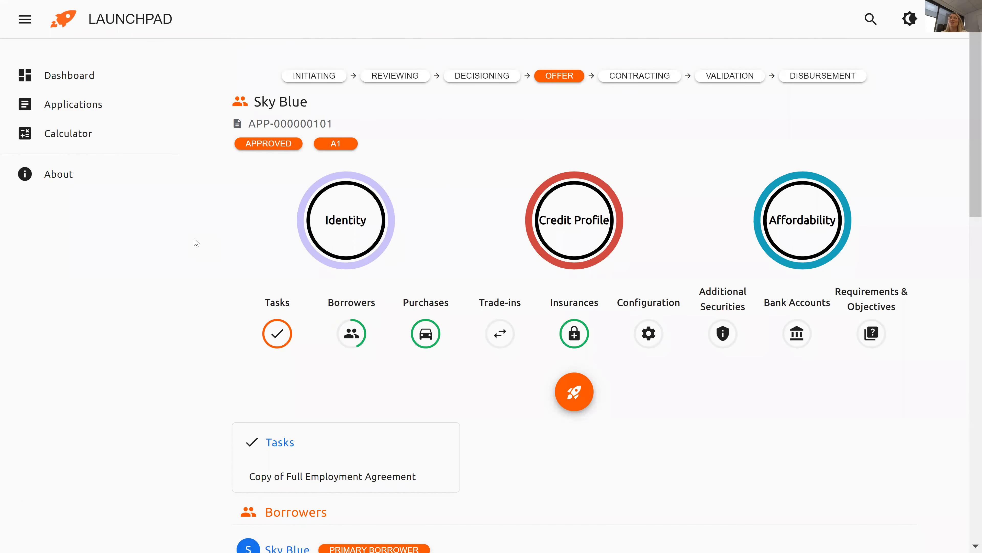
left_click(79, 109)
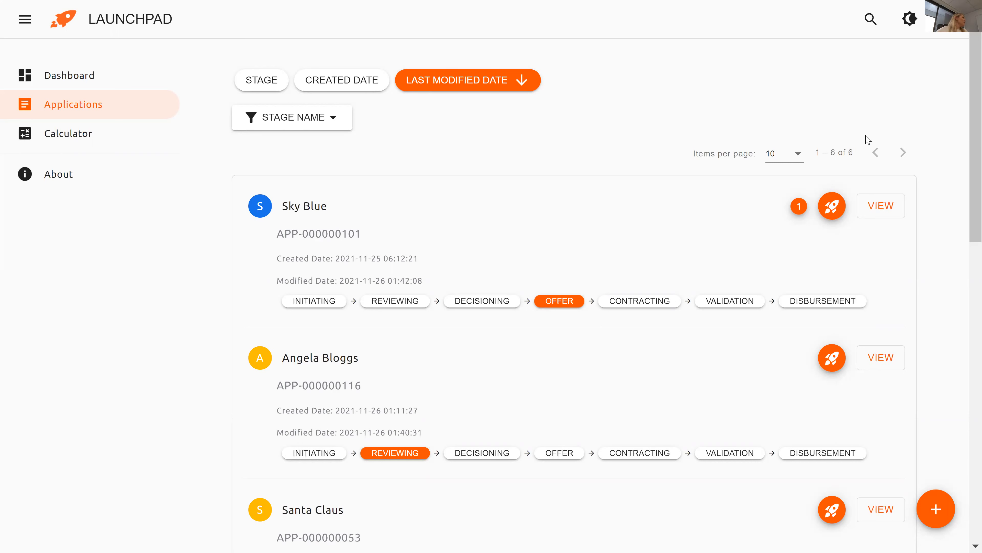
Scroll down the applications list below the Offer-stage application.
scroll(968, 161, "down", 1)
scroll(963, 161, "down", 1)
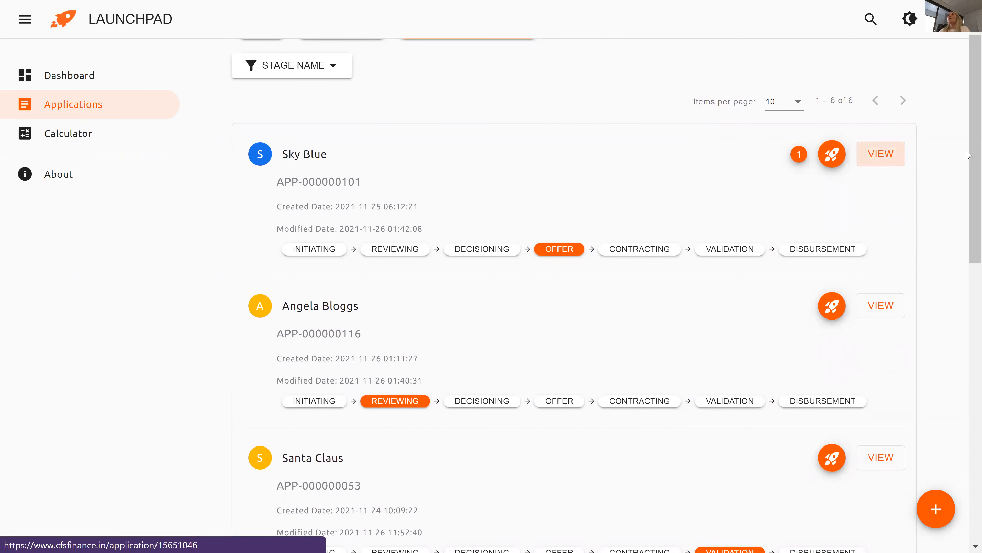
Open the Offer-stage application and review its loan configuration.
left_click(881, 154)
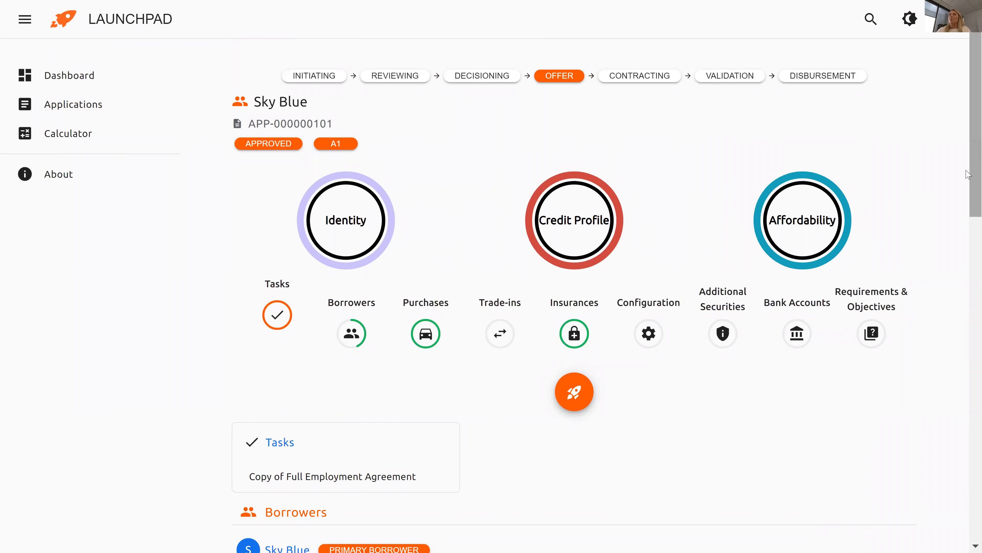
left_click_drag(969, 179, 966, 505)
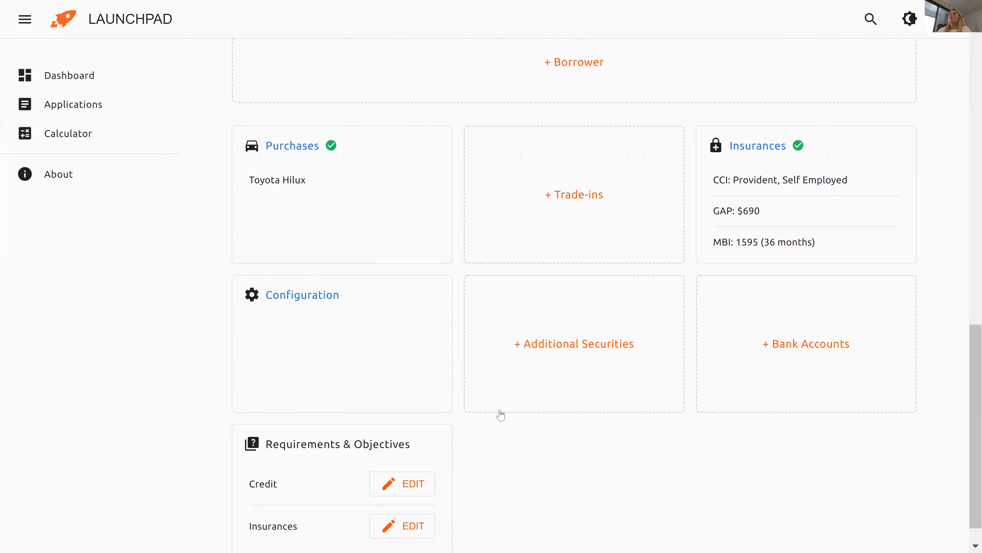
left_click(302, 298)
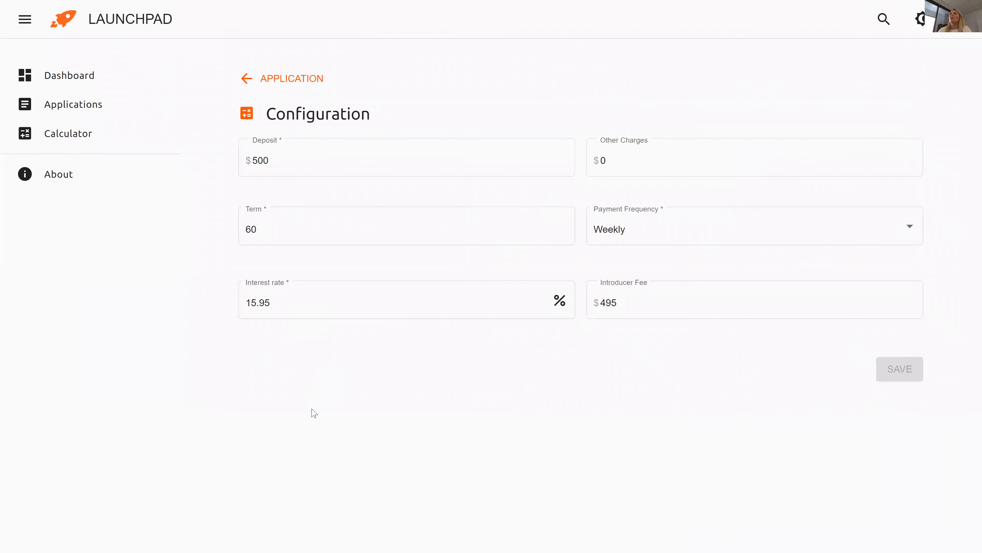
left_click(245, 79)
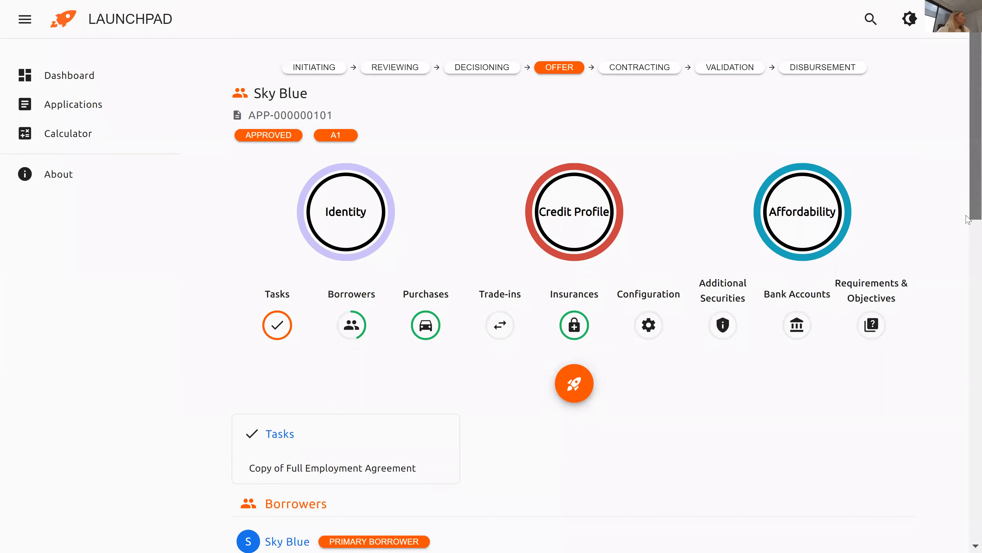
Open the loan calculator and place the cursor in the Purchase Price field.
scroll(969, 220, "down", 2)
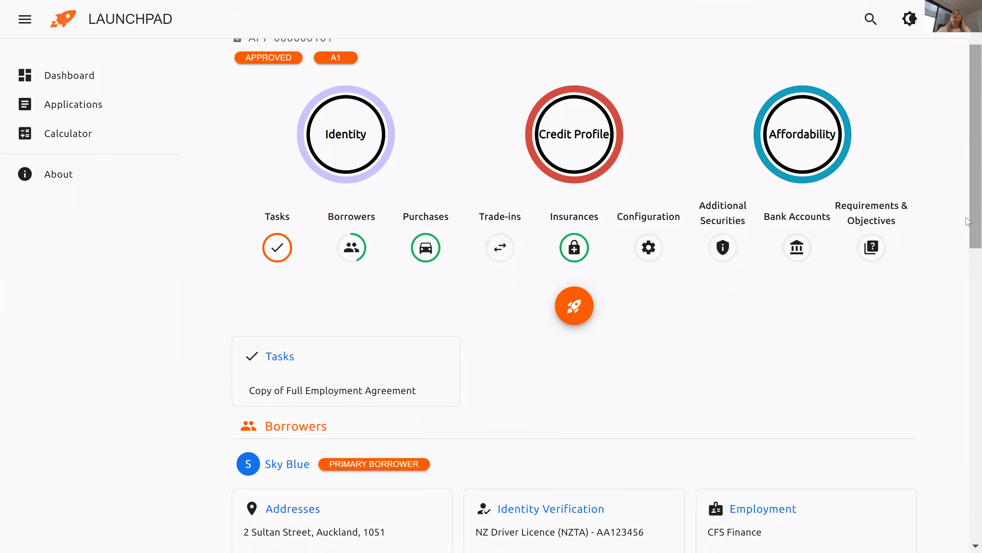
left_click_drag(968, 222, 969, 505)
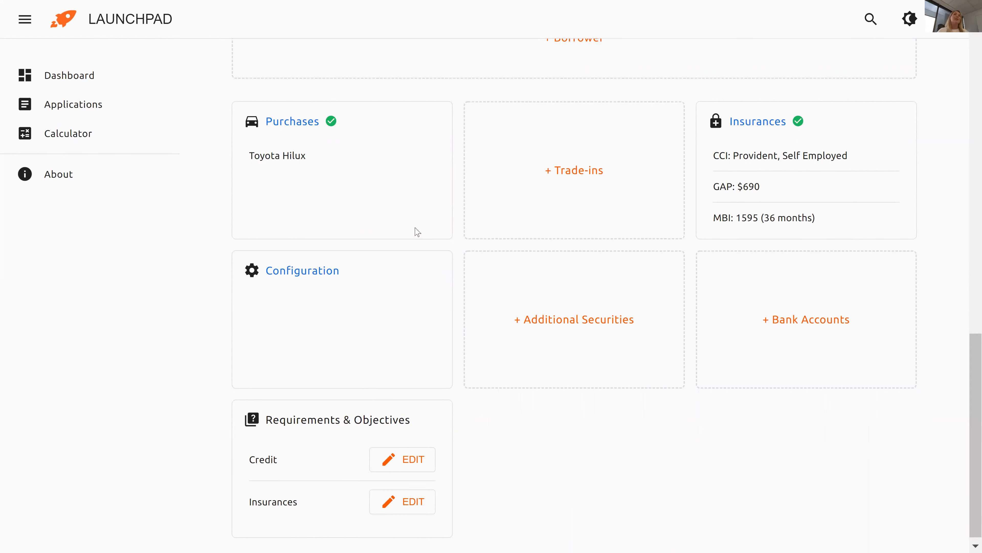
left_click(74, 146)
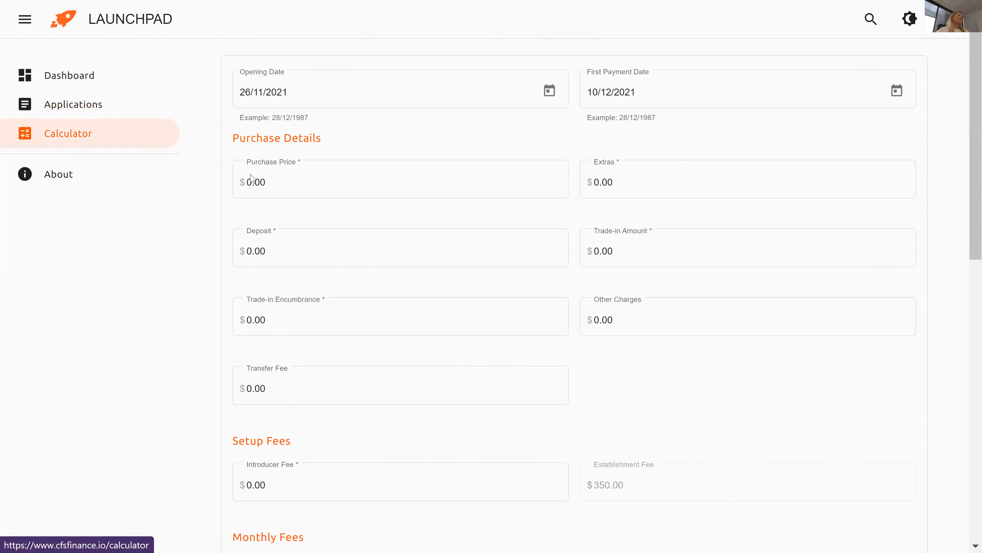
left_click(266, 183)
Enter purchase price 21995, deposit 500, trade-in amount 1000 and trade-in encumbrance 500.
type("21995")
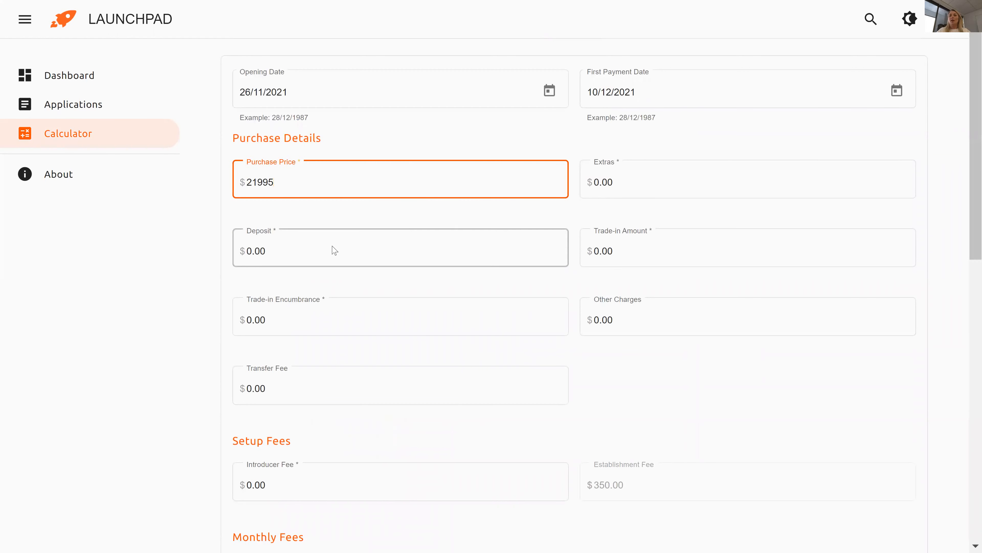
left_click(300, 254)
type("500")
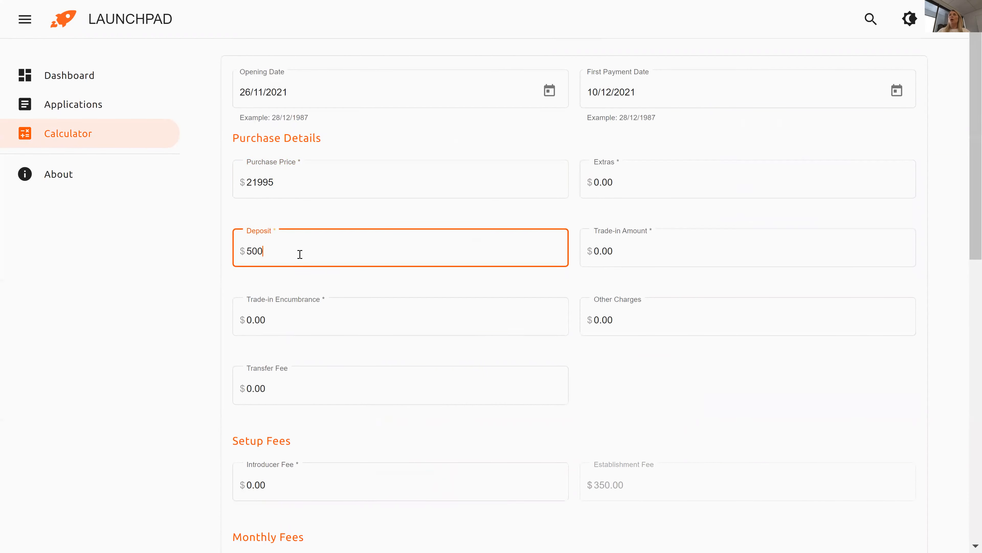
left_click(631, 263)
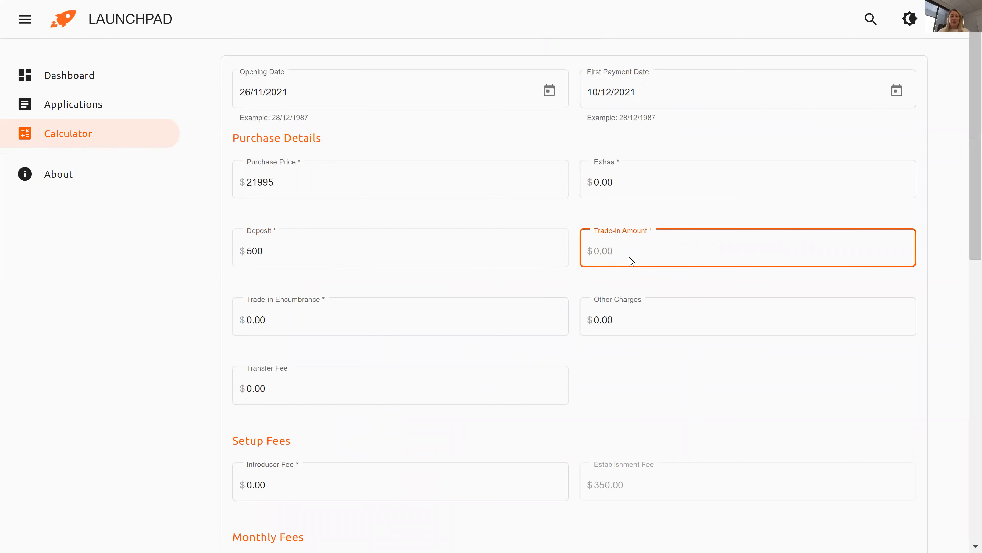
type("150")
left_click(278, 321)
type("50")
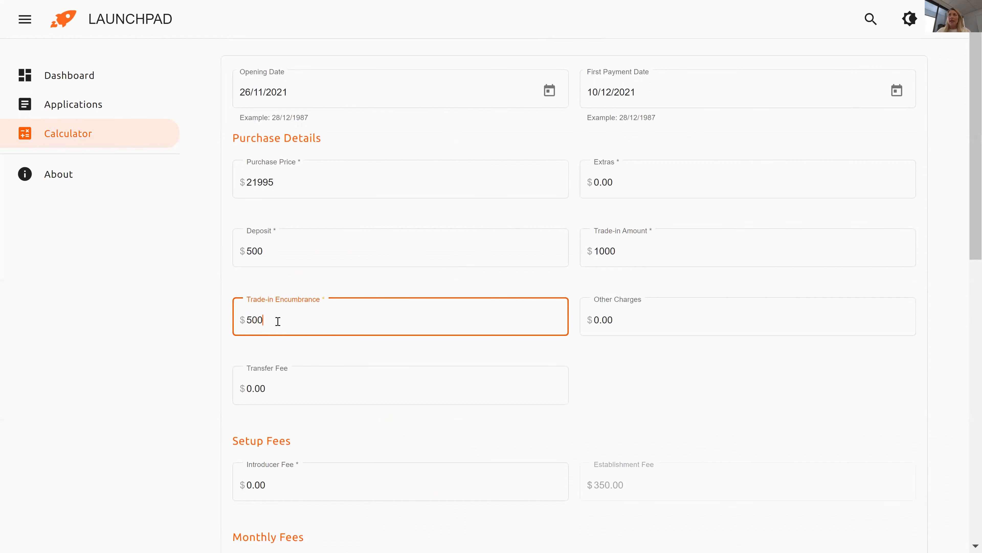
Enter an introducer fee of 495.
scroll(188, 340, "down", 3)
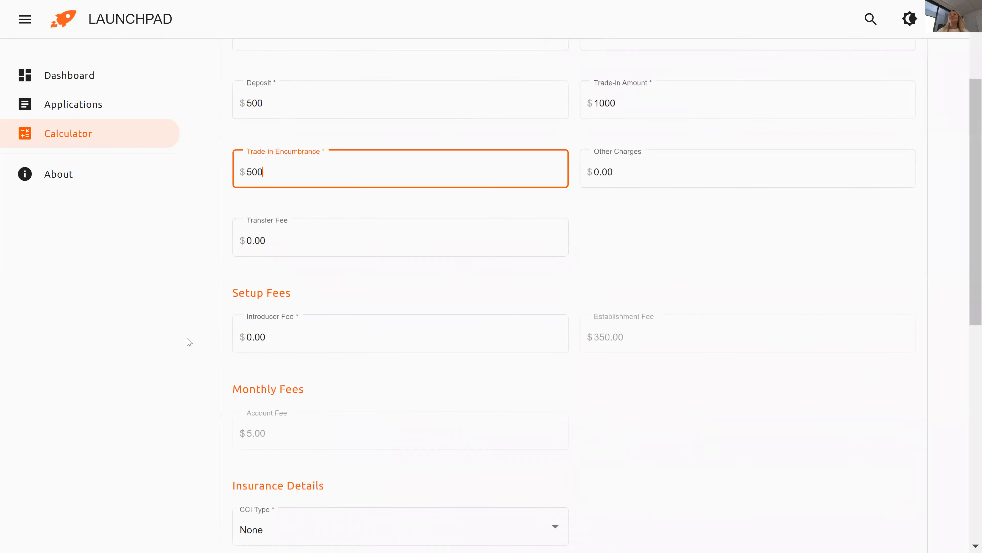
scroll(188, 340, "down", 5)
left_click(282, 105)
type("495")
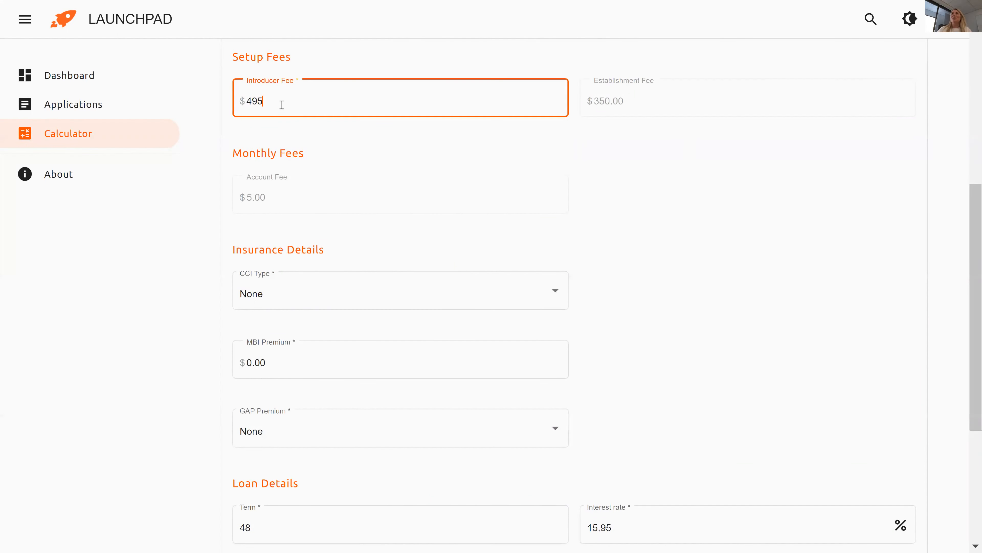
scroll(967, 271, "down", 1)
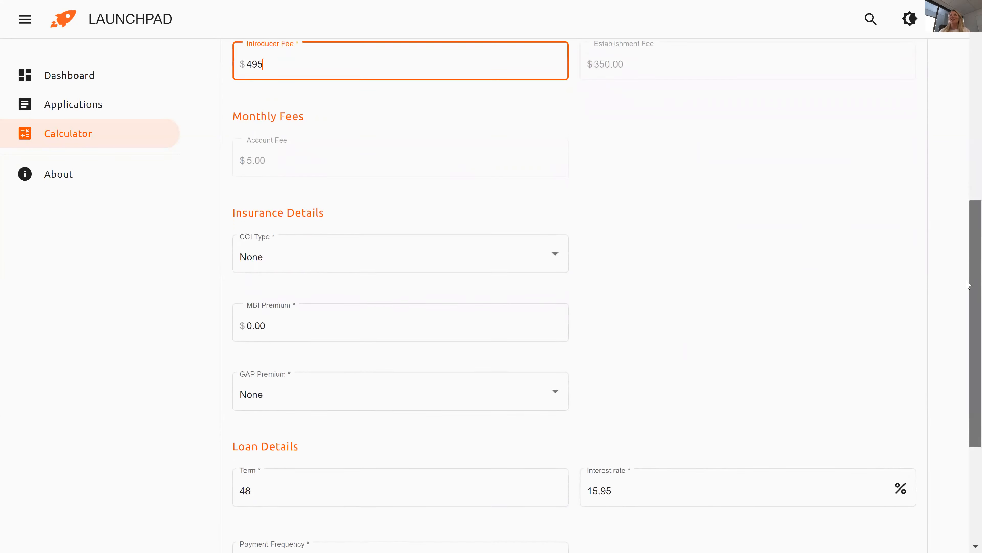
scroll(967, 284, "down", 3)
Set CCI cover to Employed (Salary / Wage earner), MBI premium 1500 and GAP premium $690.00.
left_click(521, 159)
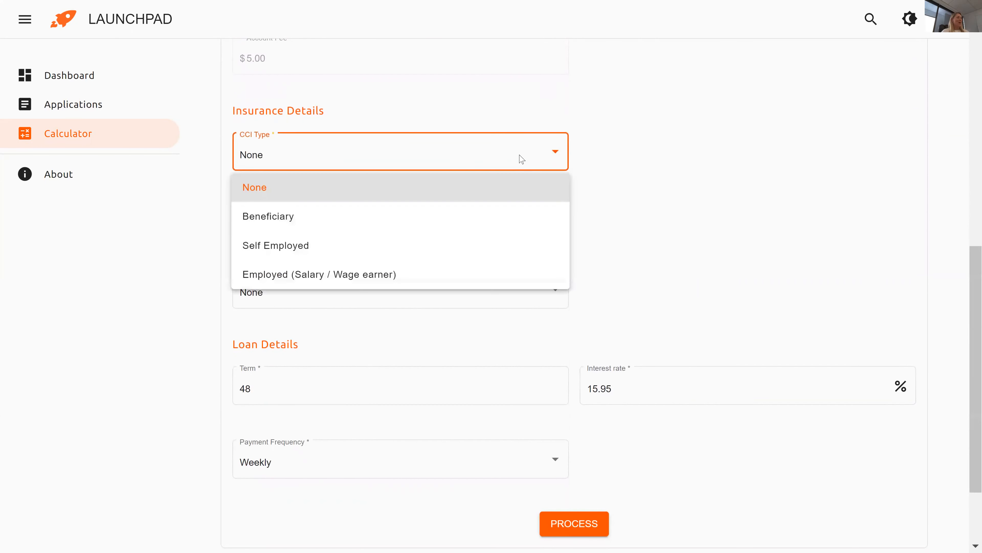
left_click(420, 271)
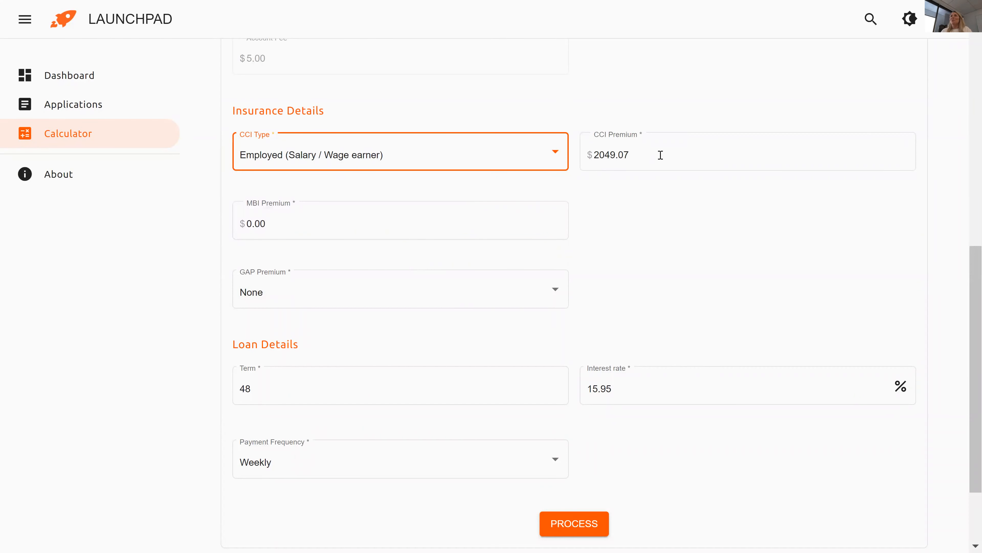
left_click(422, 210)
type("1500")
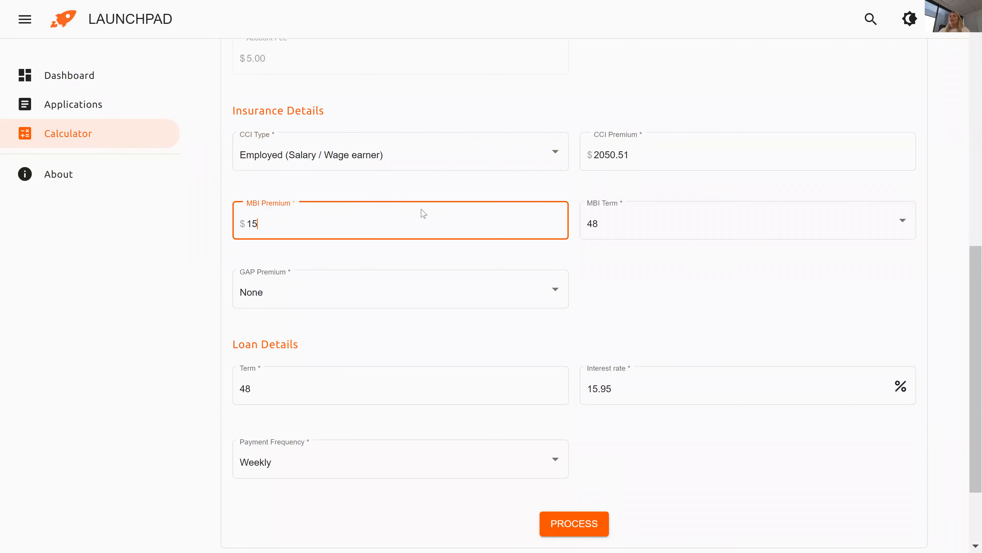
left_click(402, 291)
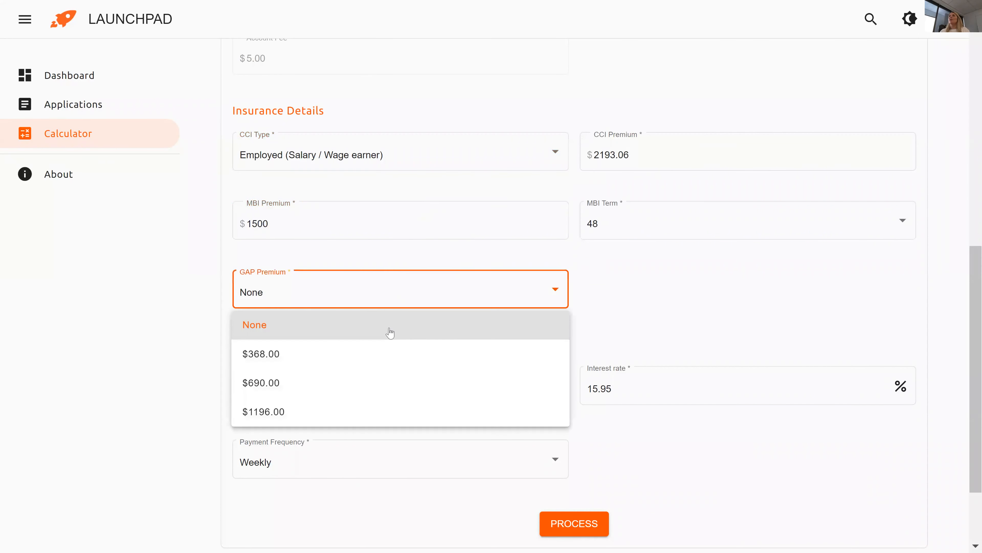
left_click(368, 376)
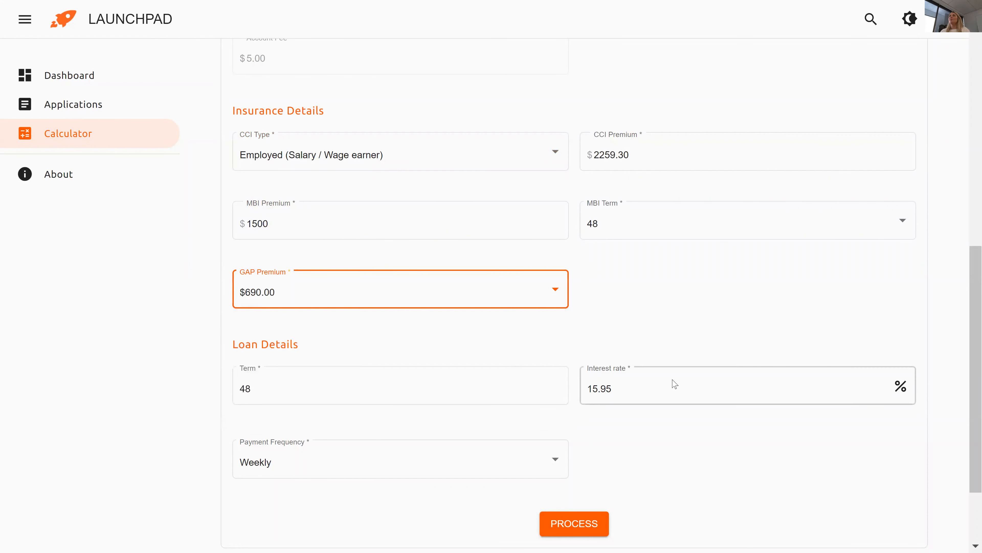
Select the existing 48 loan term so it can be replaced.
scroll(968, 353, "down", 1)
scroll(968, 353, "down", 2)
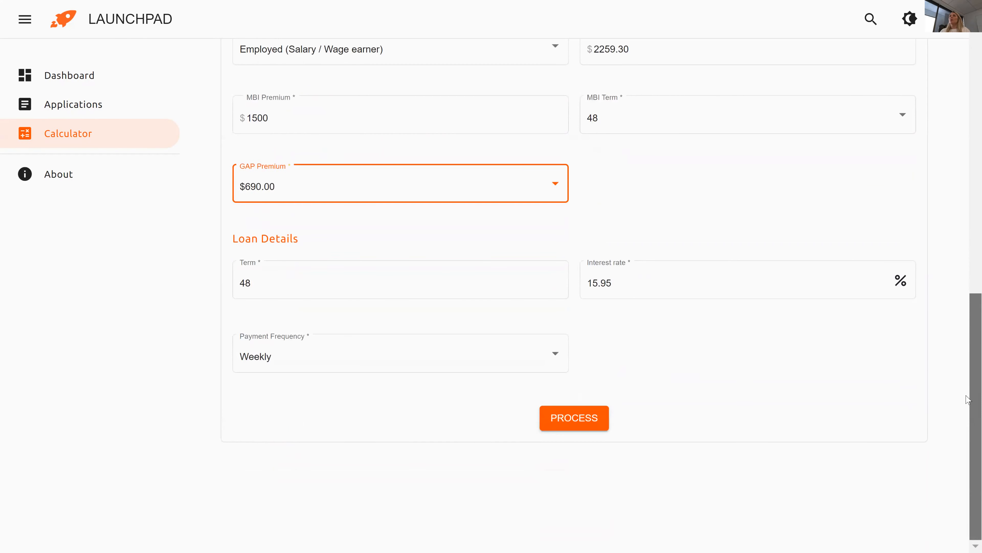
left_click(244, 281)
double_click(244, 281)
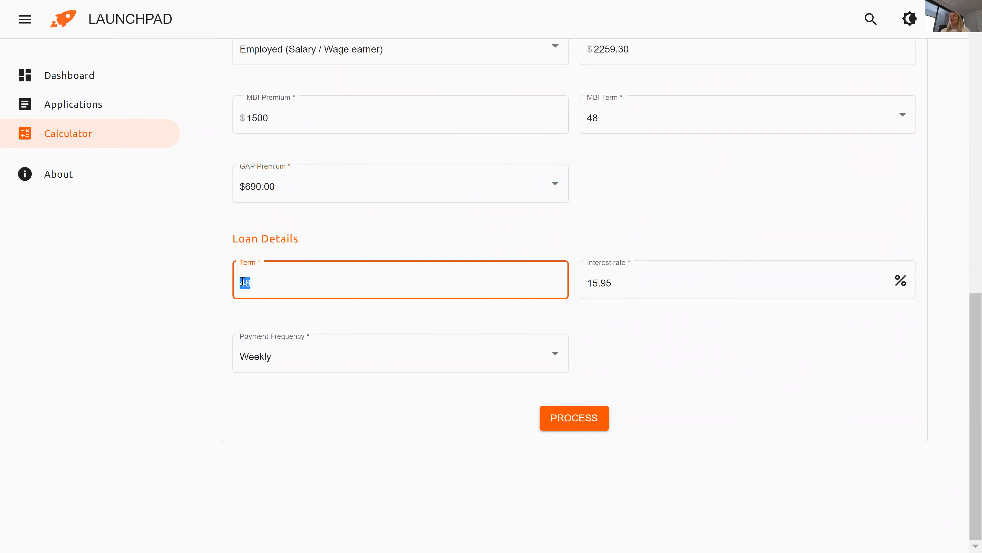
Change the term to 60 and process the loan calculation.
type("60")
left_click(580, 420)
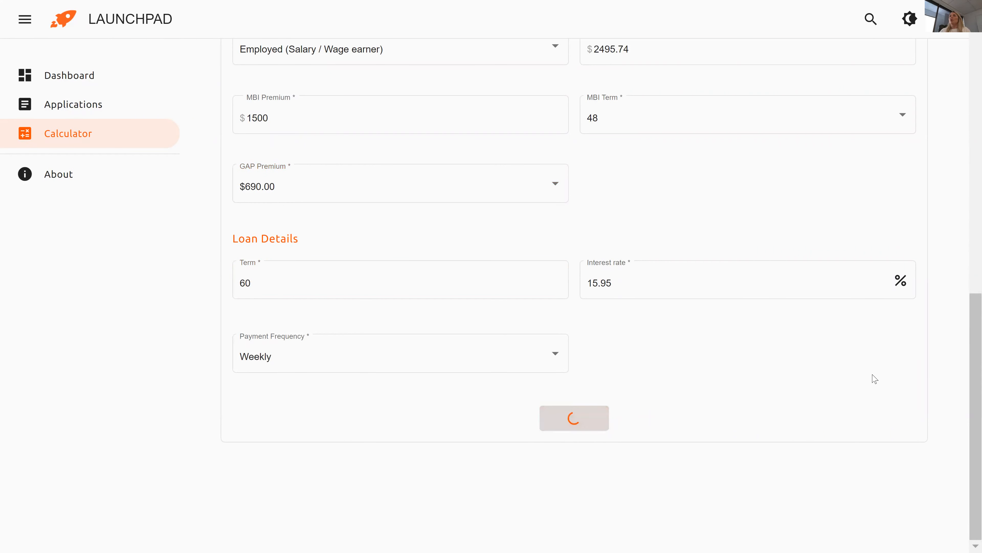
scroll(875, 378, "down", 3)
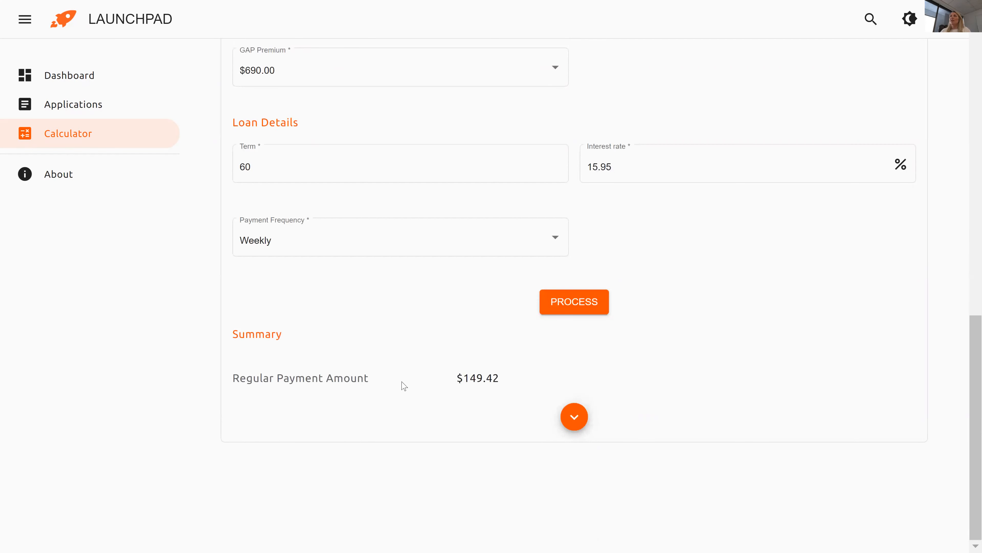
Expand the summary to review $149.42 payments, $38,846.25 total payable and $12,020.51 interest.
left_click(572, 420)
scroll(673, 366, "down", 9)
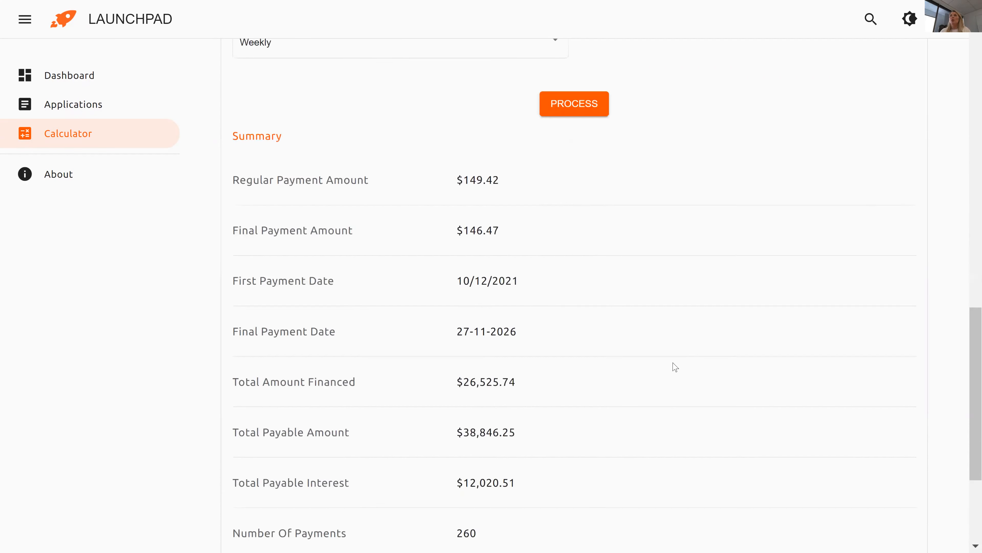
left_click_drag(968, 383, 968, 352)
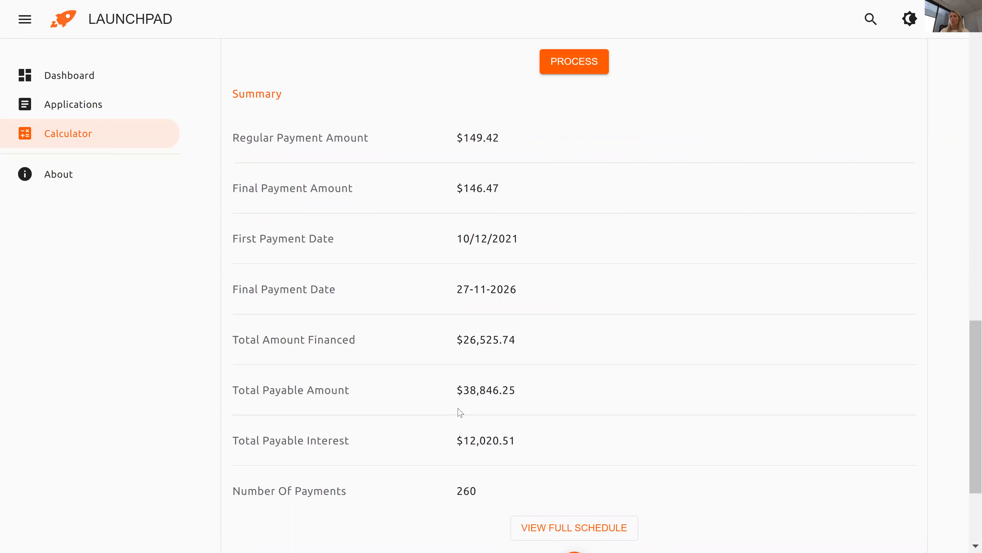
left_click_drag(457, 453, 521, 452)
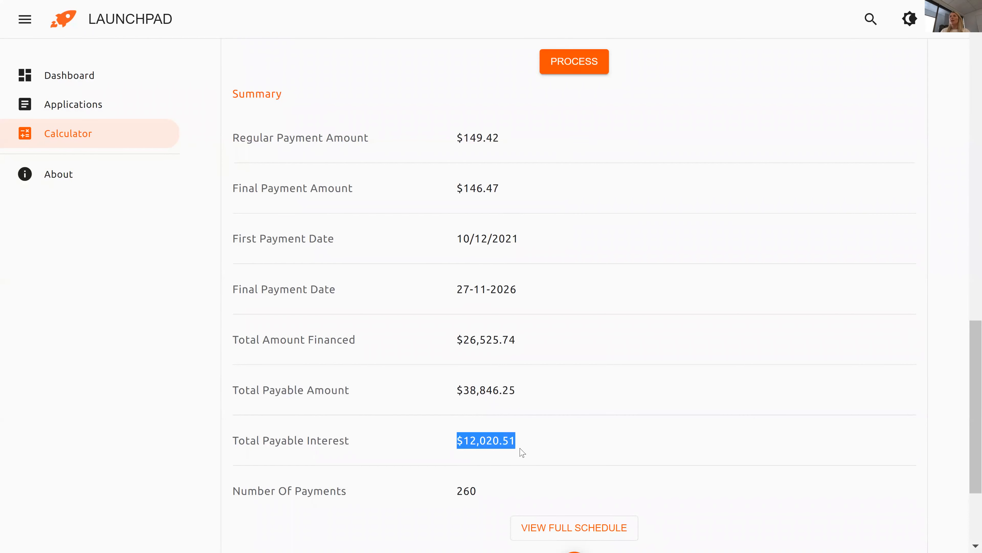
left_click(567, 445)
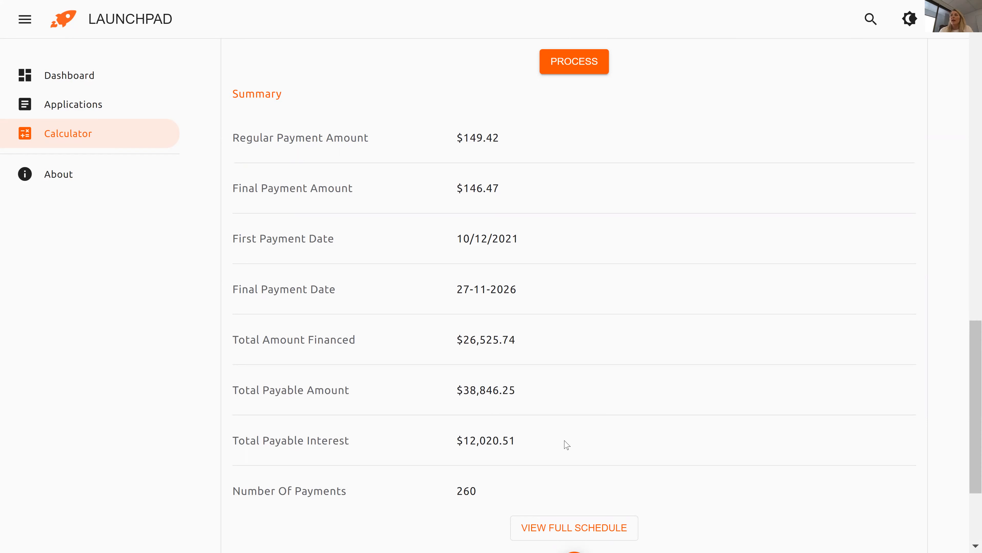
scroll(567, 445, "down", 4)
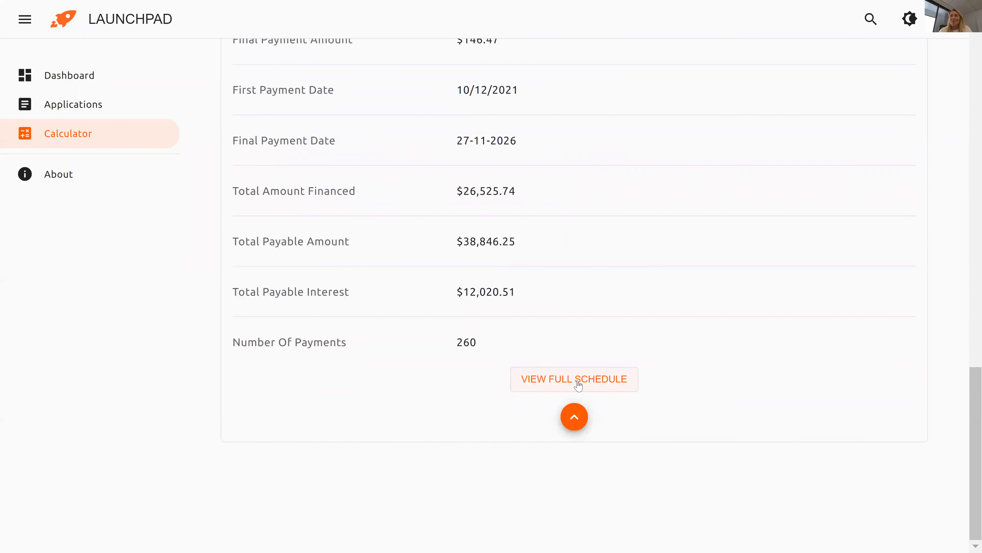
Show the full transaction schedule, scroll through the weekly payments, then return to the form top.
left_click(577, 381)
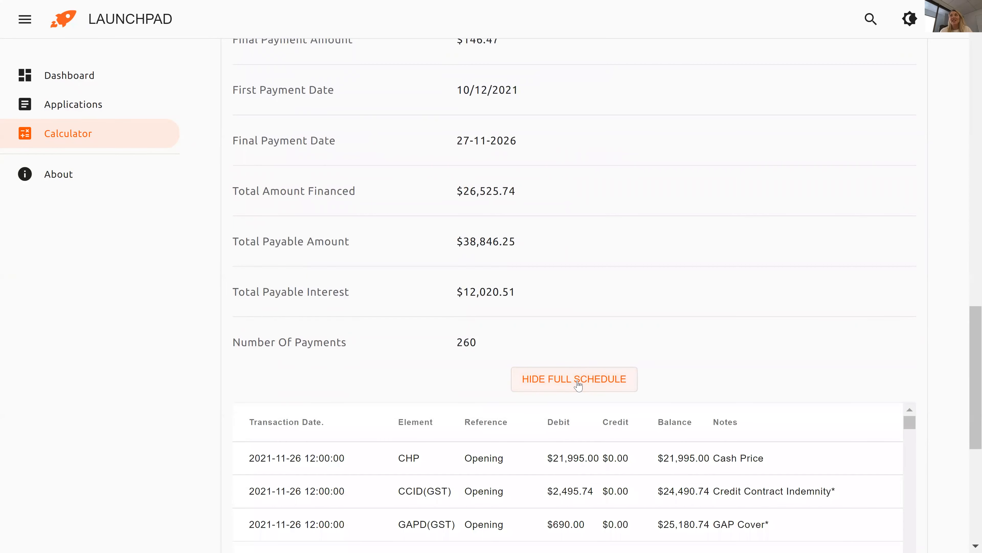
scroll(967, 383, "down", 5)
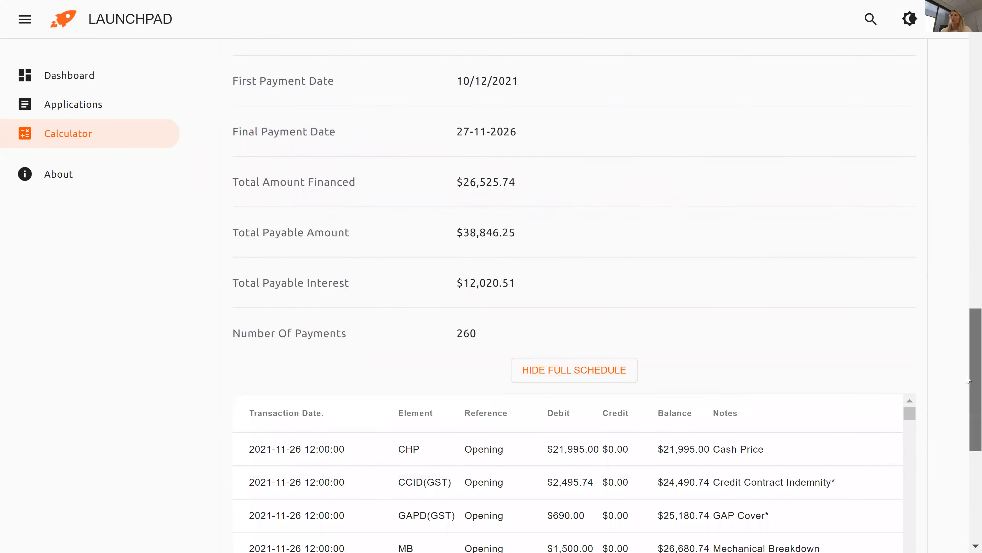
scroll(960, 467, "down", 4)
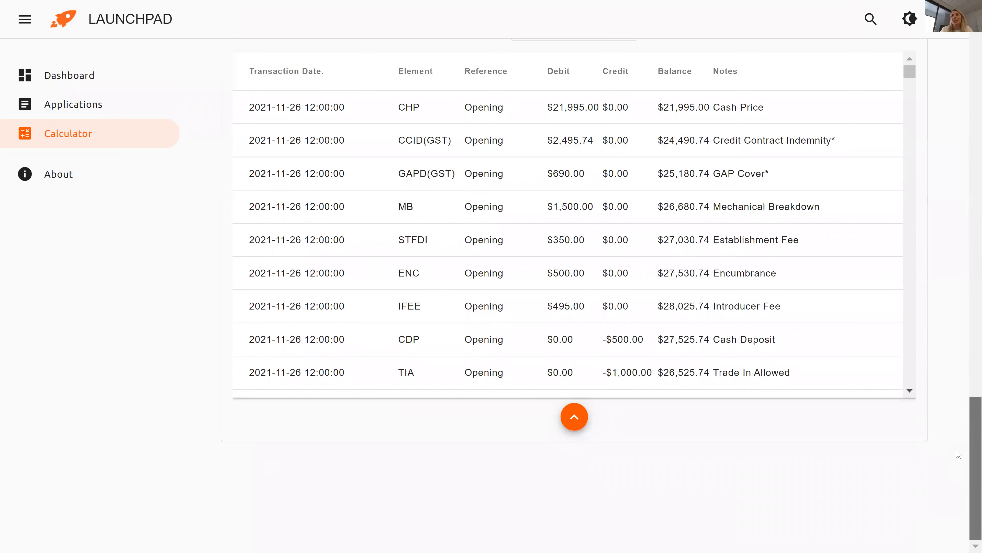
left_click(910, 391)
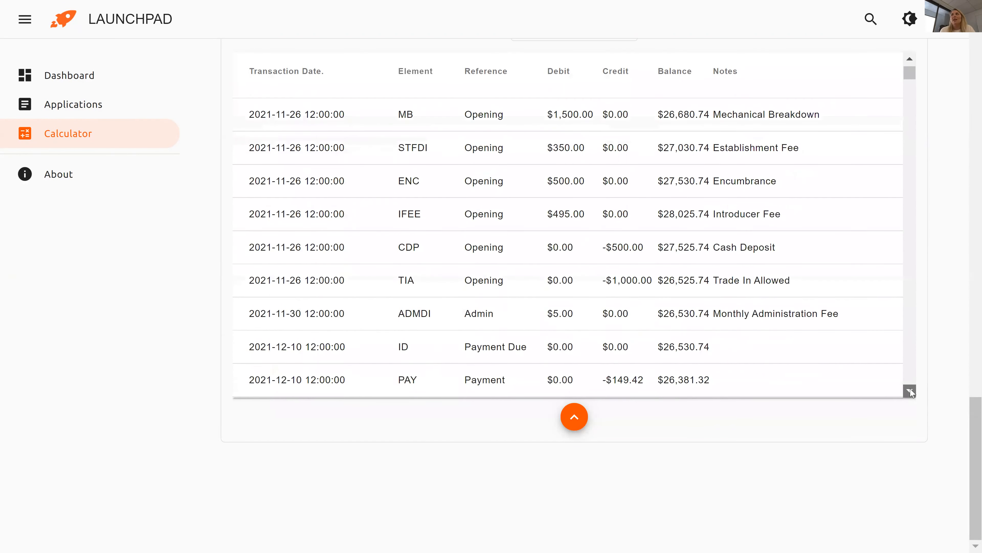
scroll(911, 392, "down", 6)
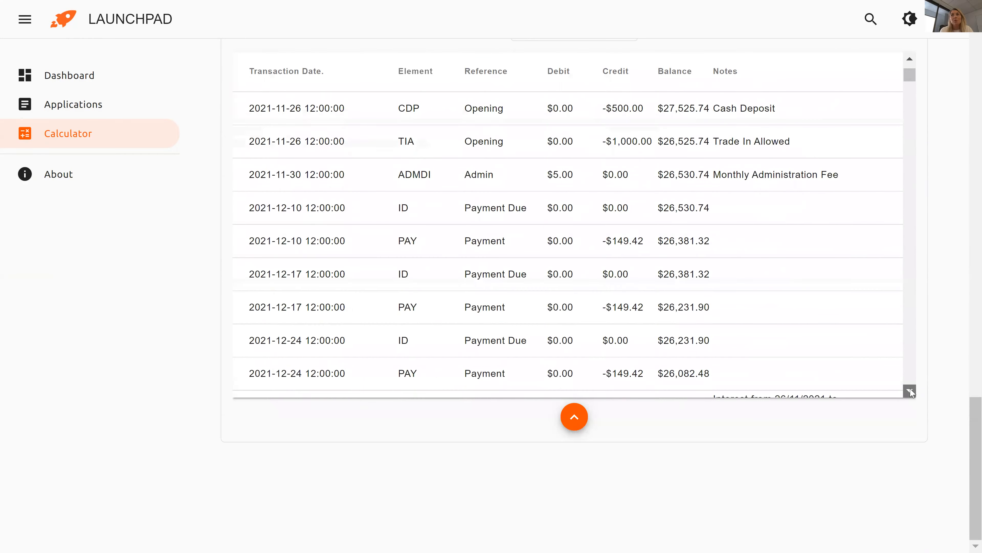
scroll(911, 392, "down", 5)
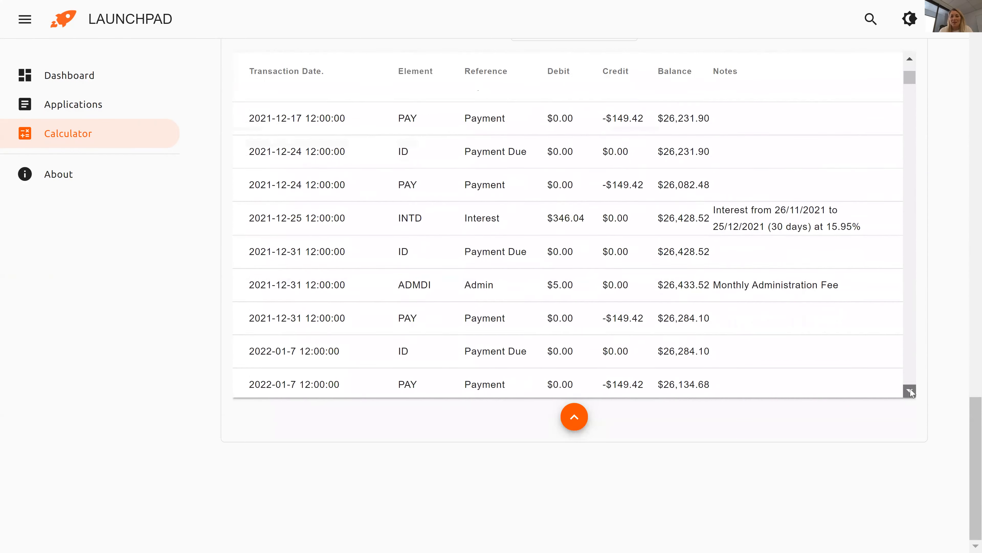
scroll(911, 391, "down", 1)
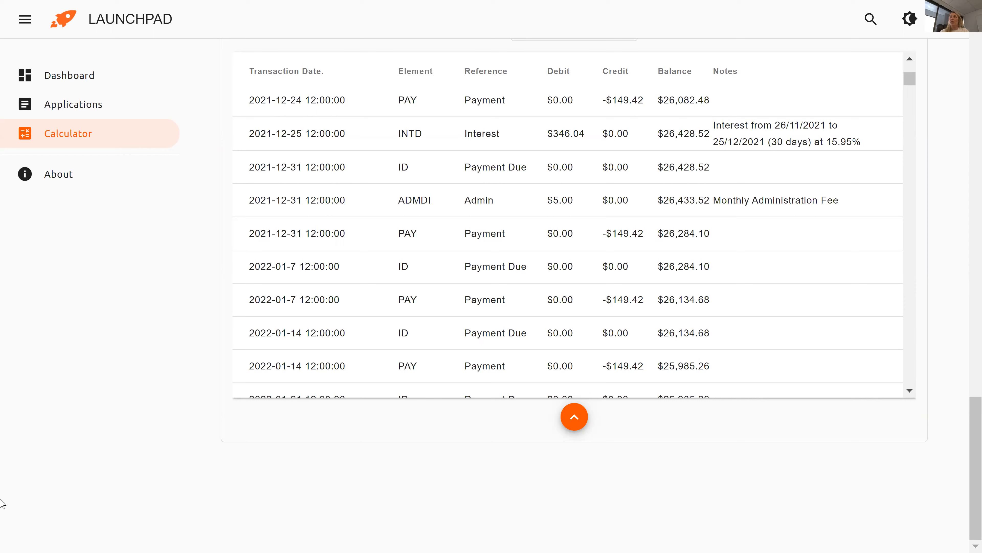
scroll(288, 333, "up", 7)
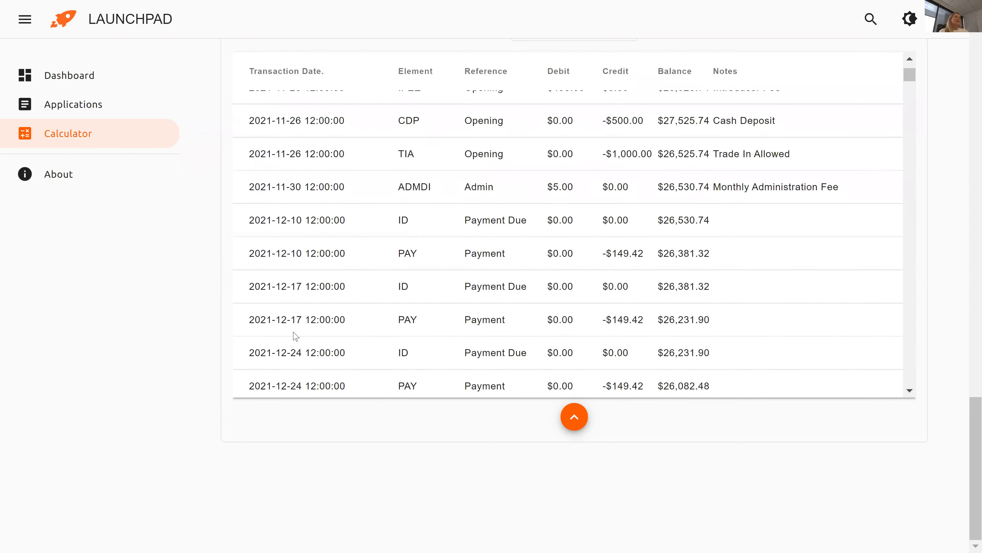
scroll(300, 331, "up", 5)
left_click_drag(975, 420, 959, 31)
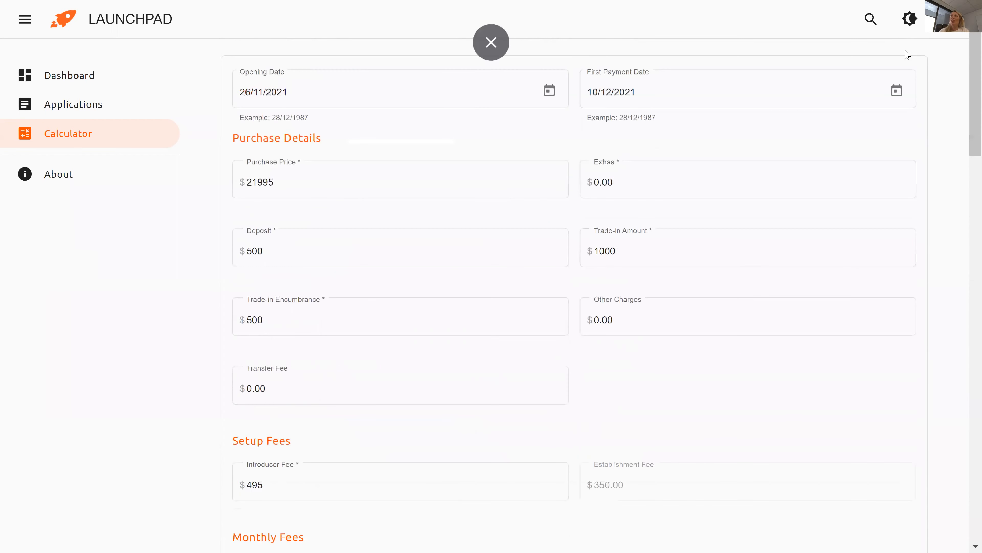
left_click(911, 23)
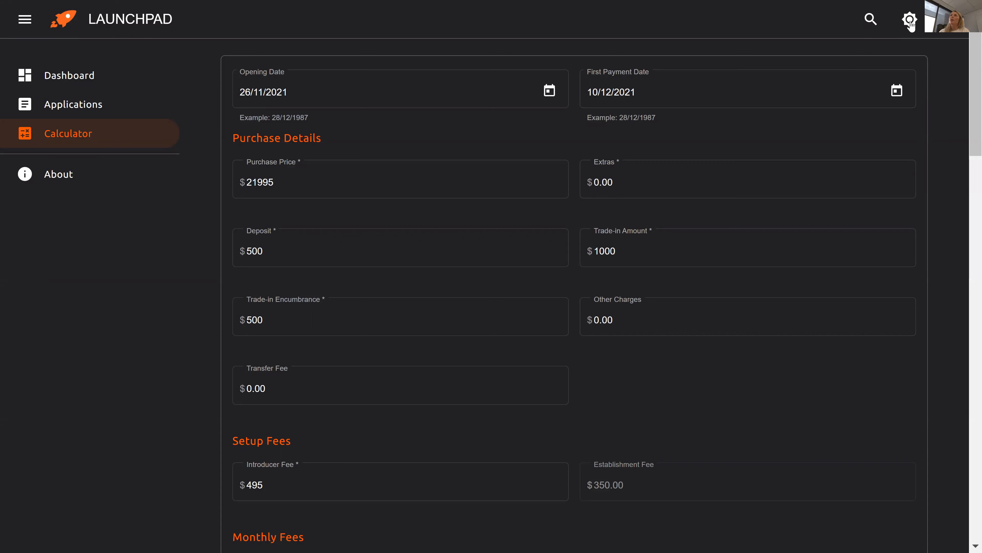
left_click(870, 21)
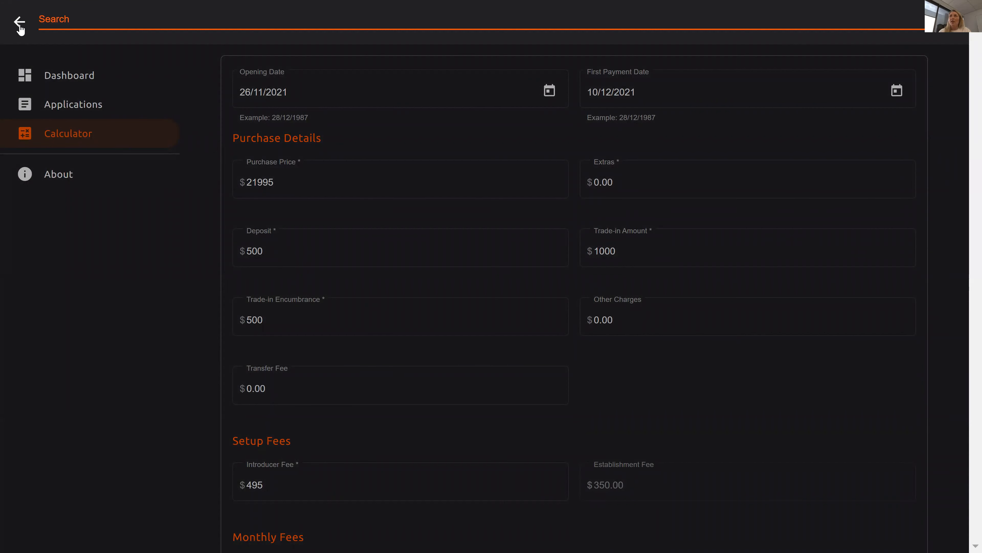
type("angela")
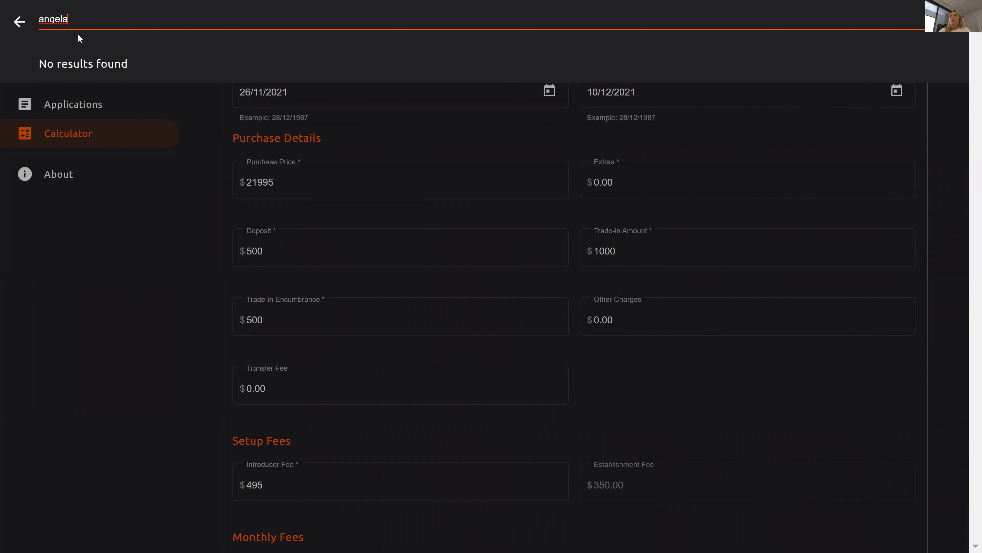
left_click(15, 28)
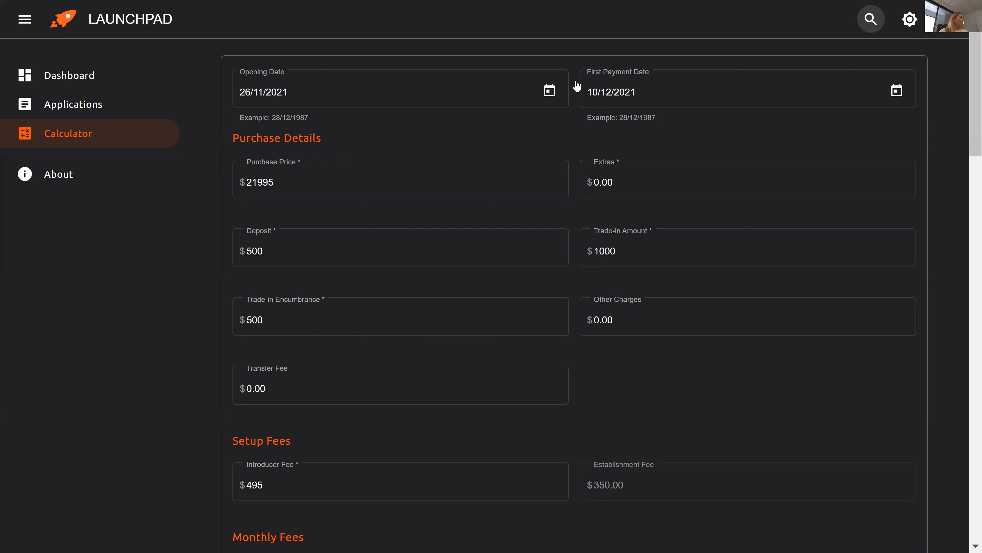
left_click(902, 24)
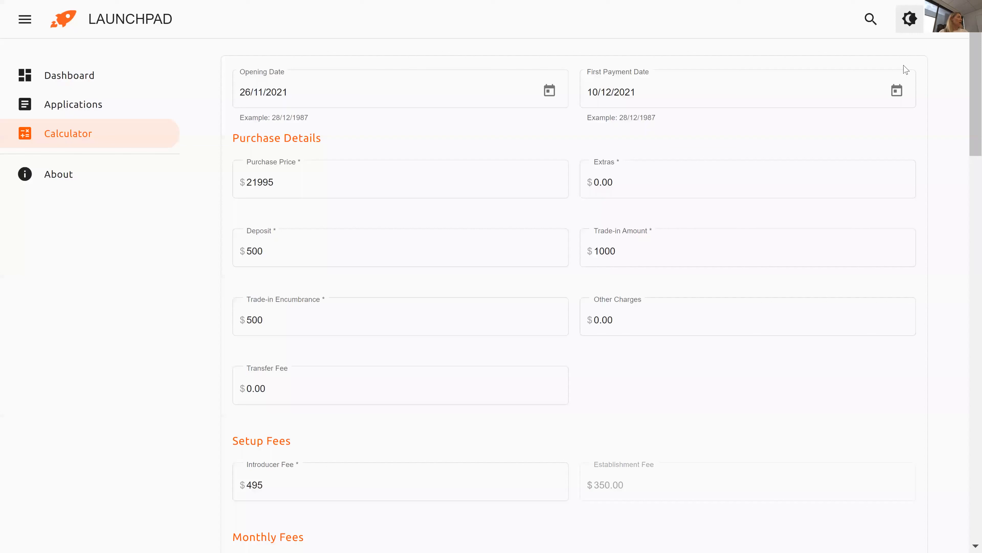
Glance at the dashboard, then return to the six-entry Applications list.
left_click(85, 77)
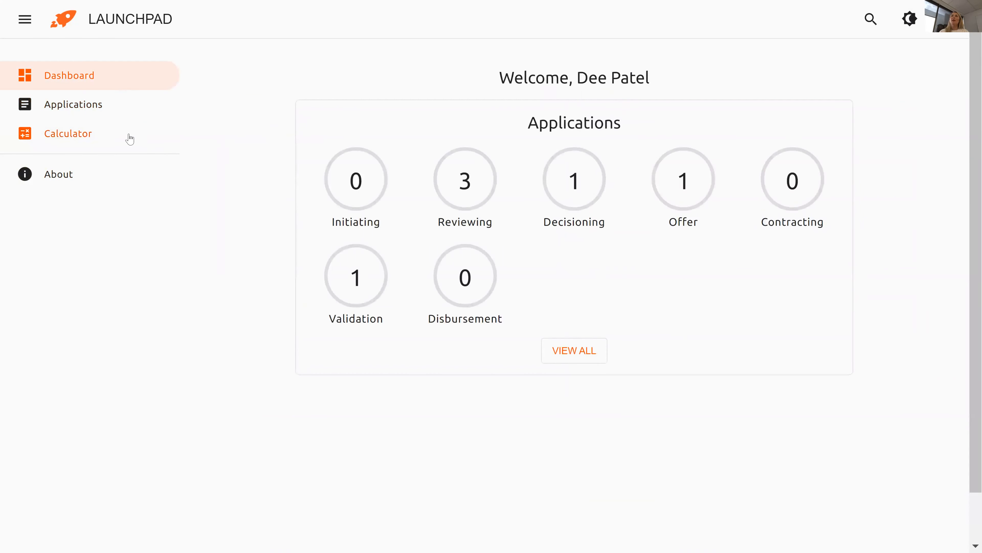
left_click(109, 109)
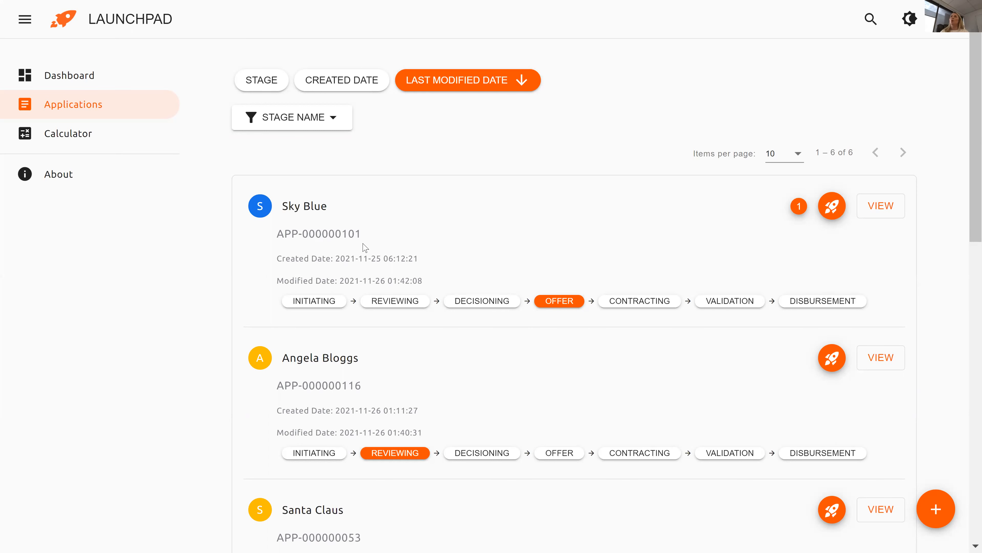
Open the top application's Identity Verification to view the driver licence and empty passport details.
left_click(875, 212)
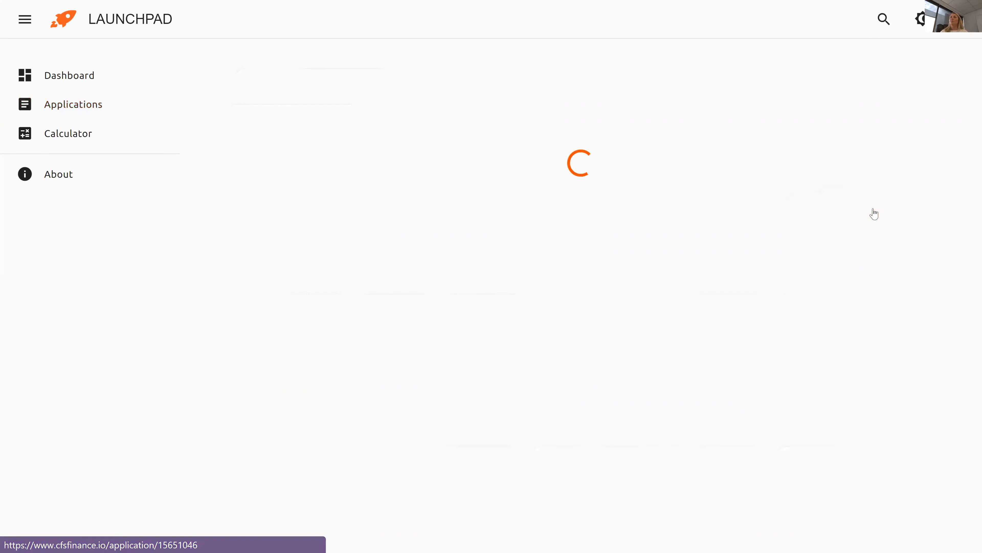
scroll(968, 170, "down", 3)
scroll(968, 199, "down", 5)
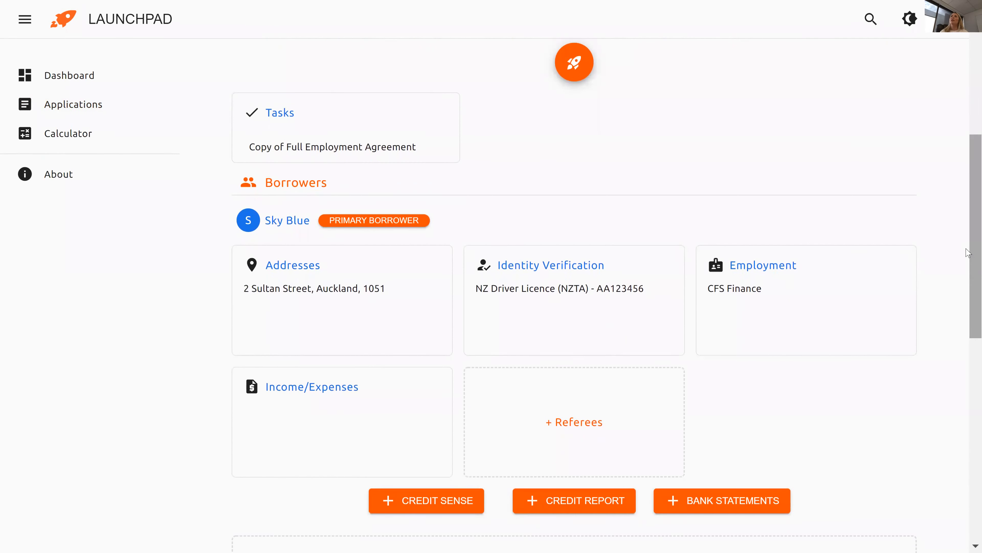
left_click(550, 265)
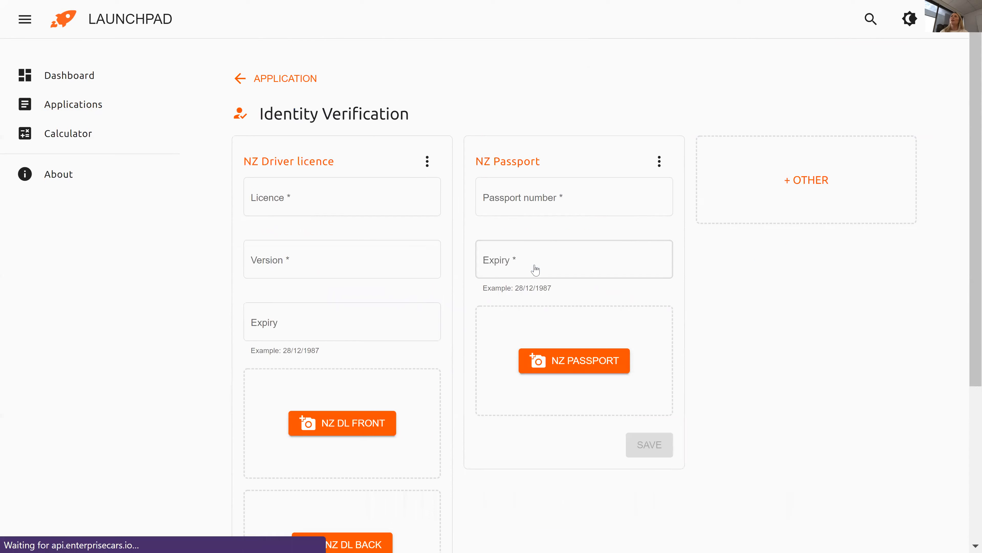
scroll(968, 164, "down", 1)
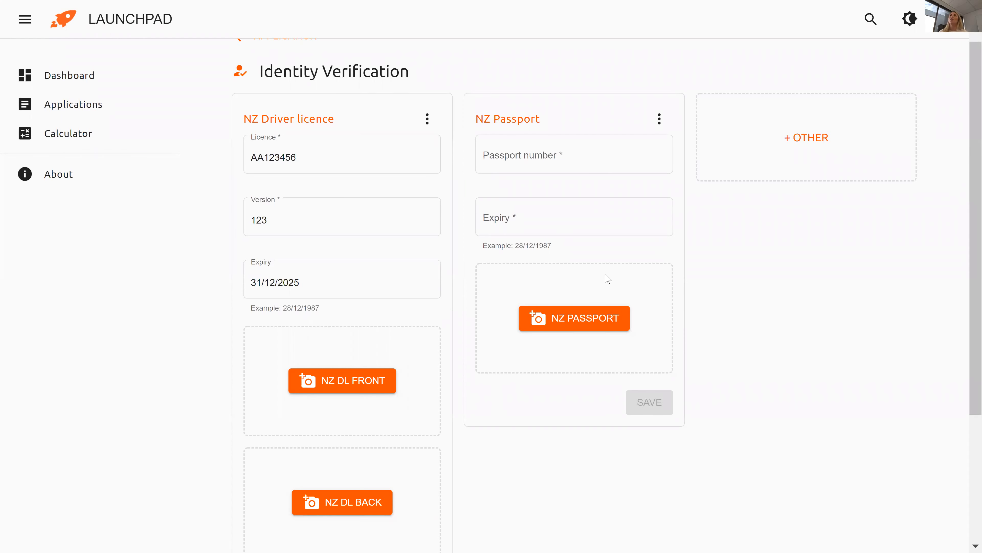
scroll(163, 14, "up", 1)
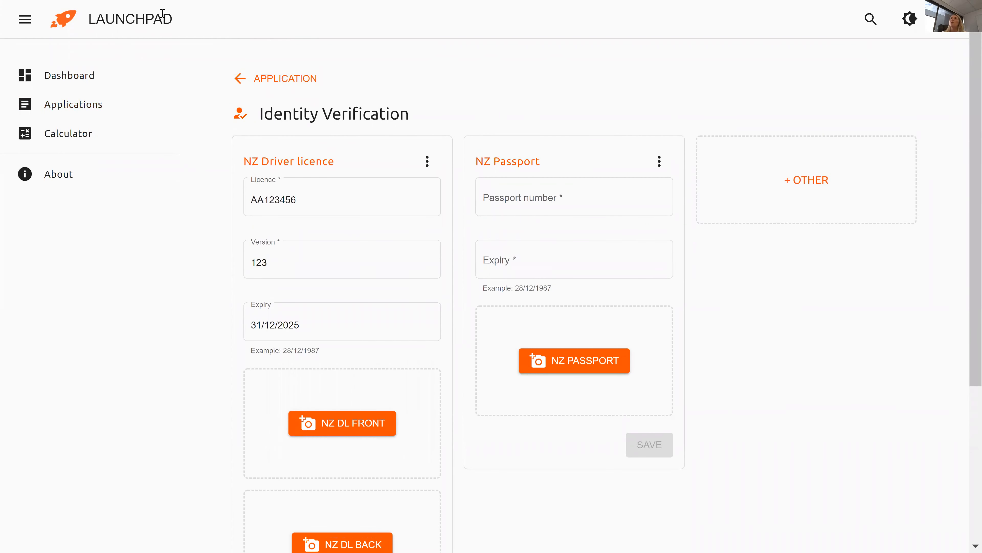
left_click(308, 78)
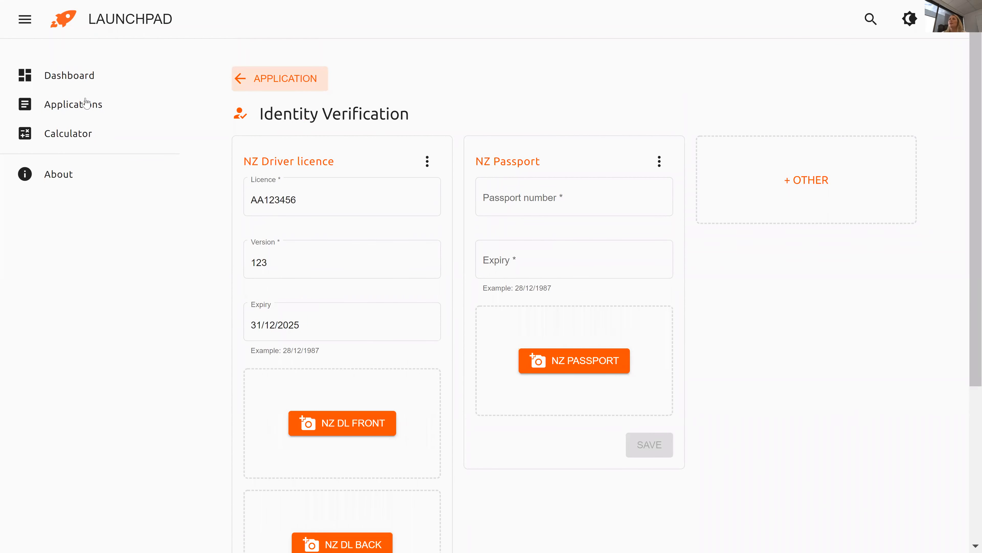
Return to the Applications list and scroll through all six applications and their stages.
left_click(78, 107)
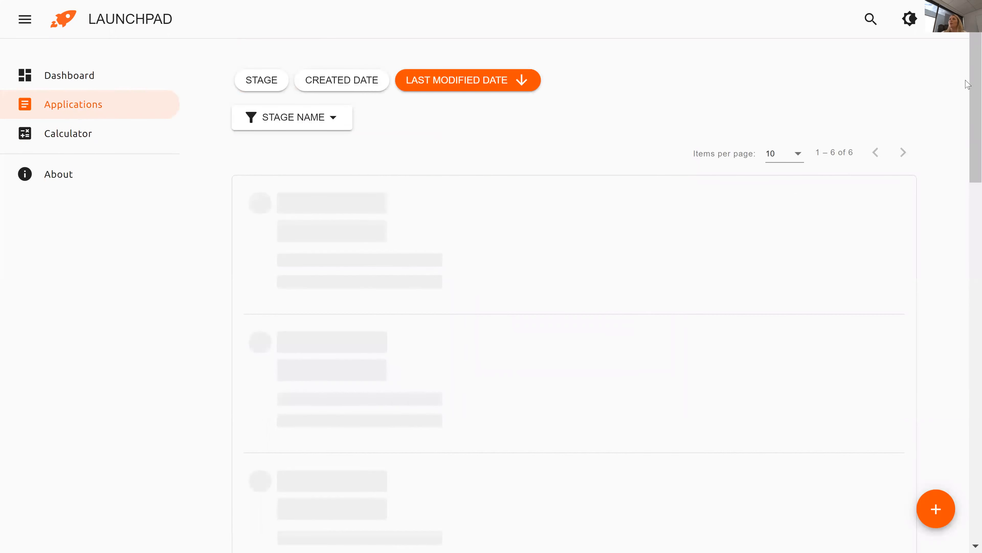
left_click_drag(971, 80, 967, 133)
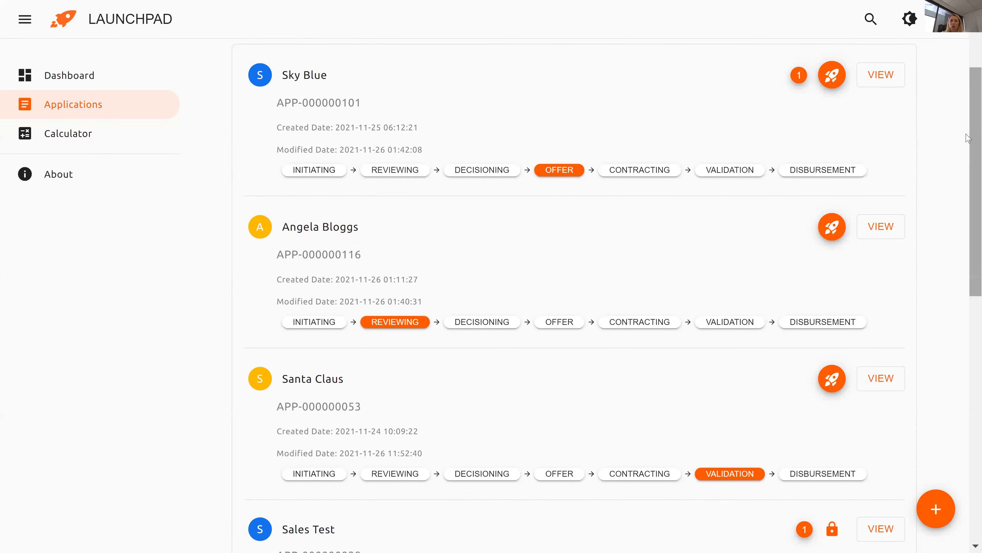
left_click_drag(966, 134, 967, 299)
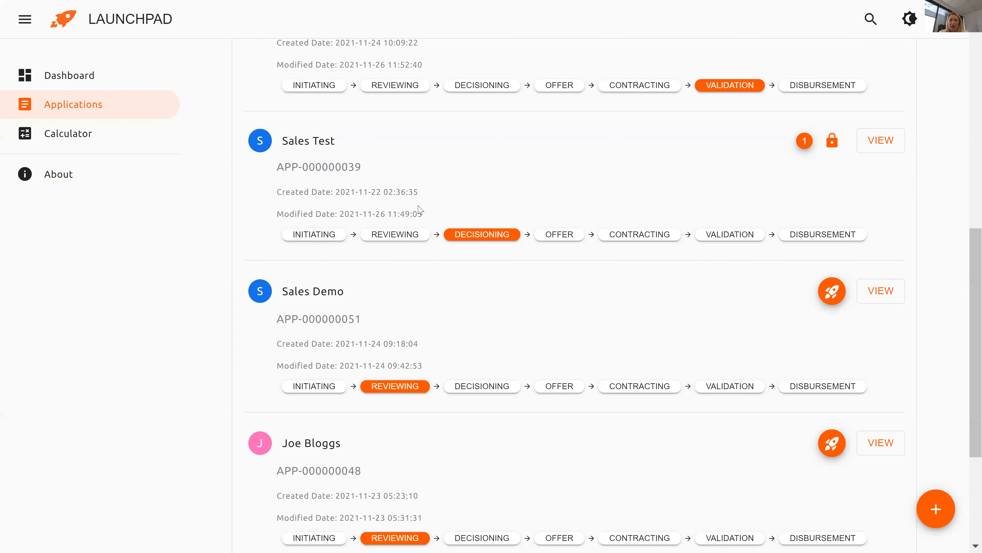
scroll(420, 211, "up", 10)
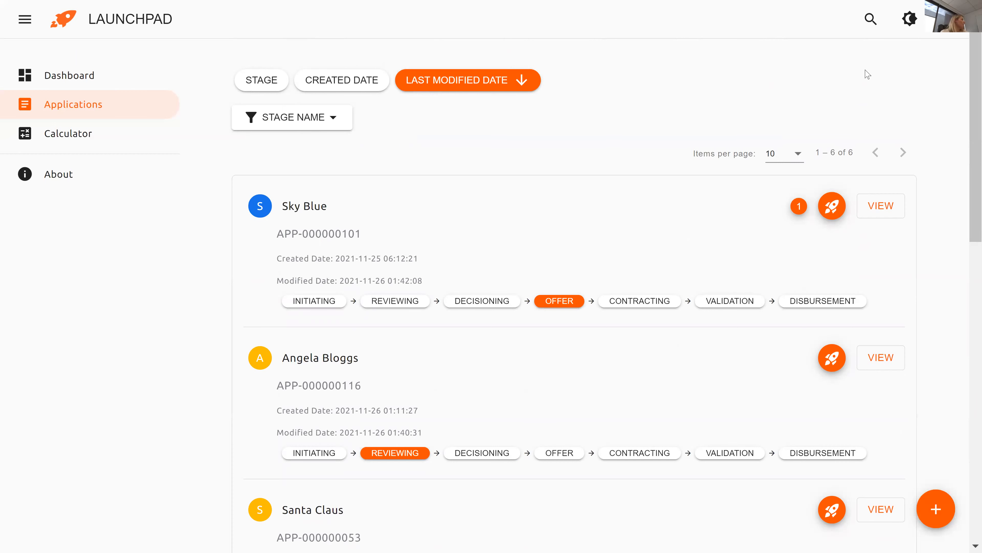
Download the activity log as JSON from the account menu and open the file.
left_click(948, 19)
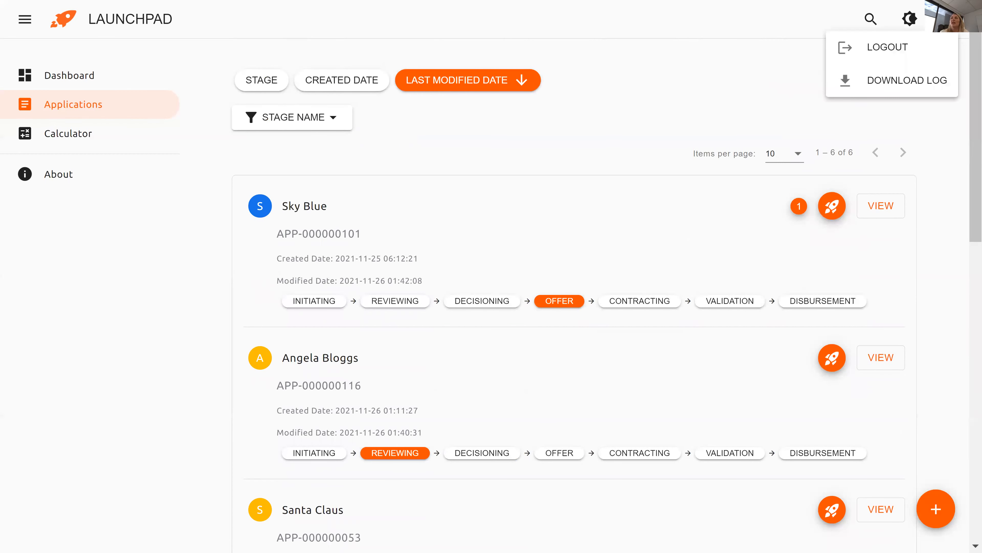
left_click(925, 83)
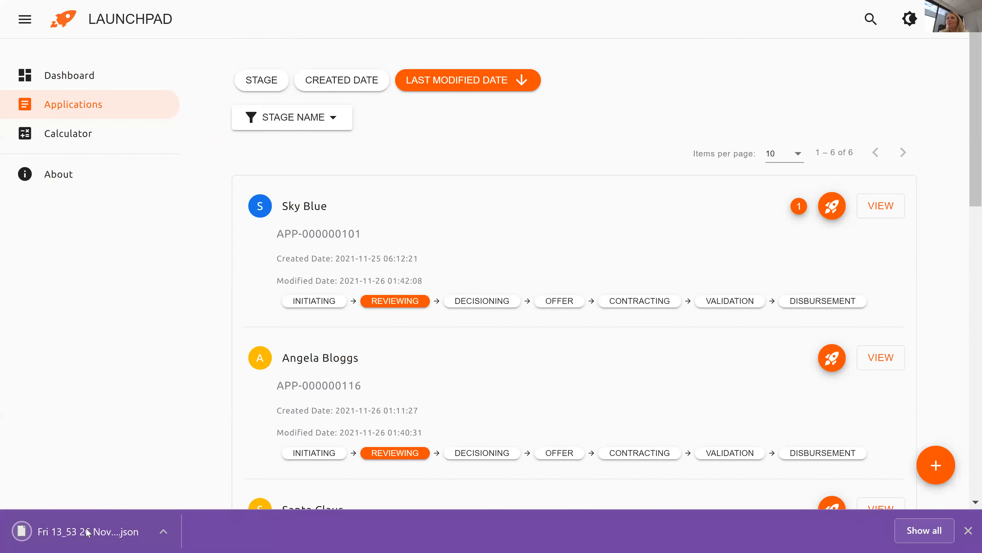
left_click(71, 538)
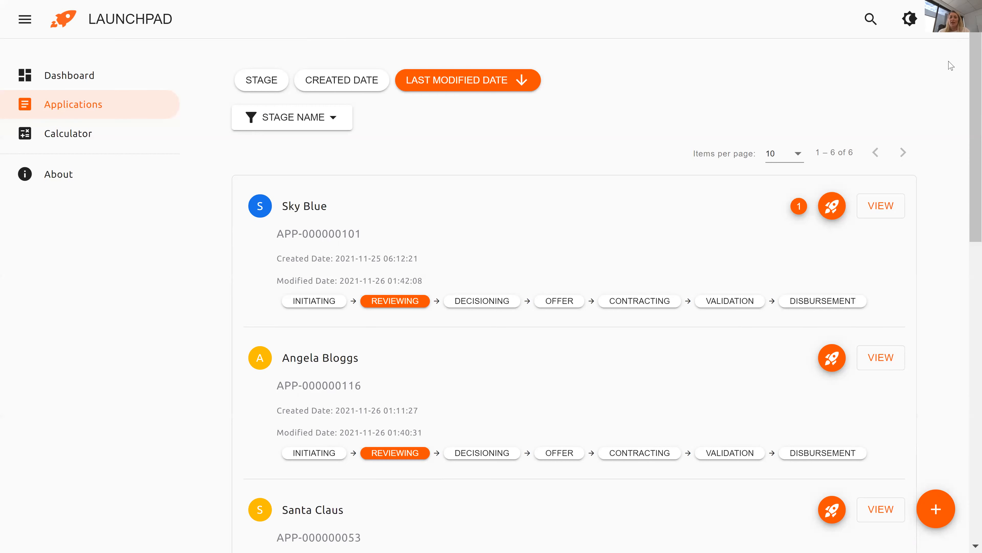
Download a fresh activity log from the account menu and open the newer JSON file.
left_click(959, 19)
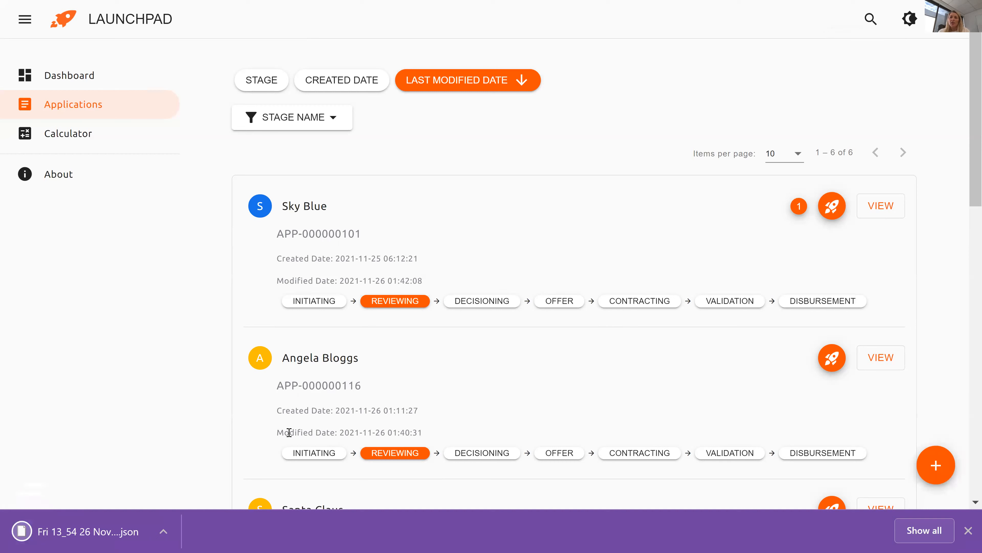
left_click(109, 525)
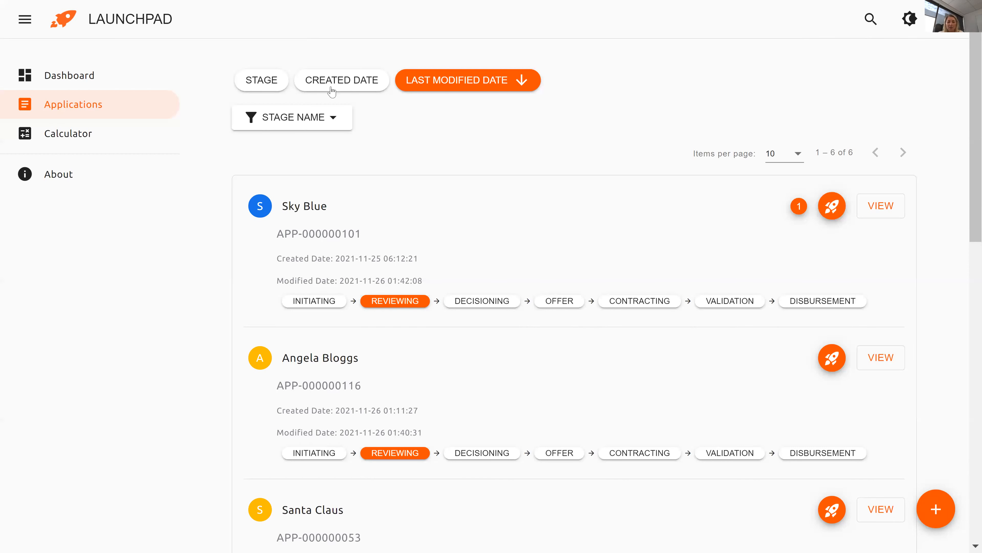
mouse_move(164, 1)
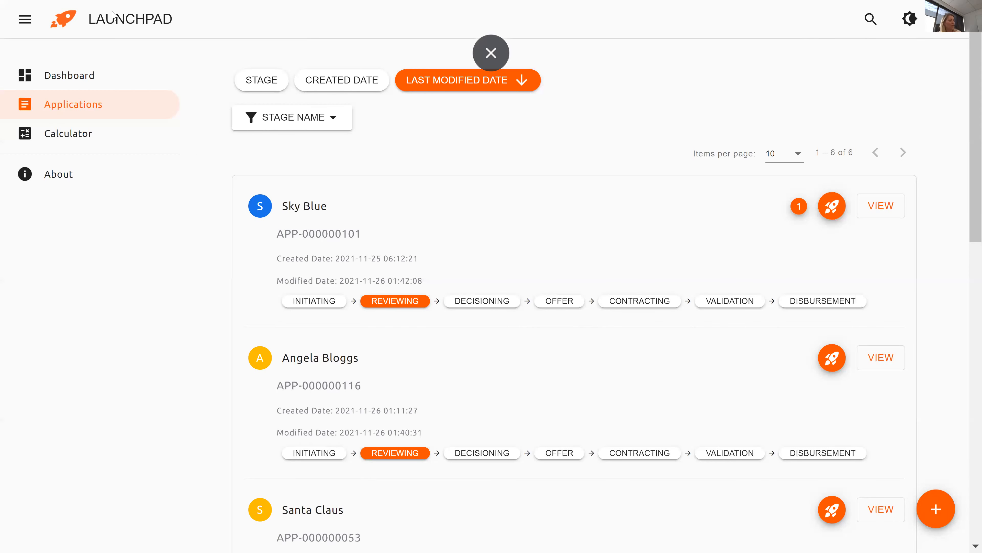